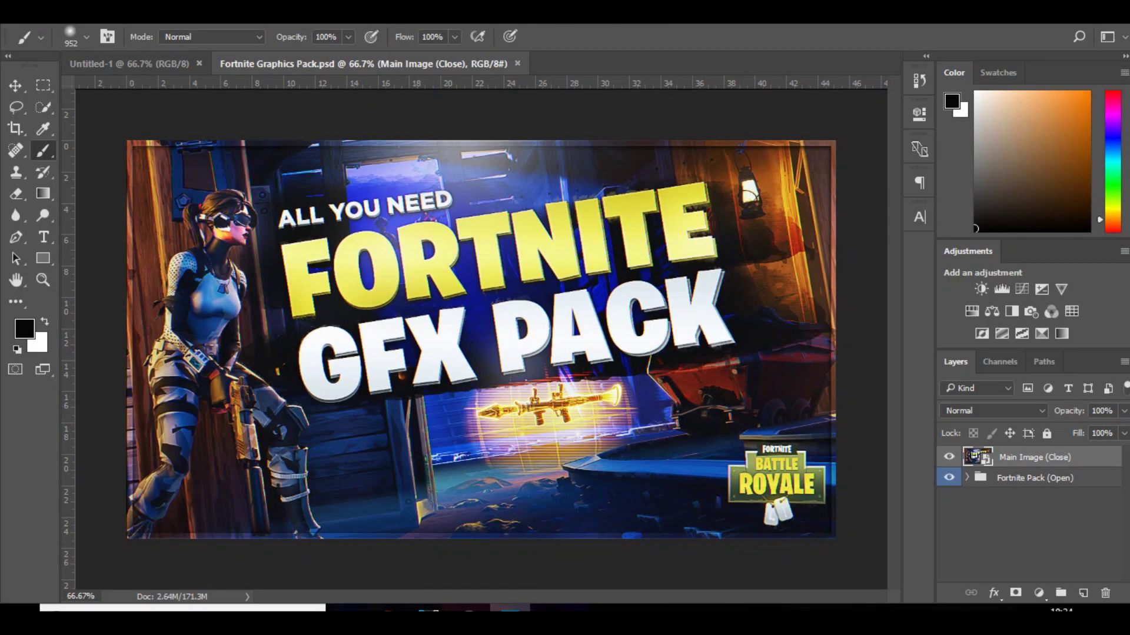
Hide the Main Image (Close) layer in Fortnite Graphics Pack.psd and expand the Fortnite Pack (Open) group.
{"action": "left_click", "coordinate": [141, 64]}
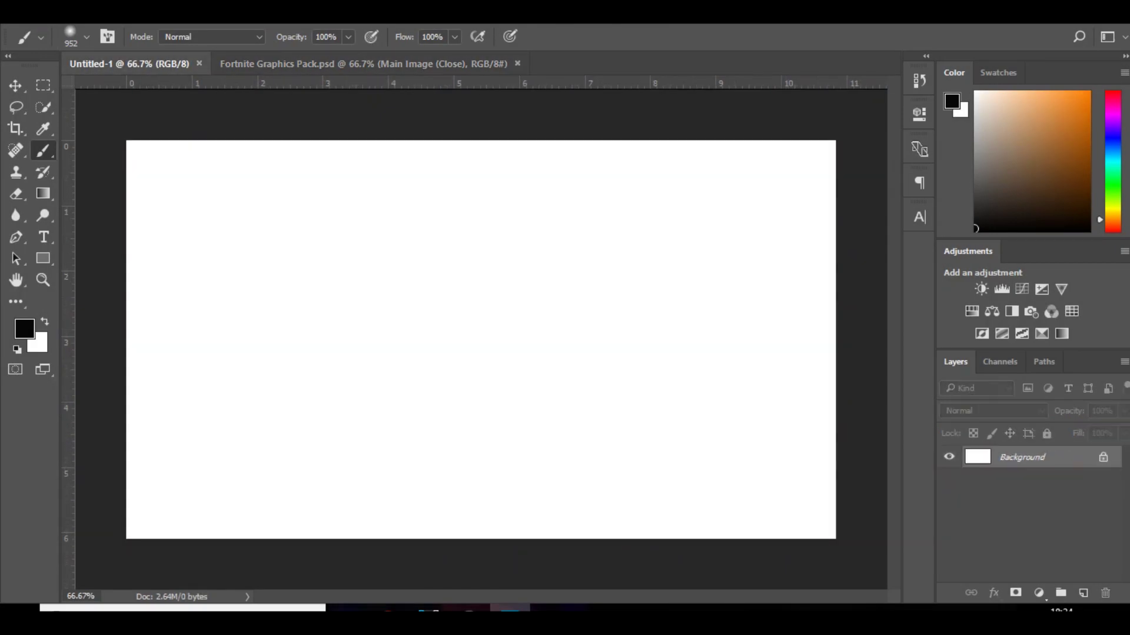
{"action": "key", "text": "ctrl+Tab"}
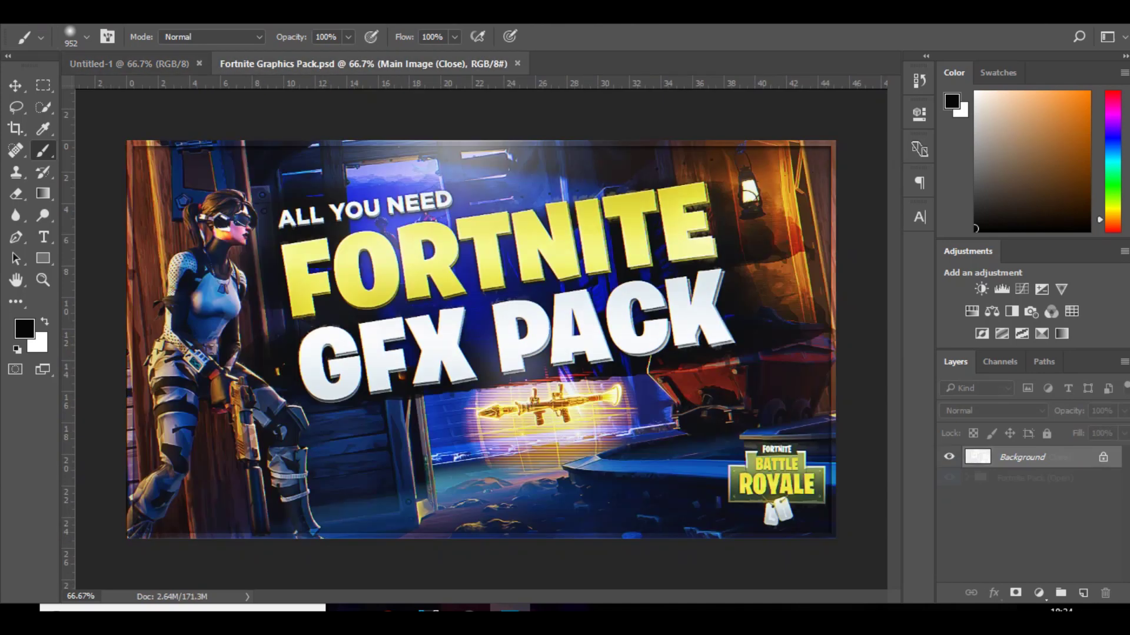
{"action": "left_click", "coordinate": [949, 457]}
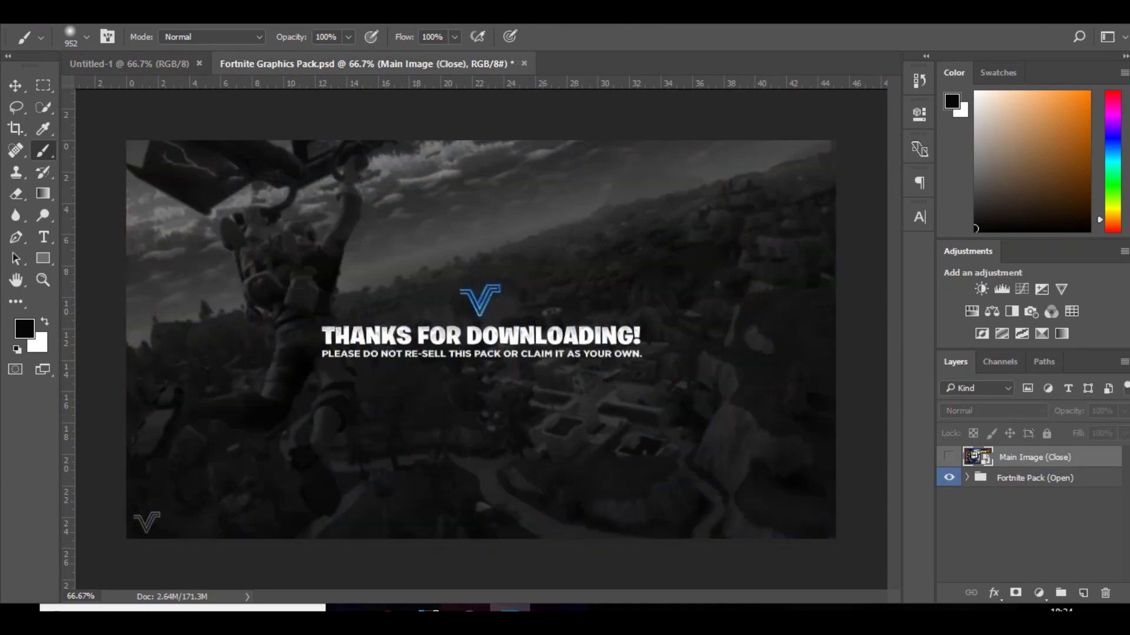
{"action": "key", "text": "ctrl+comma"}
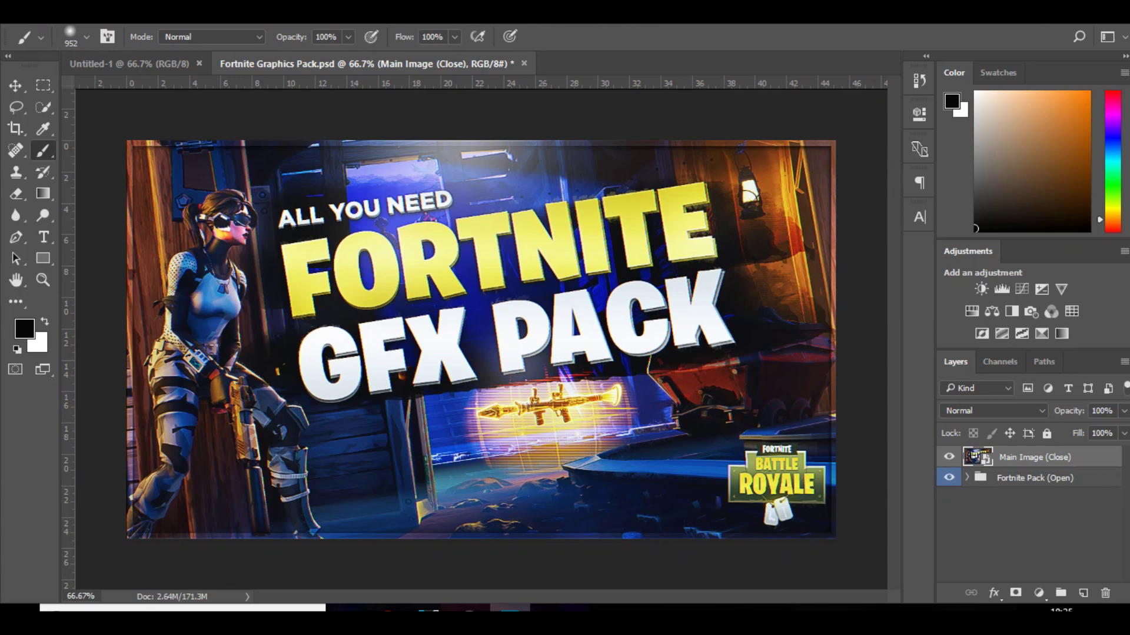
{"action": "key", "text": "ctrl+comma"}
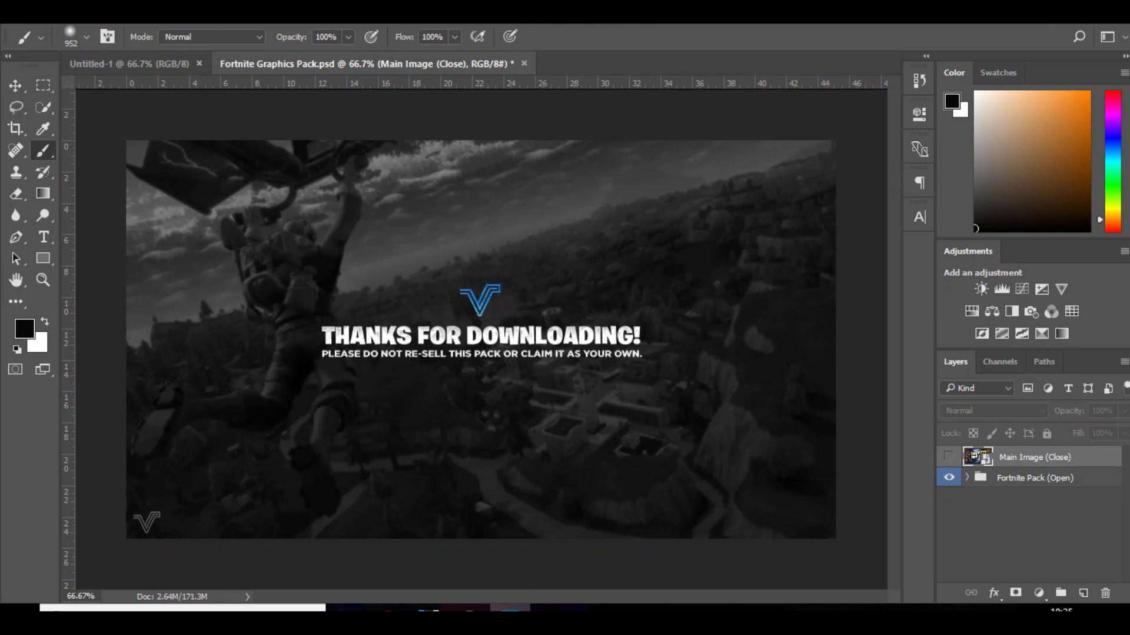
{"action": "left_click", "coordinate": [966, 478]}
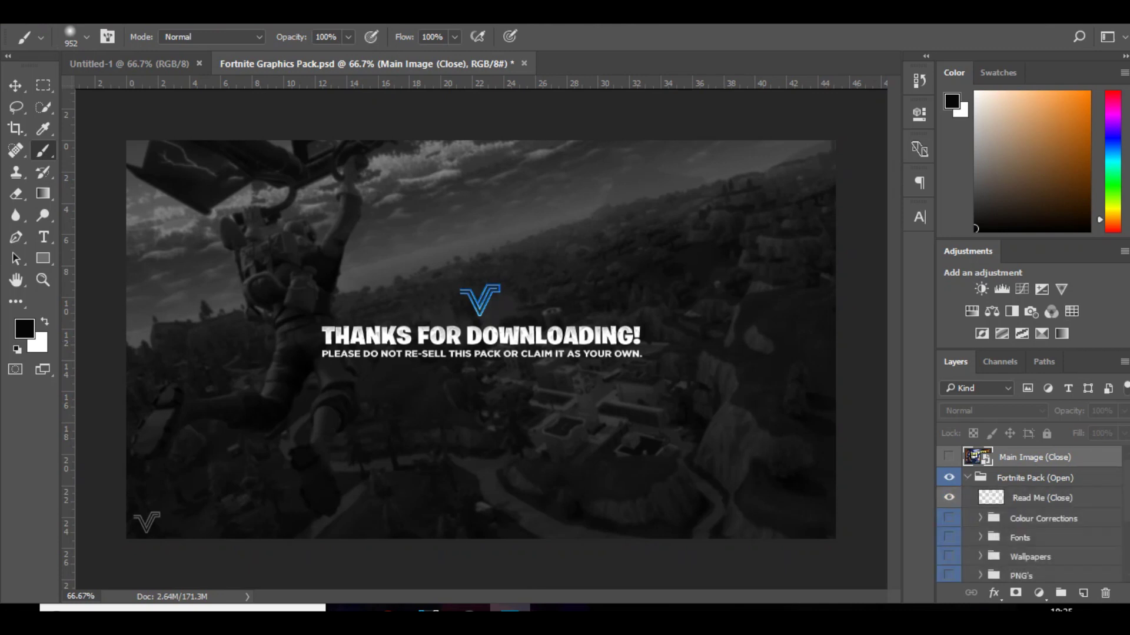
Make the Wallpapers group visible and expand it.
{"action": "scroll", "coordinate": [974, 456], "scroll_direction": "down", "scroll_amount": 2}
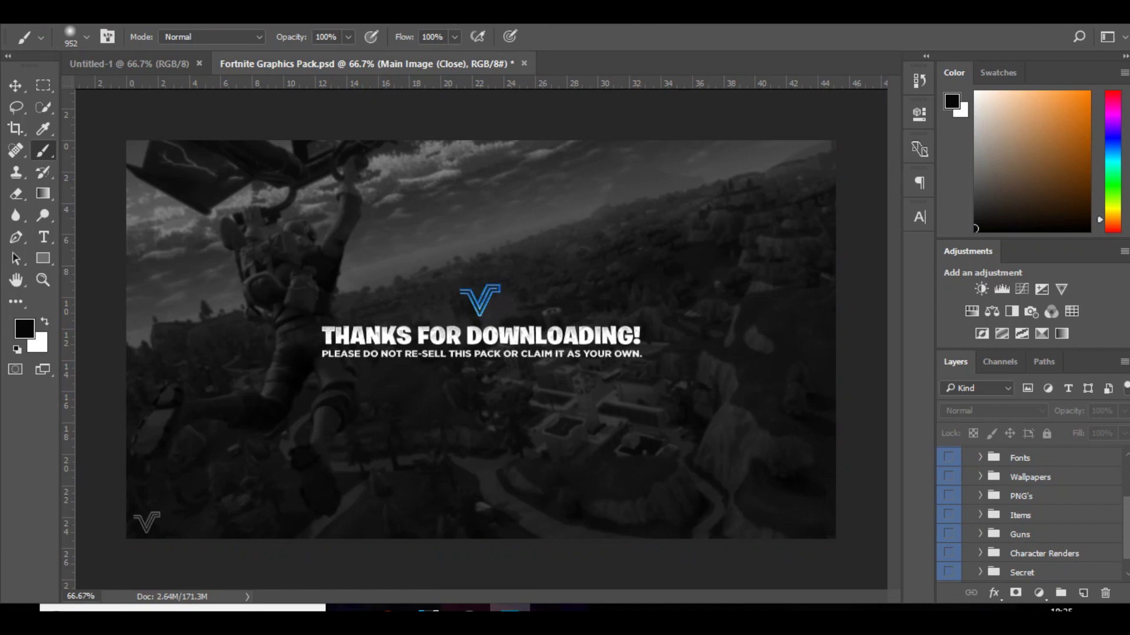
{"action": "scroll", "coordinate": [1030, 512], "scroll_direction": "up", "scroll_amount": 2}
{"action": "scroll", "coordinate": [1030, 512], "scroll_direction": "down", "scroll_amount": 3}
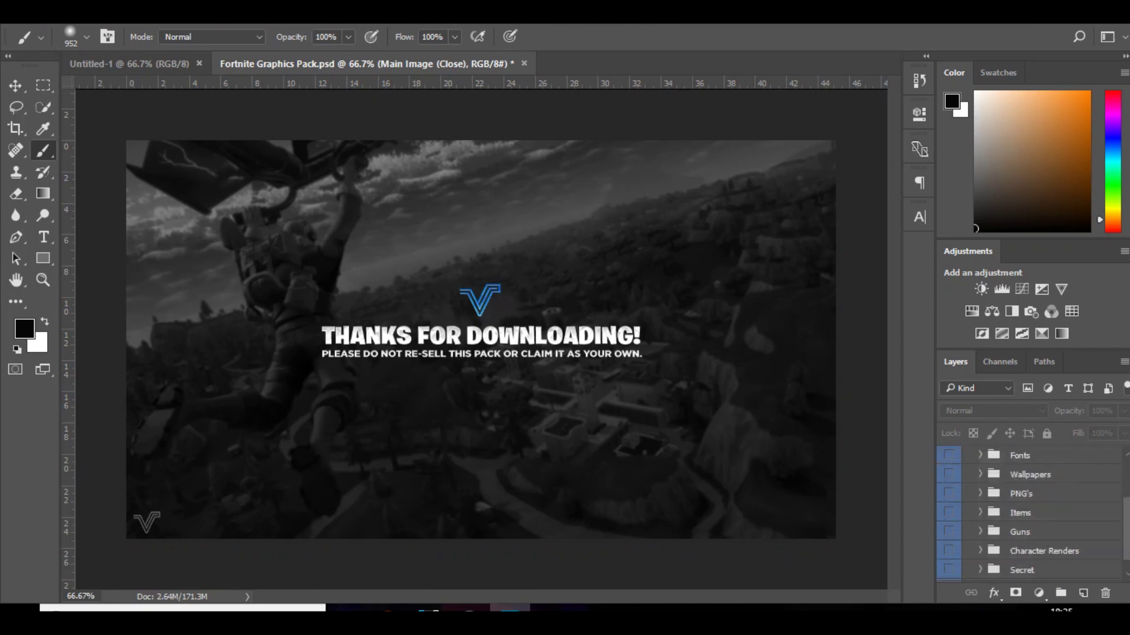
{"action": "left_click", "coordinate": [948, 472]}
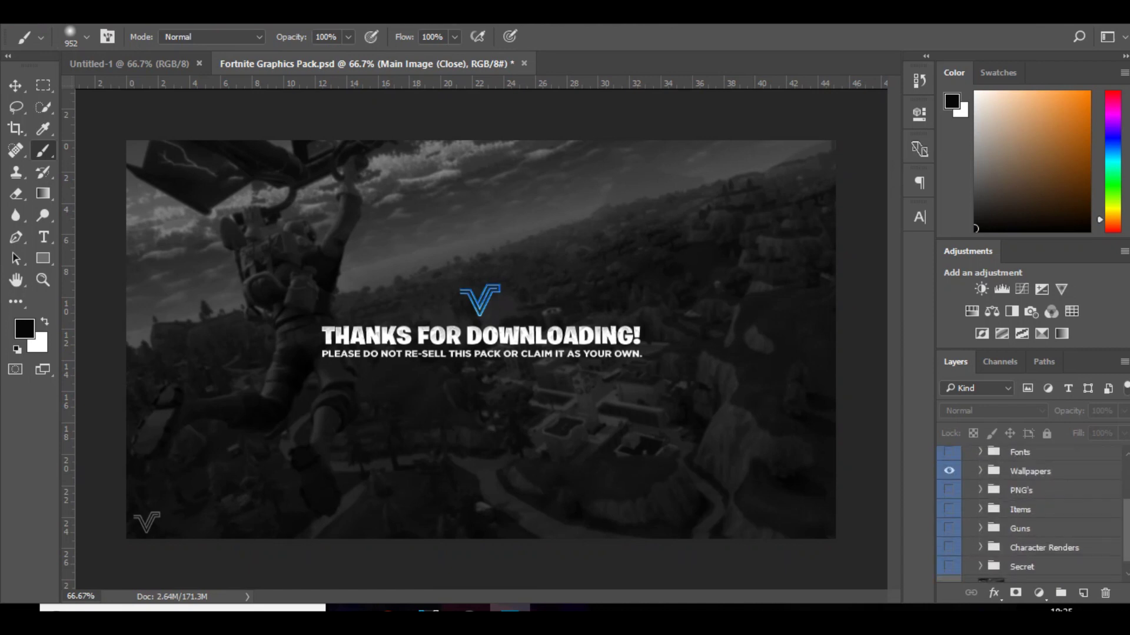
{"action": "left_click", "coordinate": [980, 470]}
Preview three wallpapers at the end of the Wallpapers group one by one, hiding each again.
{"action": "scroll", "coordinate": [1029, 512], "scroll_direction": "down", "scroll_amount": 10}
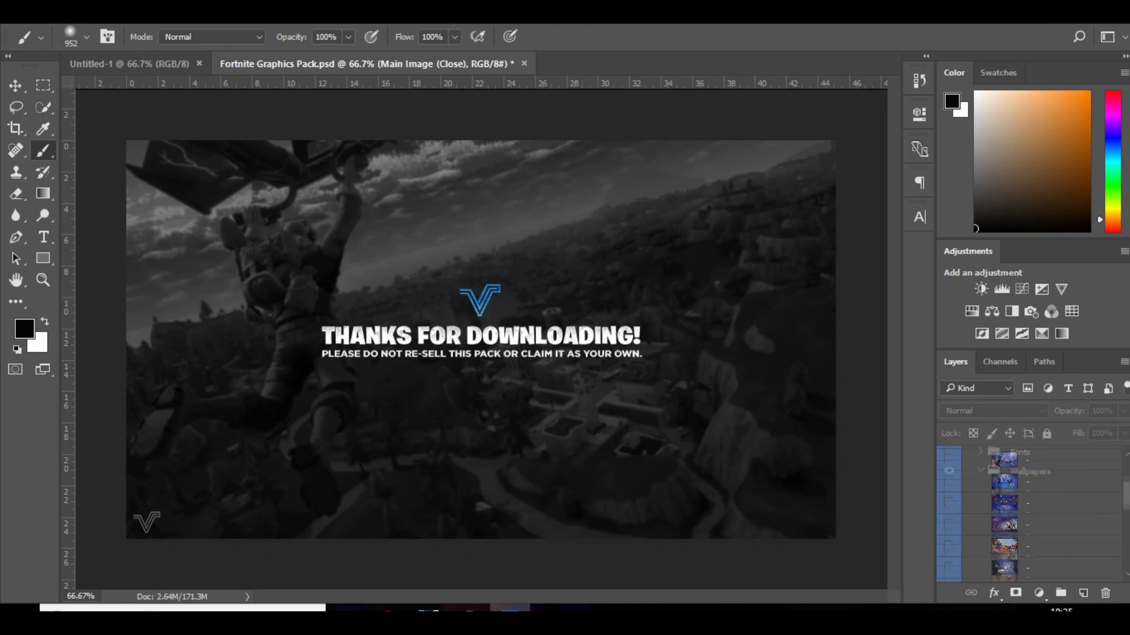
{"action": "scroll", "coordinate": [1029, 511], "scroll_direction": "up", "scroll_amount": 3}
{"action": "left_click", "coordinate": [948, 545]}
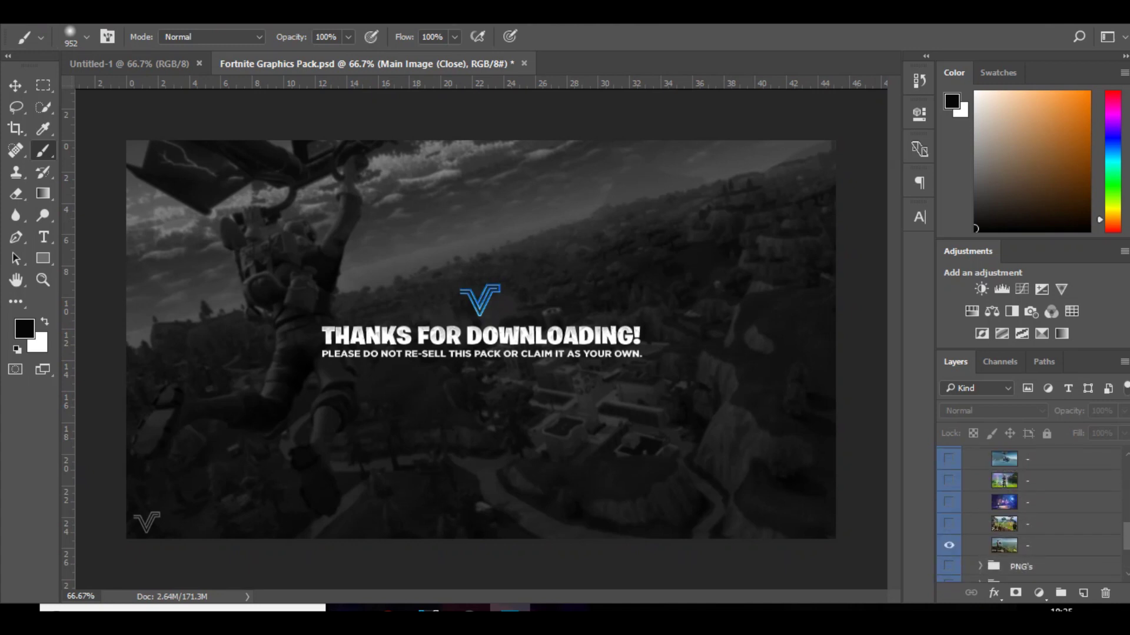
{"action": "left_click", "coordinate": [948, 546]}
{"action": "left_click", "coordinate": [949, 481]}
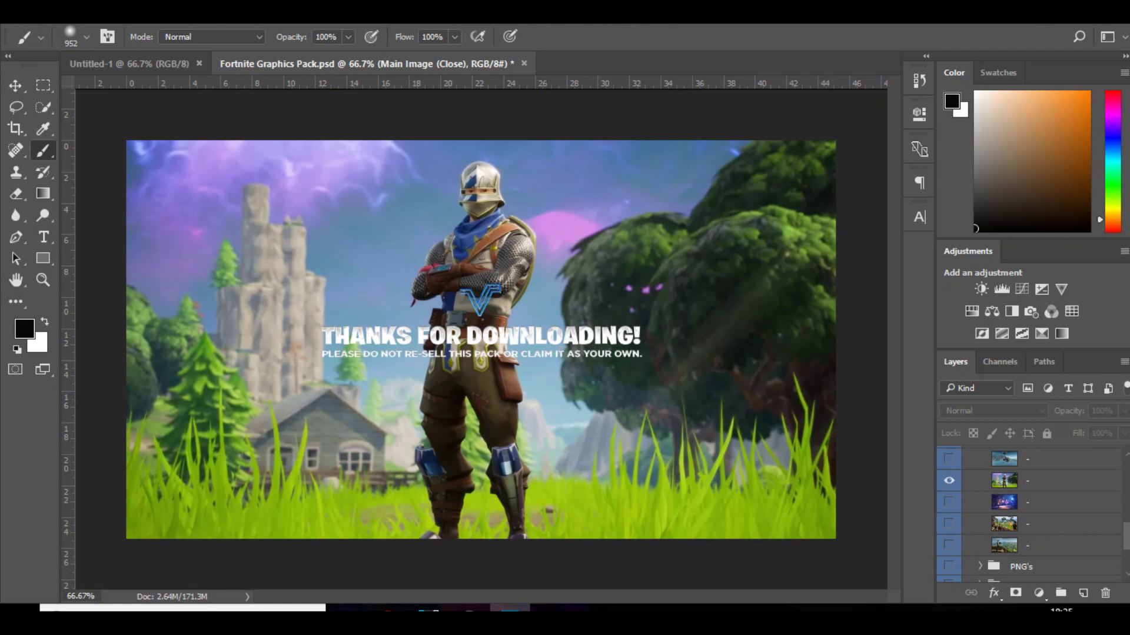
{"action": "left_click", "coordinate": [949, 481]}
{"action": "left_click", "coordinate": [948, 459]}
{"action": "left_click", "coordinate": [948, 459]}
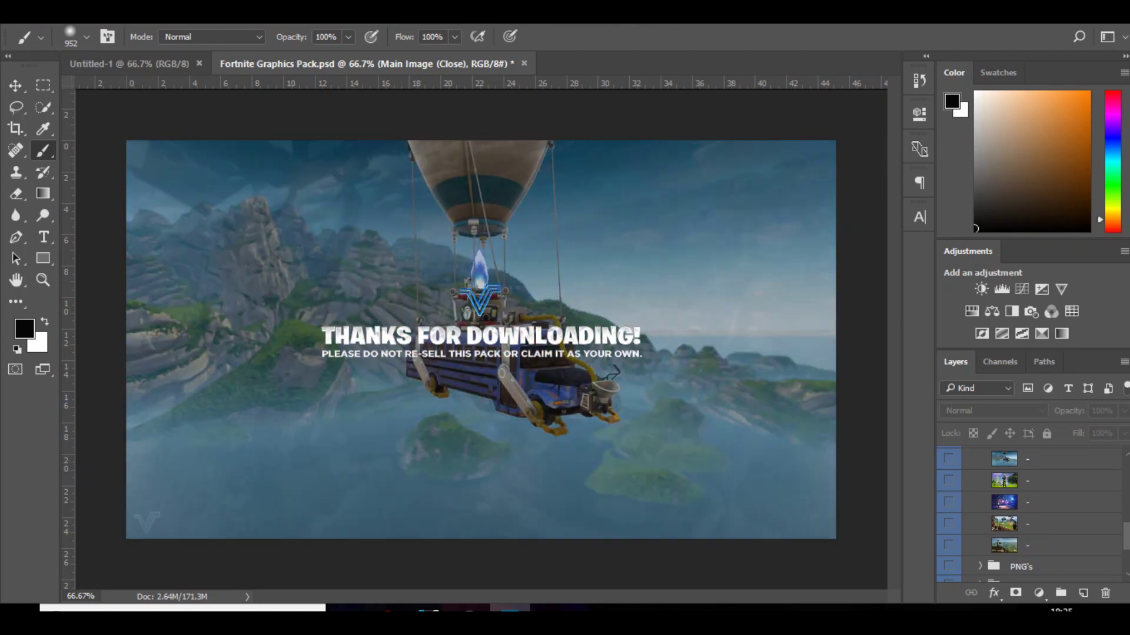
Show the pink-sky glider wallpaper, copy it into the Untitled-1 document and align it to fill the canvas.
{"action": "scroll", "coordinate": [1030, 512], "scroll_direction": "up", "scroll_amount": 3}
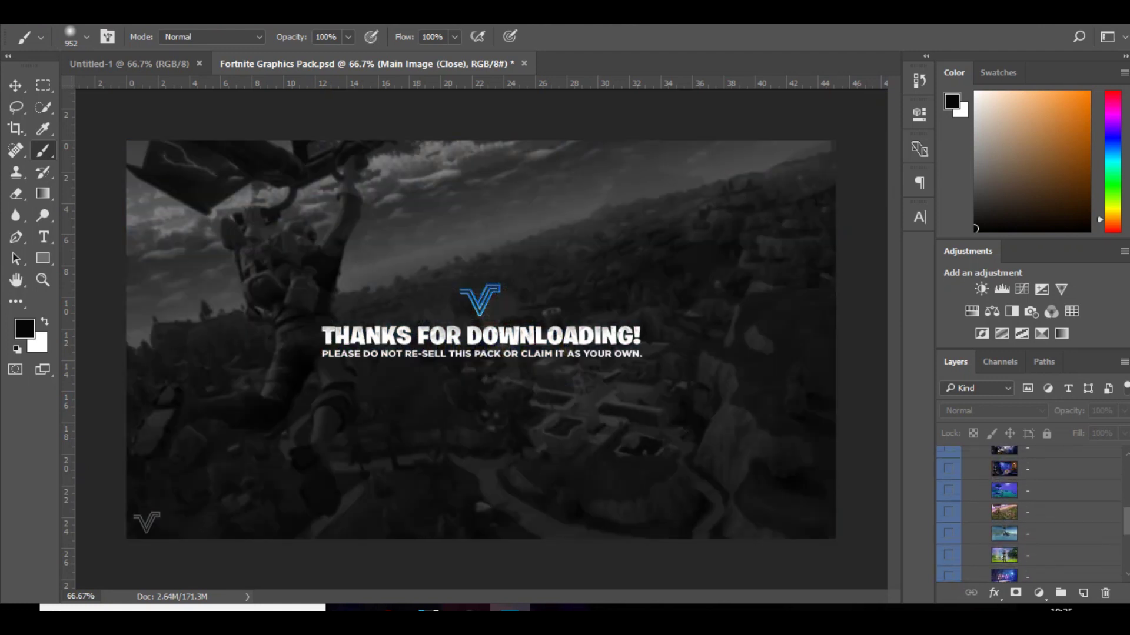
{"action": "left_click", "coordinate": [949, 512]}
{"action": "left_click", "coordinate": [1054, 512]}
{"action": "key", "text": "v"}
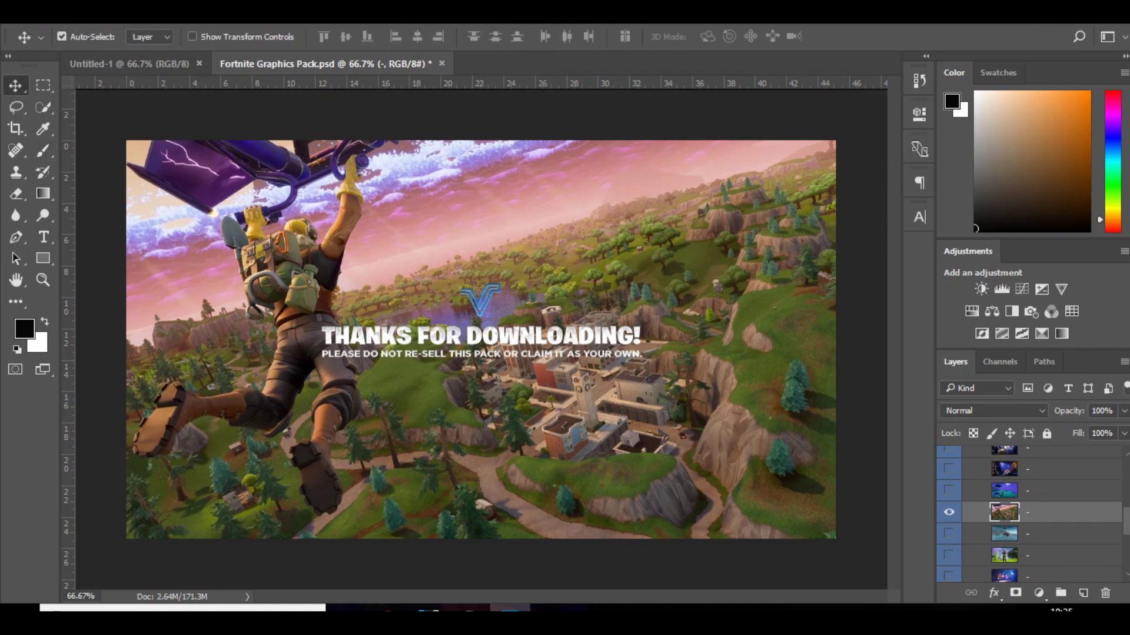
{"action": "mouse_move", "coordinate": [388, 224]}
{"action": "left_mouse_down"}
{"action": "mouse_move", "coordinate": [299, 97]}
{"action": "mouse_move", "coordinate": [136, 64]}
{"action": "mouse_move", "coordinate": [235, 176]}
{"action": "mouse_move", "coordinate": [517, 333]}
{"action": "mouse_move", "coordinate": [392, 214]}
{"action": "left_mouse_up"}
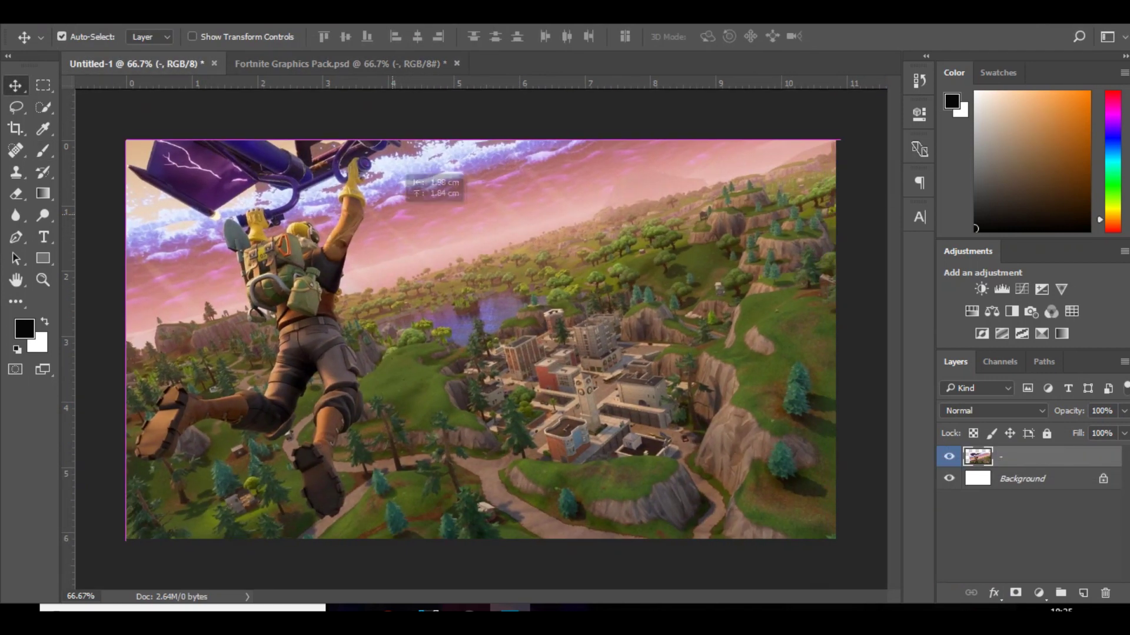
{"action": "left_click_drag", "start_coordinate": [406, 172], "coordinate": [406, 173]}
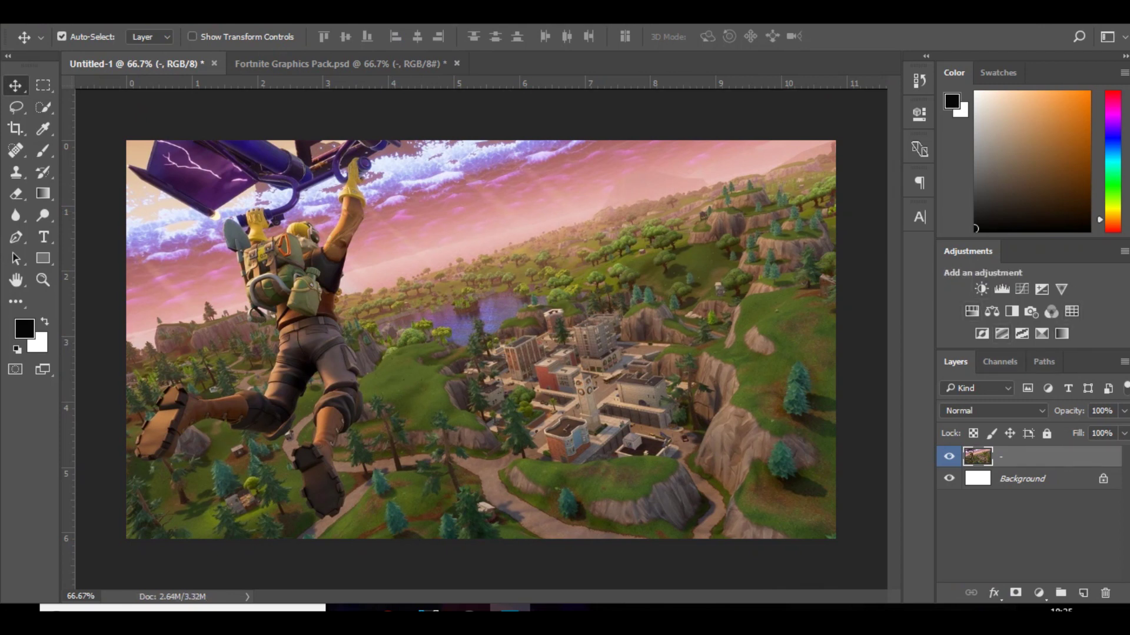
Add a Brightness/Contrast adjustment layer with brightness -12 and contrast 8.
{"action": "left_click", "coordinate": [981, 289]}
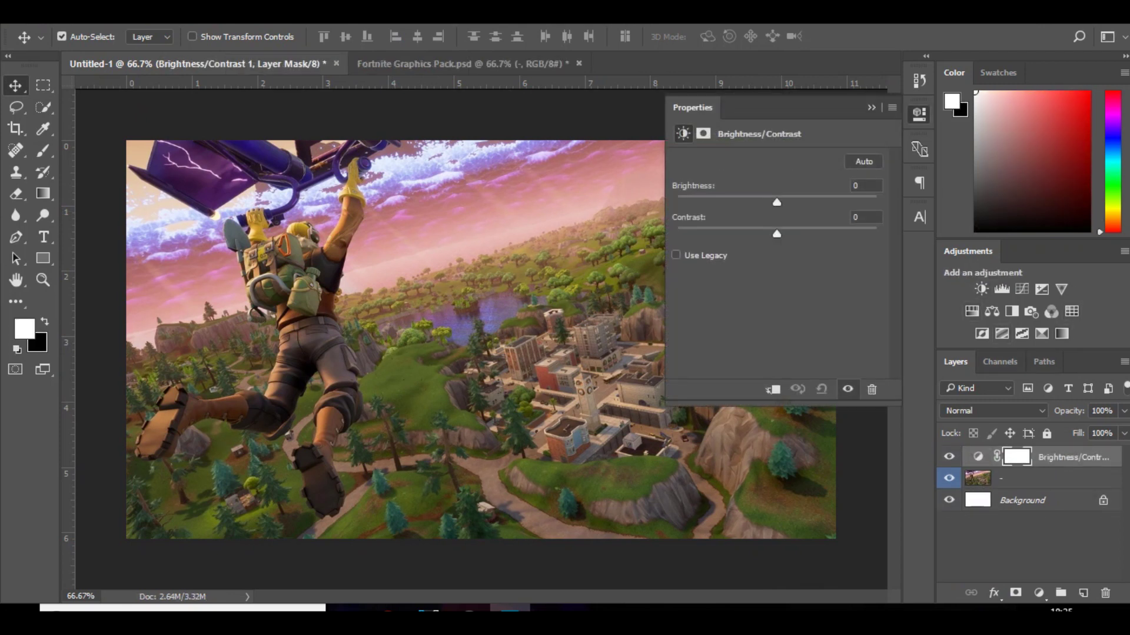
{"action": "left_click_drag", "start_coordinate": [776, 202], "coordinate": [784, 234]}
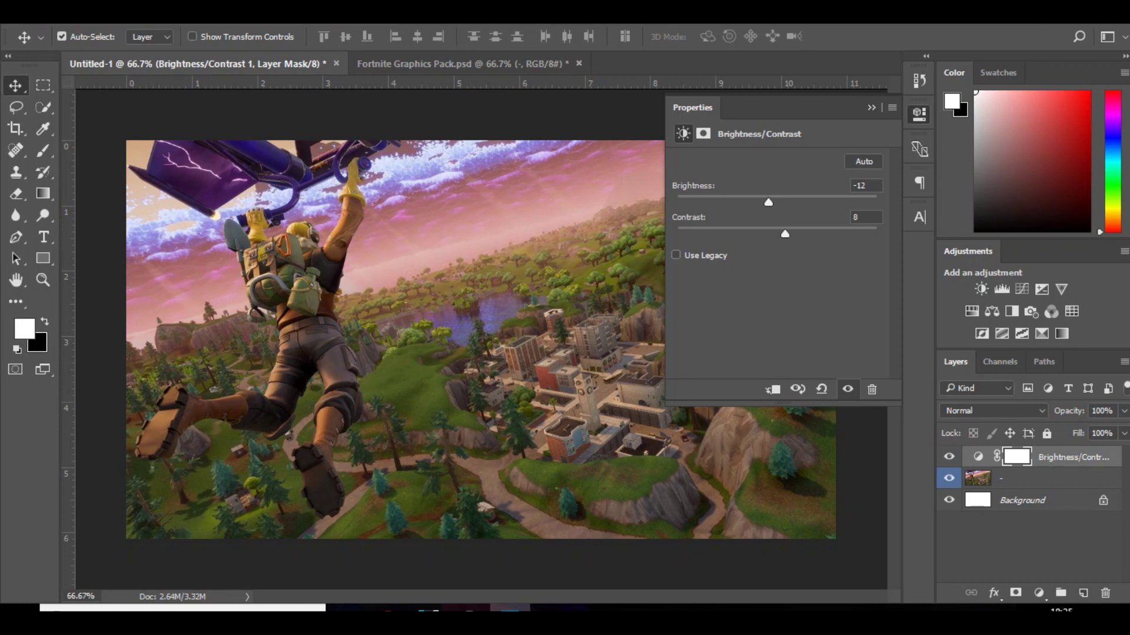
{"action": "left_click", "coordinate": [871, 107]}
Add a Curves adjustment layer with a slight S-curve, raising the highlights and lowering the shadows.
{"action": "left_click", "coordinate": [1022, 289]}
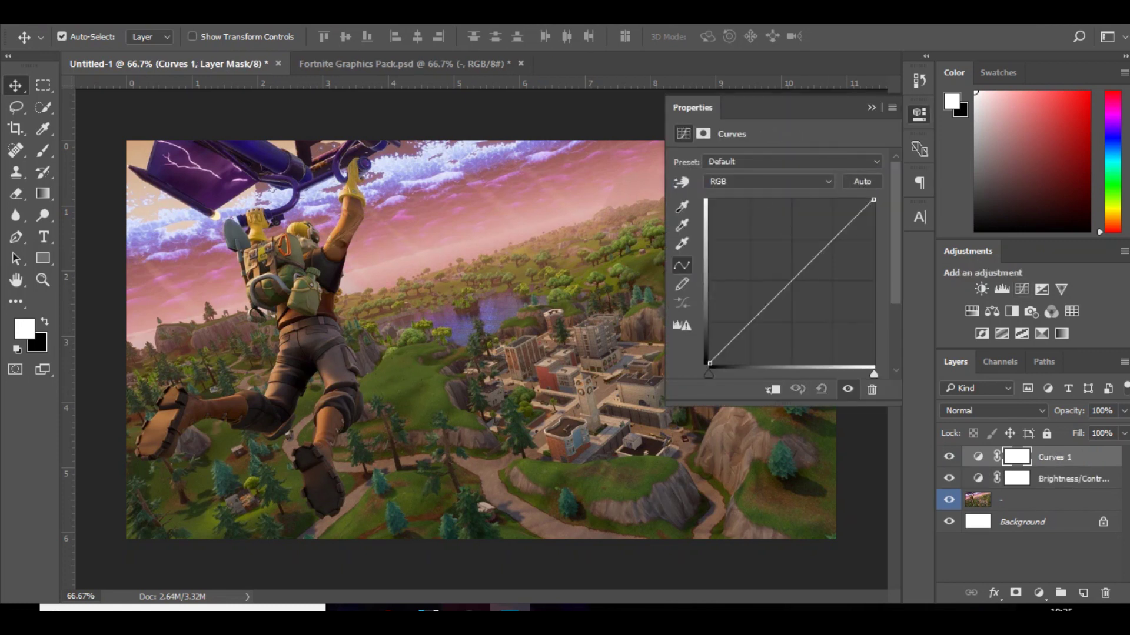
{"action": "left_click_drag", "start_coordinate": [831, 241], "coordinate": [831, 236]}
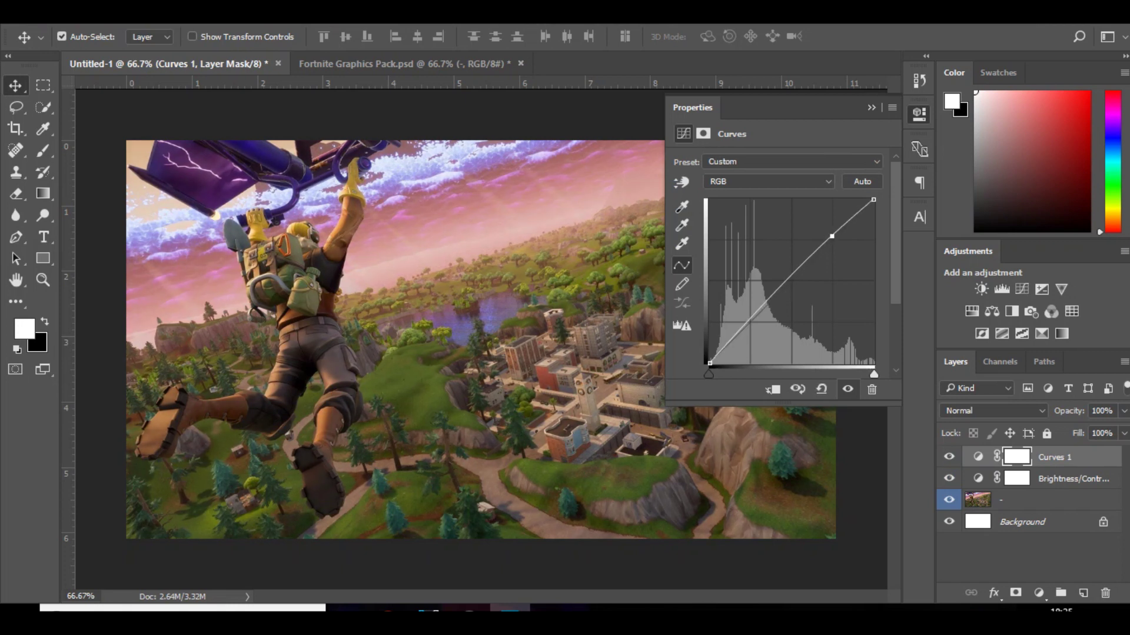
{"action": "left_click_drag", "start_coordinate": [755, 317], "coordinate": [754, 321]}
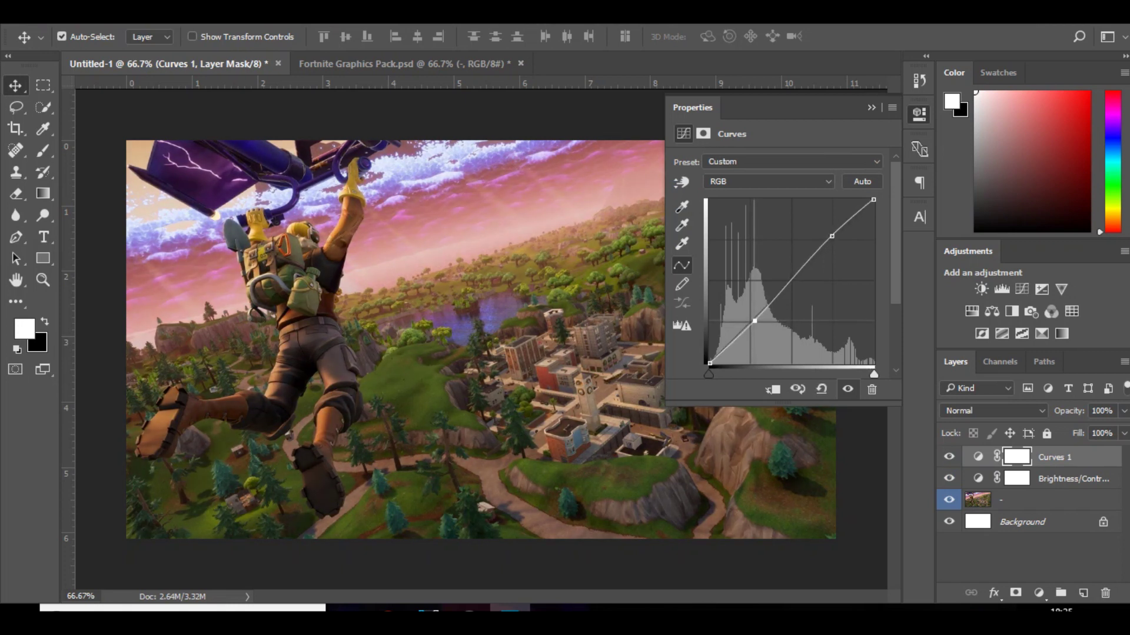
Add an Exposure adjustment layer and slightly adjust its exposure and gamma correction.
{"action": "left_click", "coordinate": [1041, 289]}
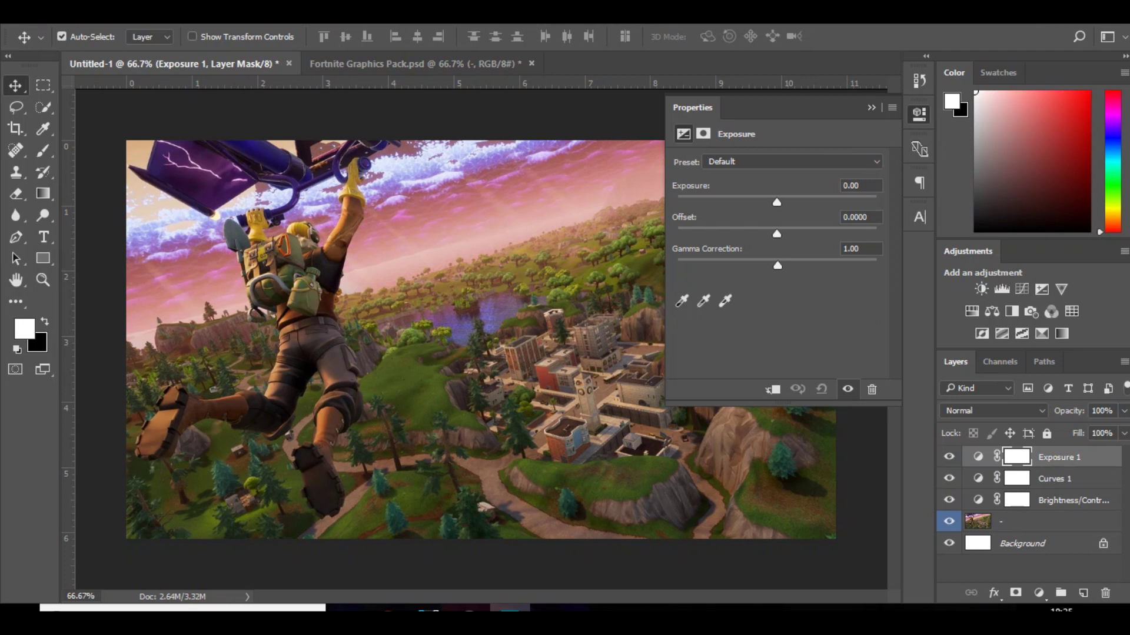
{"action": "left_click_drag", "start_coordinate": [777, 201], "coordinate": [783, 265]}
{"action": "left_click", "coordinate": [919, 113]}
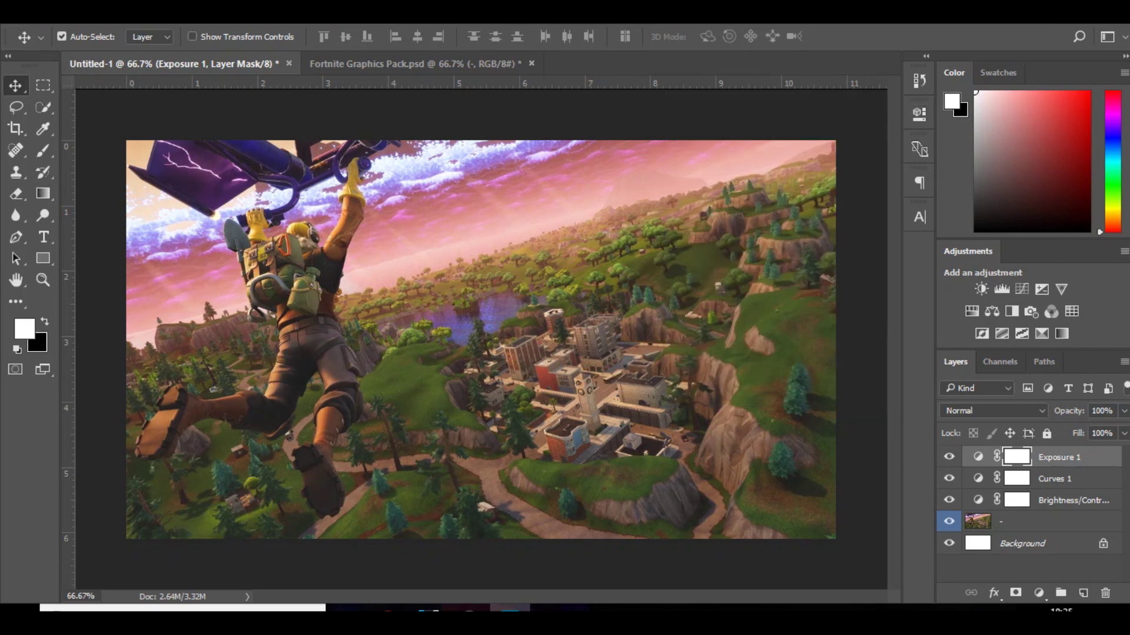
Add a Color Balance adjustment layer with midtones at Cyan-Red -16, Magenta-Green -4 and Yellow-Blue +18.
{"action": "left_click", "coordinate": [991, 311]}
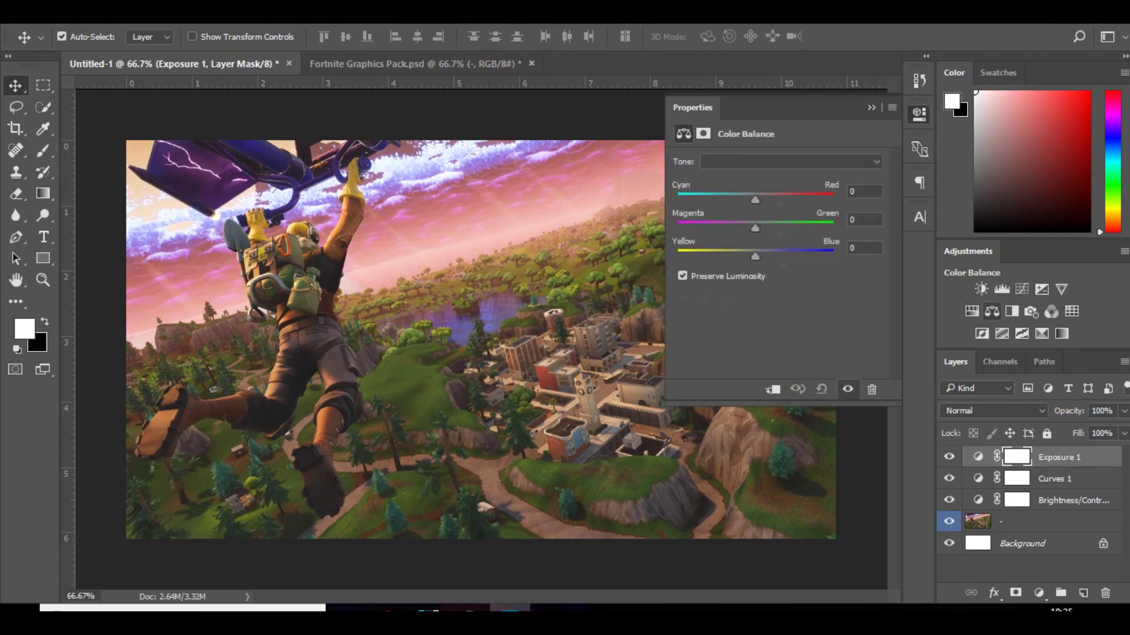
{"action": "left_click_drag", "start_coordinate": [755, 200], "coordinate": [748, 200]}
{"action": "left_click_drag", "start_coordinate": [755, 256], "coordinate": [742, 200]}
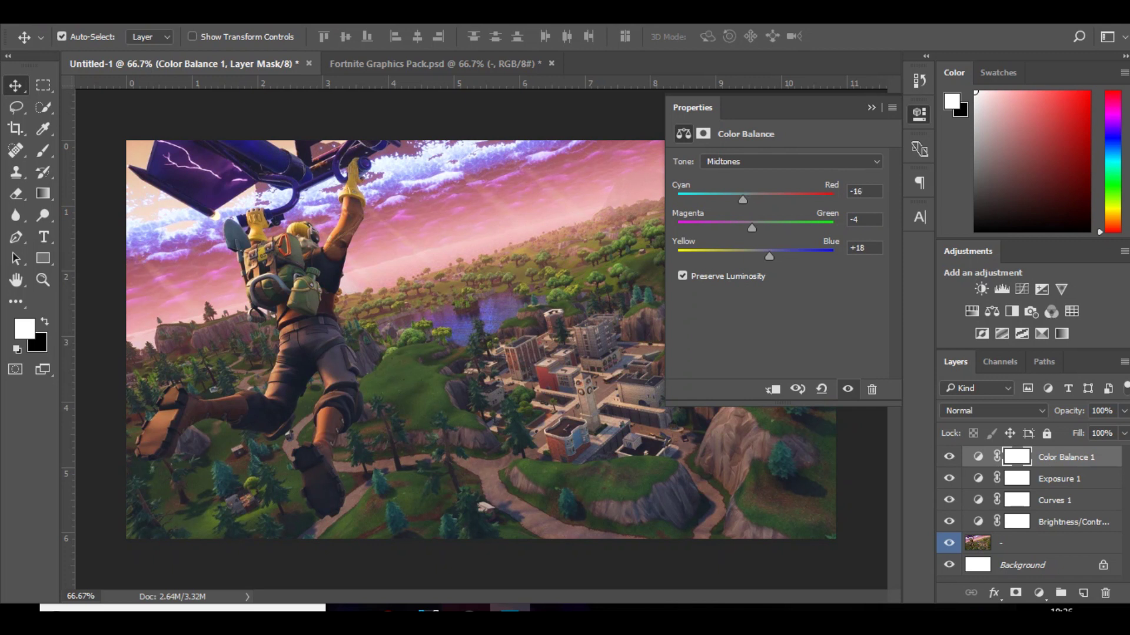
{"action": "left_click", "coordinate": [871, 107]}
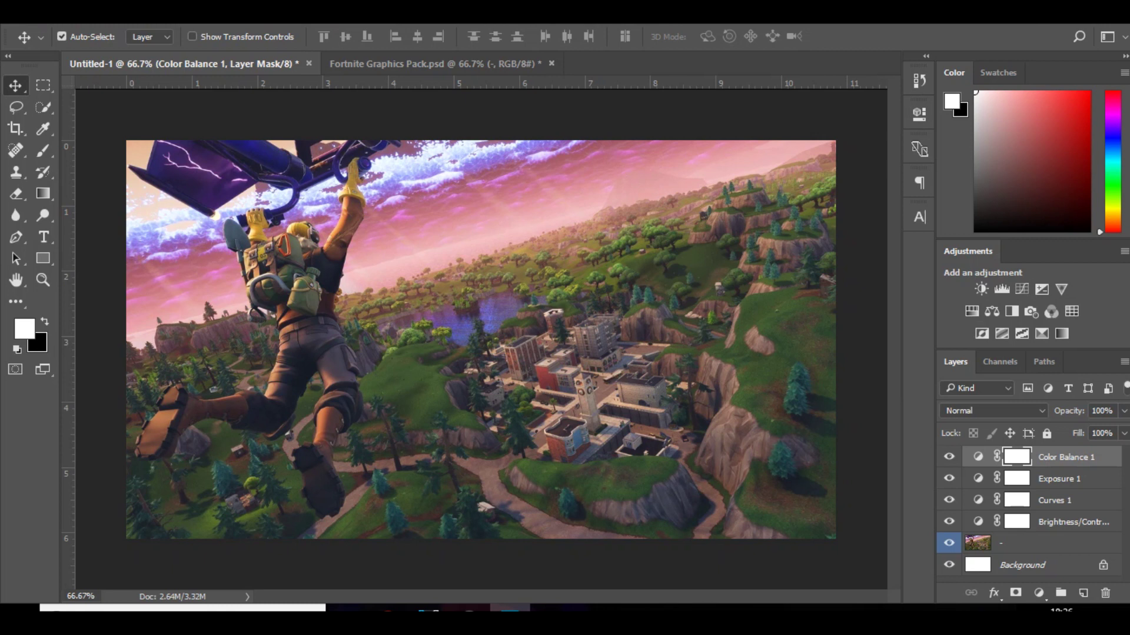
Group the four adjustment layers, reset the colours to default, and toggle the group's visibility to compare the effect.
{"action": "left_click", "coordinate": [1073, 522], "text": "shift"}
{"action": "key", "text": "d"}
{"action": "key", "text": "ctrl+g"}
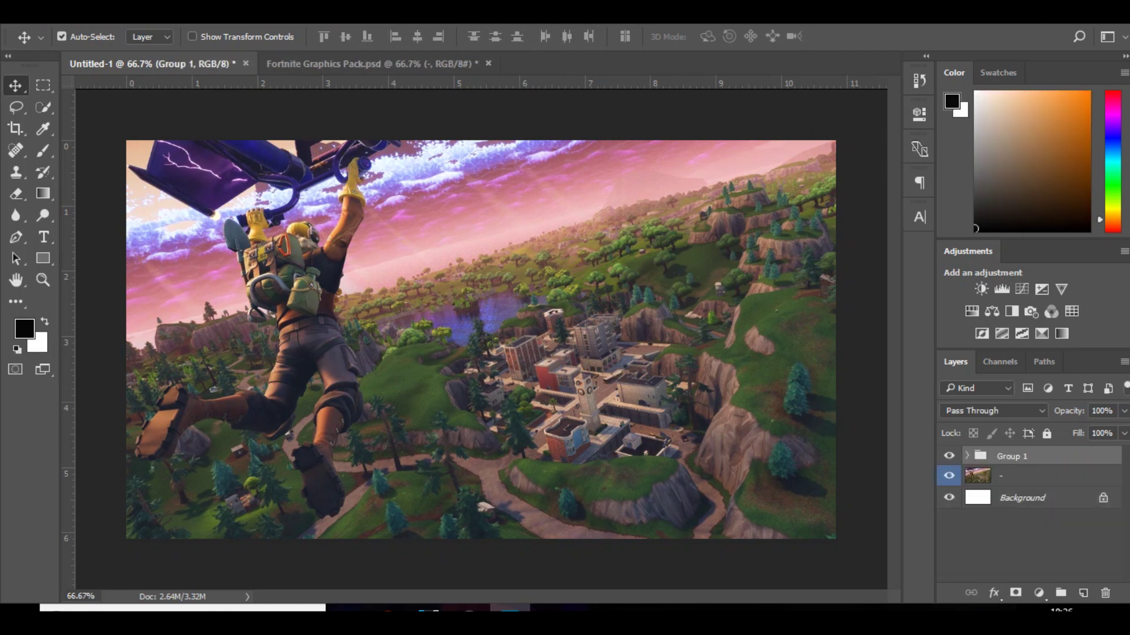
{"action": "left_click", "coordinate": [949, 456]}
{"action": "left_click", "coordinate": [950, 456]}
On a new layer, dab a soft white glow over the image's top edge with a 1232 px brush and lower the layer's opacity.
{"action": "left_click", "coordinate": [1082, 593]}
{"action": "key", "text": "b"}
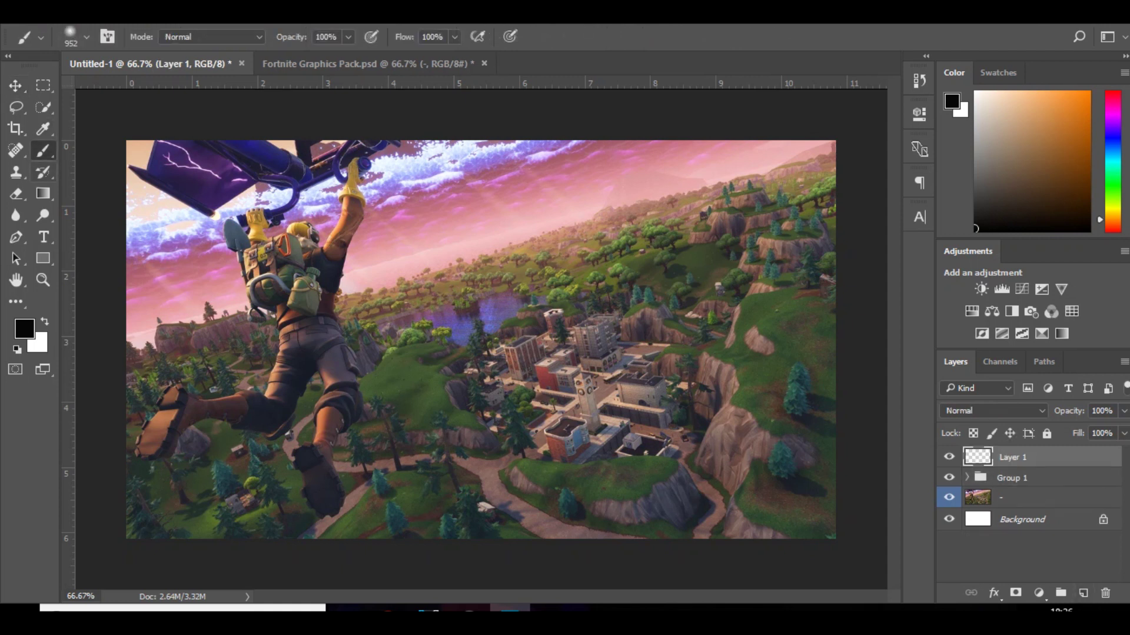
{"action": "key", "text": "x"}
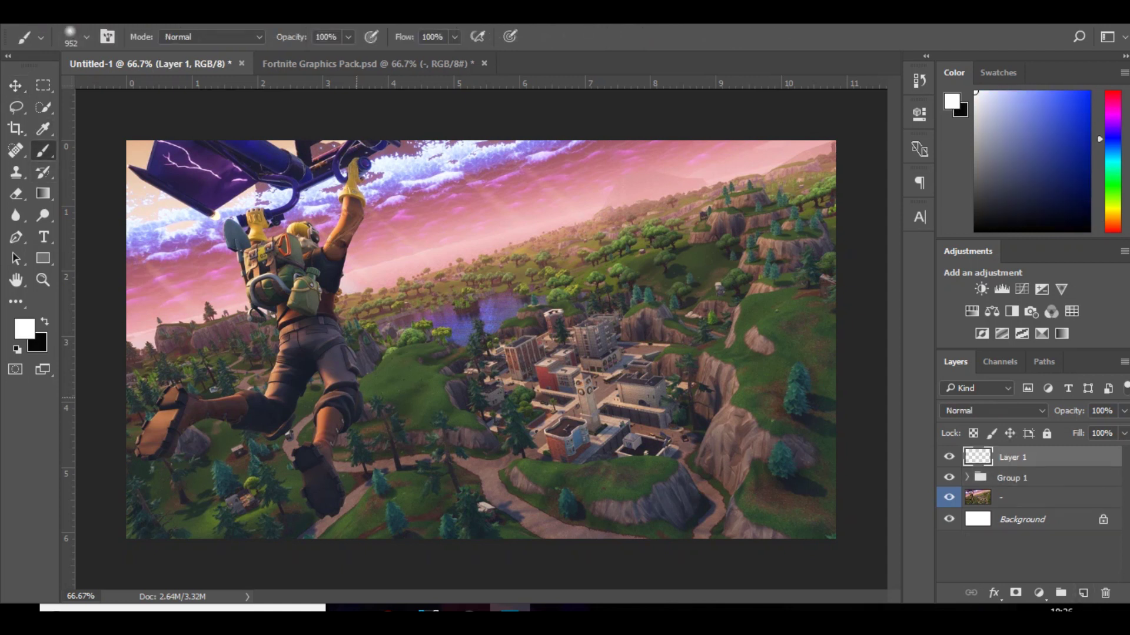
{"action": "key", "text": "ctrl+minus"}
{"action": "left_click_drag", "start_coordinate": [482, 332], "coordinate": [513, 332]}
{"action": "left_click", "coordinate": [479, 97]}
{"action": "key", "text": "ctrl+z"}
{"action": "left_click", "coordinate": [487, 98]}
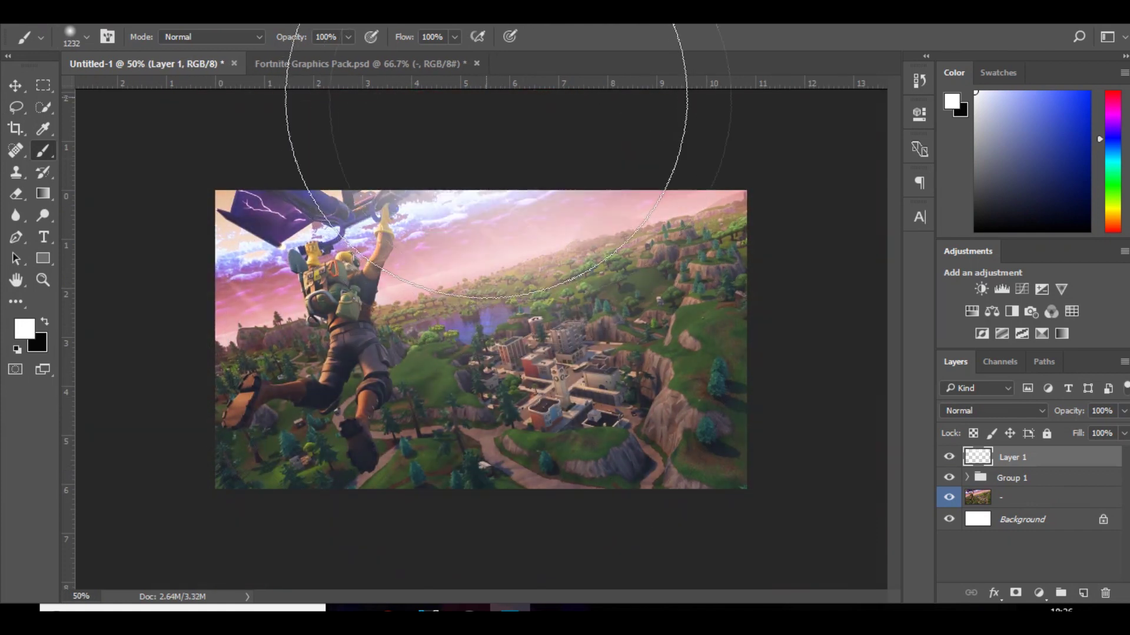
{"action": "left_click", "coordinate": [1124, 411]}
{"action": "mouse_move", "coordinate": [1124, 431]}
{"action": "left_mouse_down"}
{"action": "mouse_move", "coordinate": [1071, 431]}
{"action": "mouse_move", "coordinate": [1104, 431]}
{"action": "left_mouse_up"}
Add another new layer and set the foreground colour to blue #3c75f6.
{"action": "left_click", "coordinate": [1083, 593]}
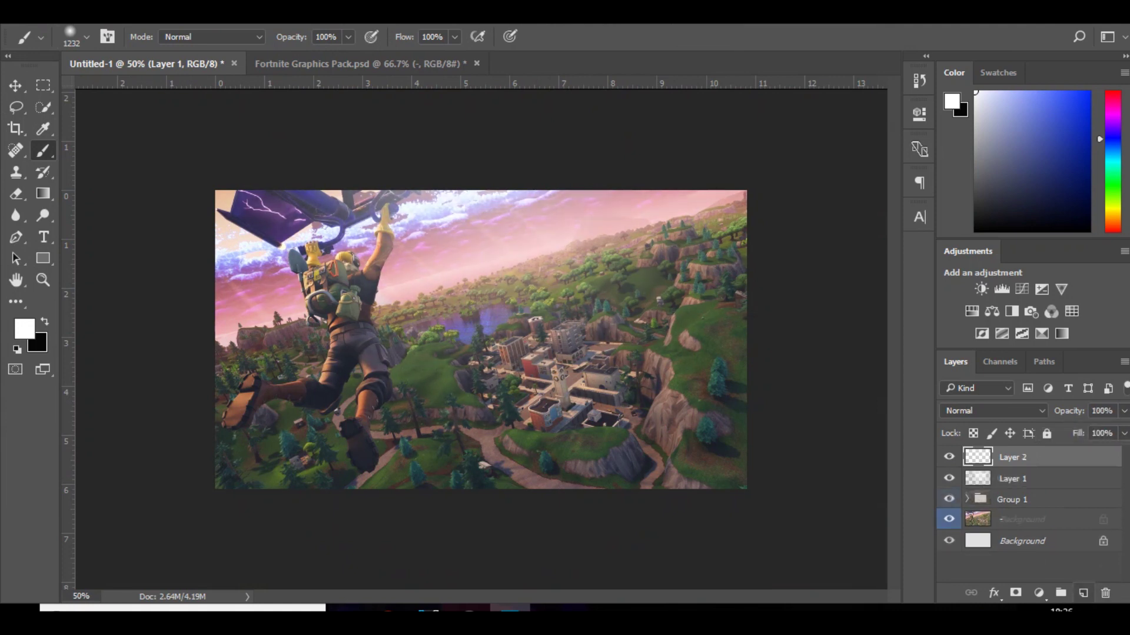
{"action": "left_click", "coordinate": [25, 329]}
{"action": "mouse_move", "coordinate": [583, 220]}
{"action": "left_mouse_down"}
{"action": "mouse_move", "coordinate": [584, 238]}
{"action": "mouse_move", "coordinate": [584, 224]}
{"action": "left_mouse_up"}
{"action": "mouse_move", "coordinate": [514, 150]}
{"action": "left_mouse_down"}
{"action": "mouse_move", "coordinate": [514, 163]}
{"action": "mouse_move", "coordinate": [514, 150]}
{"action": "left_mouse_up"}
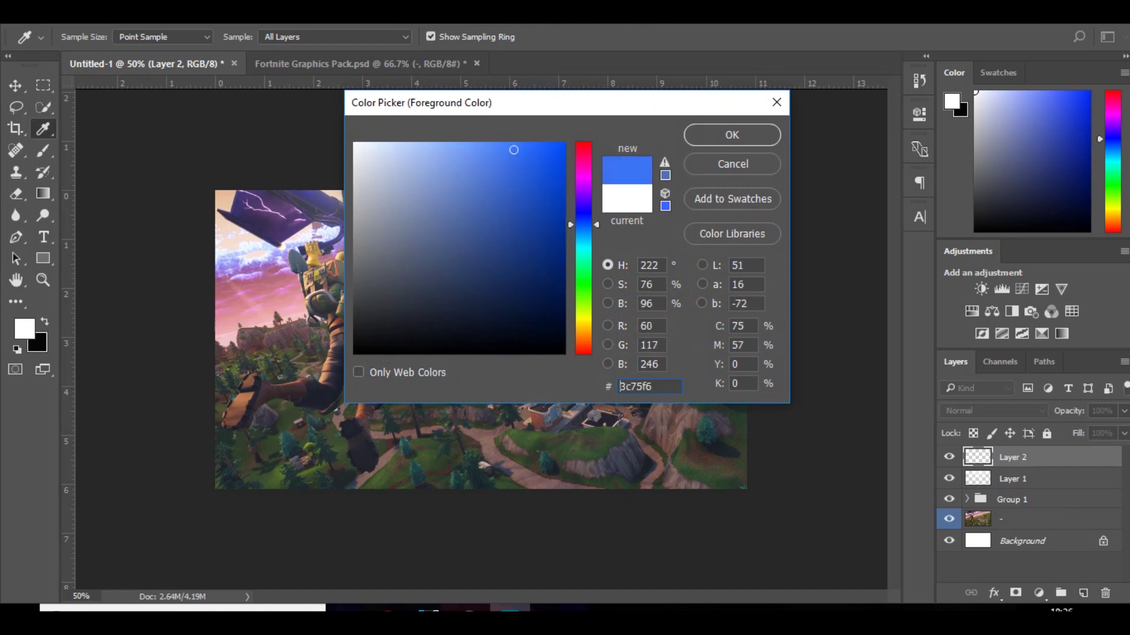
{"action": "left_click", "coordinate": [732, 134]}
Dab soft blue glows over the image's lower-right corner and its left edge with a 1336 px brush.
{"action": "mouse_move", "coordinate": [558, 345]}
{"action": "left_mouse_down"}
{"action": "mouse_move", "coordinate": [449, 358]}
{"action": "mouse_move", "coordinate": [588, 365]}
{"action": "mouse_move", "coordinate": [734, 423]}
{"action": "left_mouse_up"}
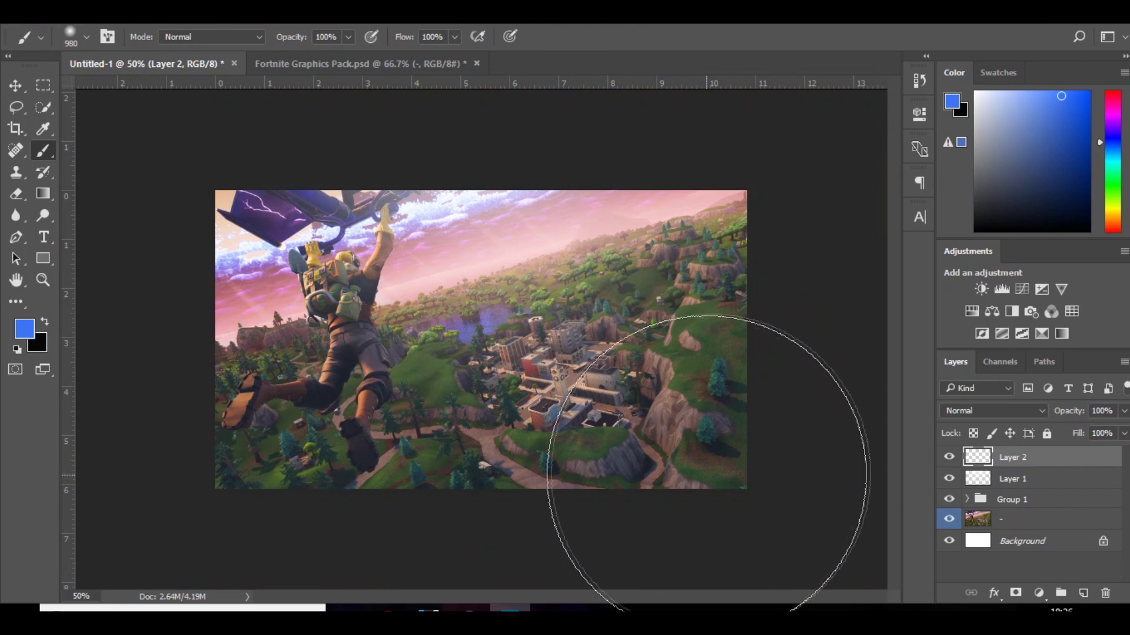
{"action": "left_click", "coordinate": [709, 473]}
{"action": "key", "text": "ctrl+z"}
{"action": "left_click_drag", "start_coordinate": [615, 425], "coordinate": [727, 432]}
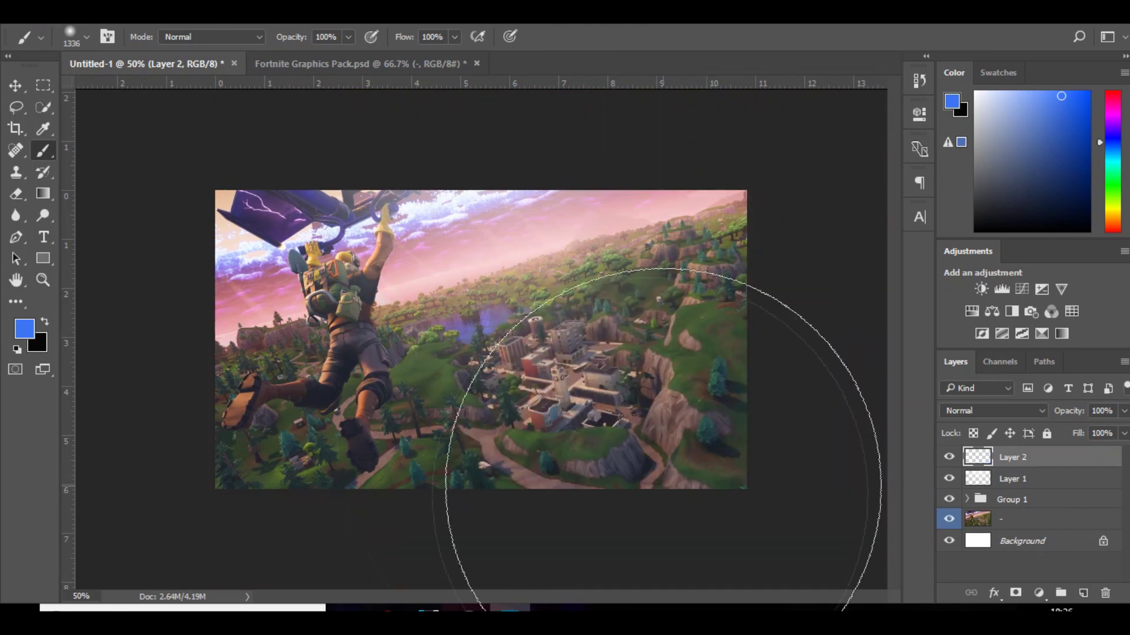
{"action": "left_click", "coordinate": [663, 485]}
{"action": "left_click", "coordinate": [118, 254]}
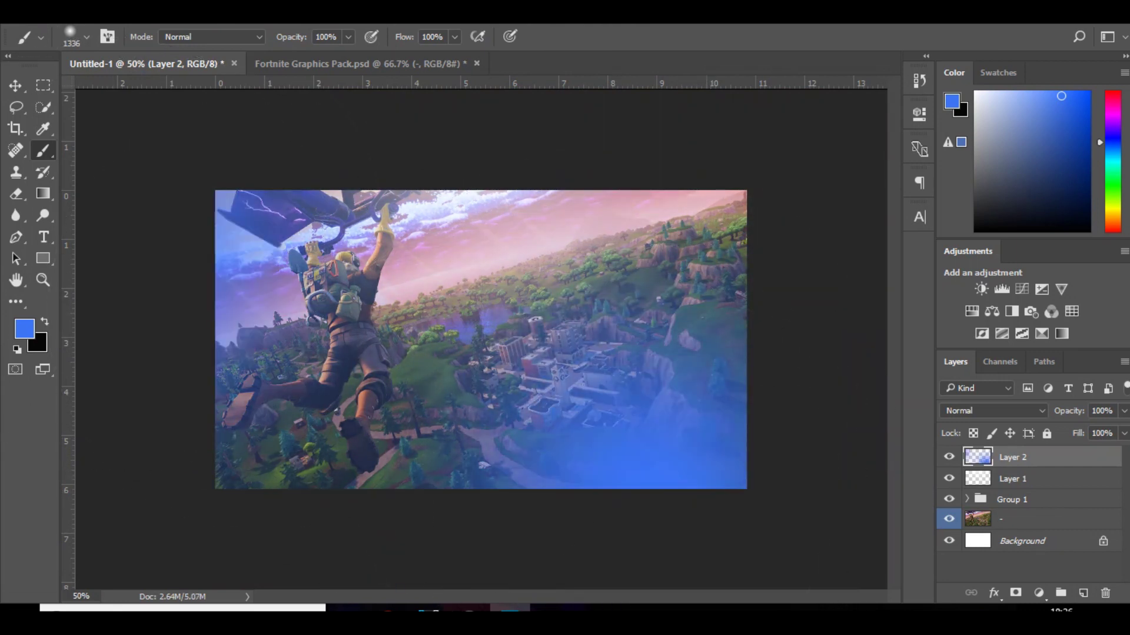
Set the blue glow layer's blend mode to Color Dodge and move it beneath the adjustment group.
{"action": "left_click", "coordinate": [993, 410]}
{"action": "left_click", "coordinate": [977, 197]}
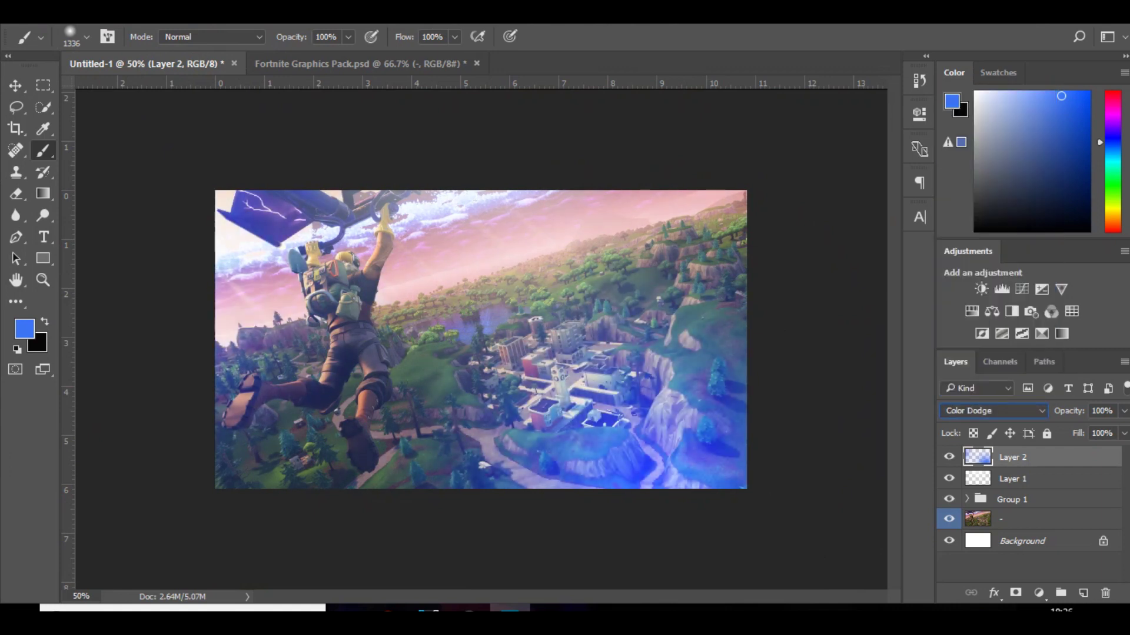
{"action": "left_click_drag", "start_coordinate": [1013, 458], "coordinate": [1013, 508]}
Lower the blue glow layer's opacity to 52%.
{"action": "left_click", "coordinate": [1123, 412]}
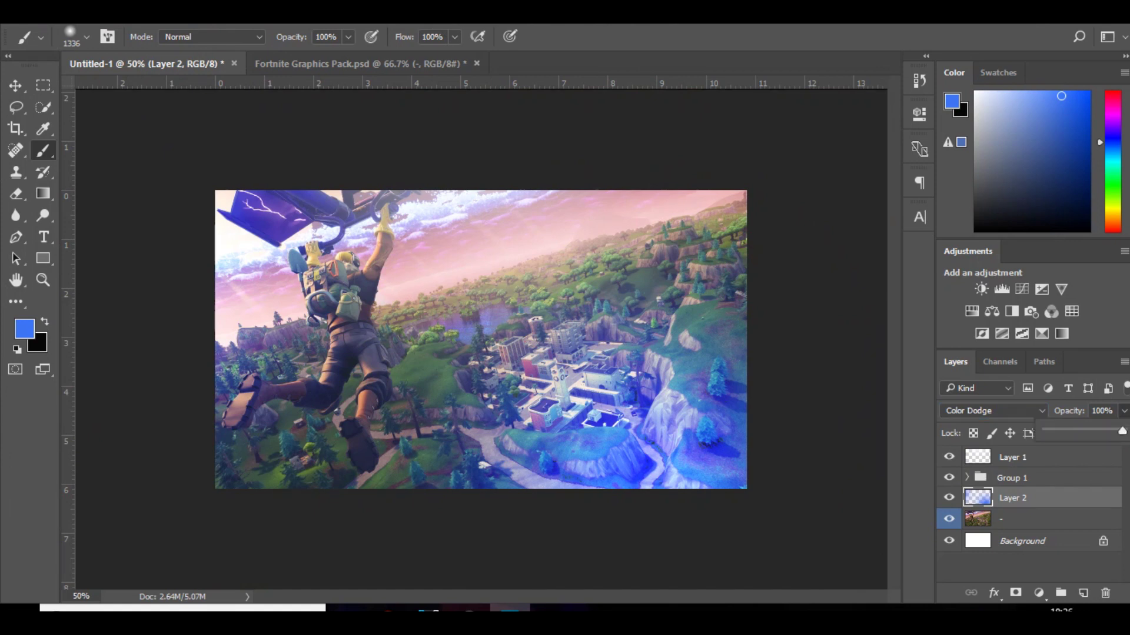
{"action": "mouse_move", "coordinate": [1122, 431]}
{"action": "left_mouse_down"}
{"action": "mouse_move", "coordinate": [1062, 431]}
{"action": "mouse_move", "coordinate": [1085, 431]}
{"action": "left_mouse_up"}
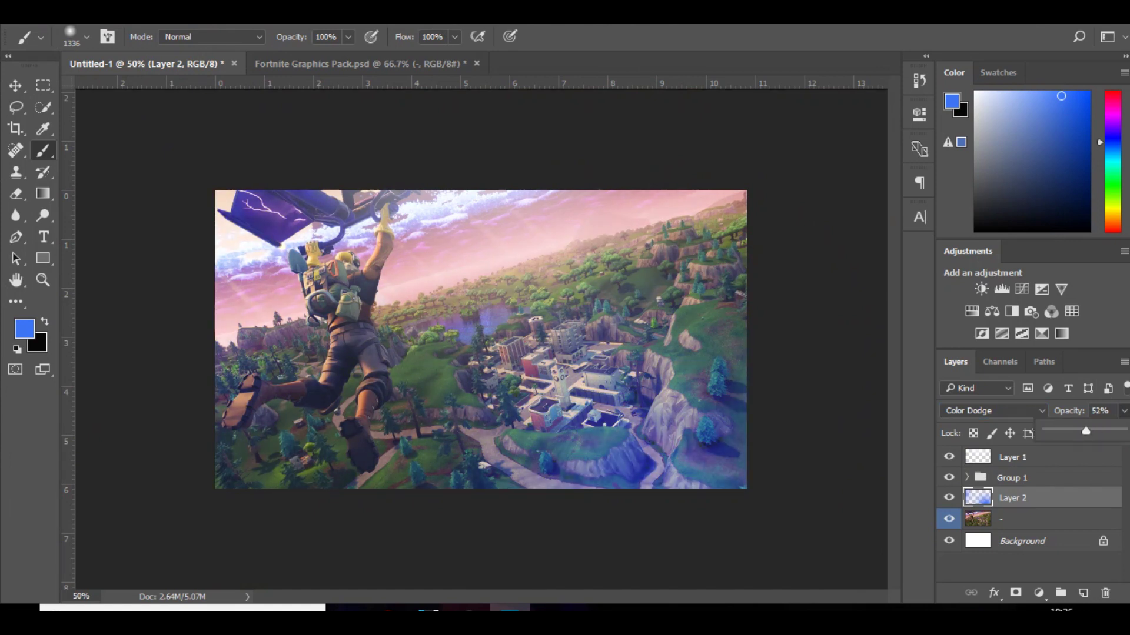
{"action": "key", "text": "v"}
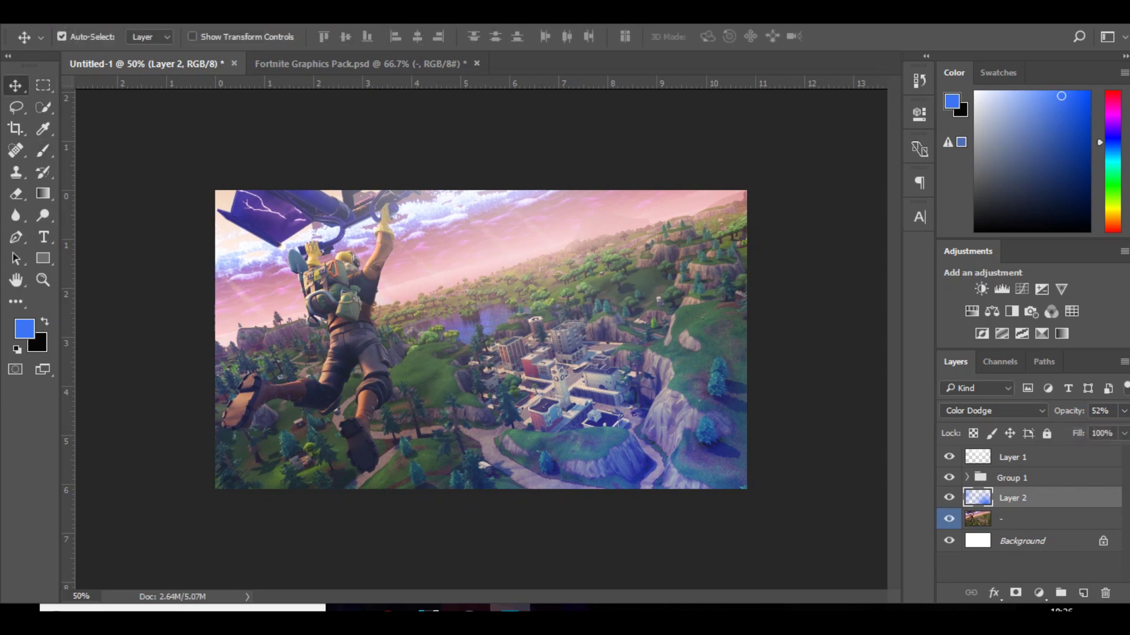
Draw a black rectangle about 1488 × 82 px across the image's top edge, above all other layers.
{"action": "left_click", "coordinate": [43, 258]}
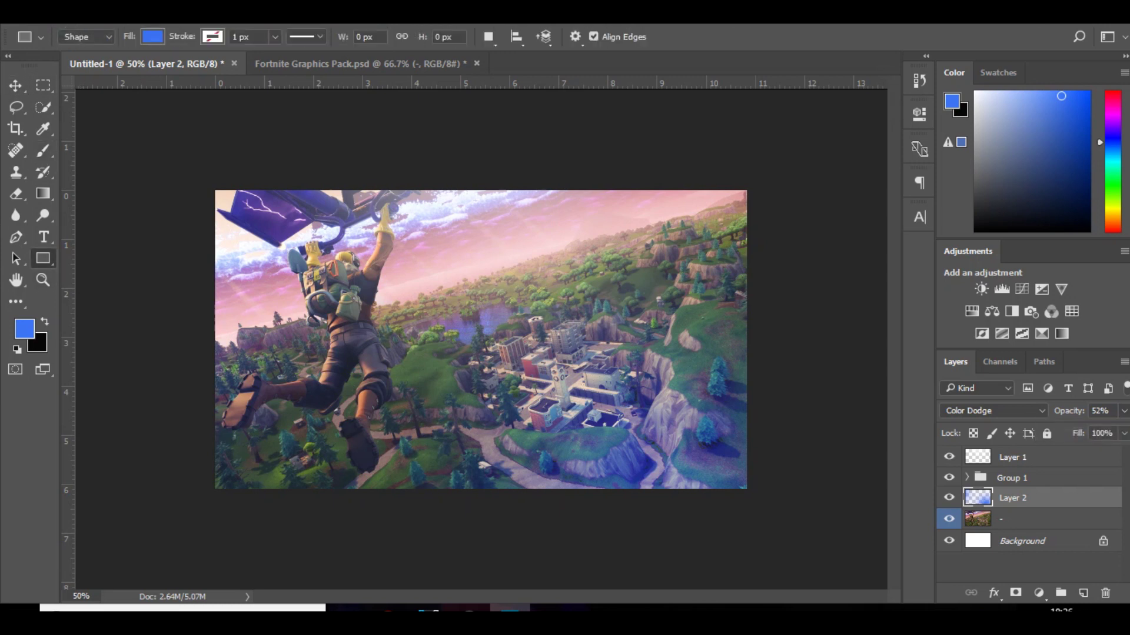
{"action": "key", "text": "x"}
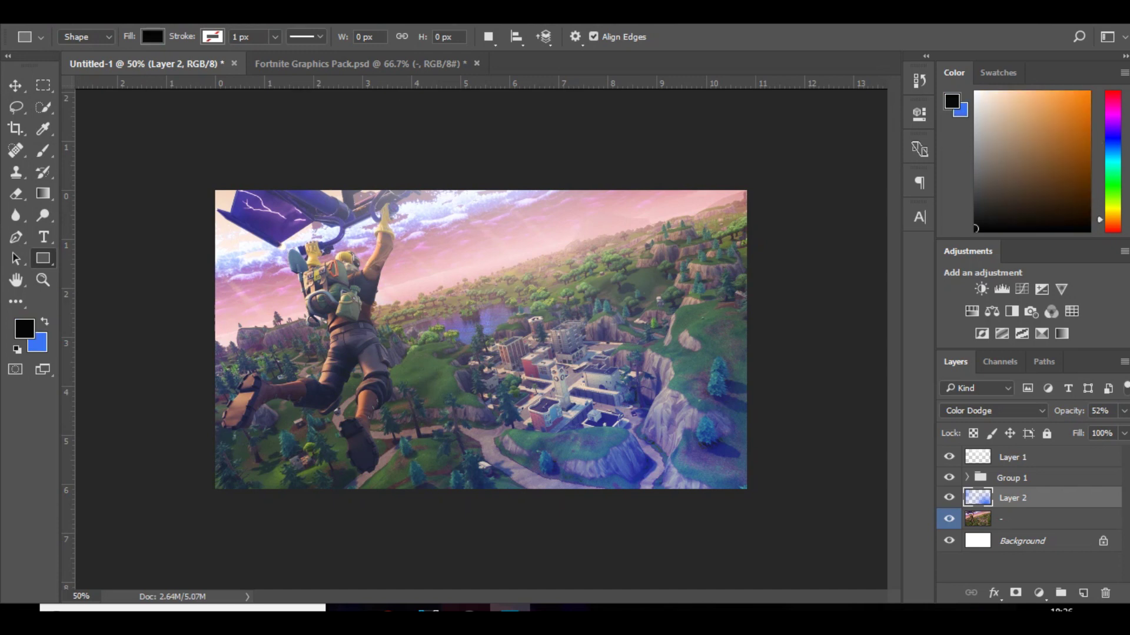
{"action": "left_click", "coordinate": [1012, 457]}
{"action": "left_click_drag", "start_coordinate": [182, 167], "coordinate": [800, 201]}
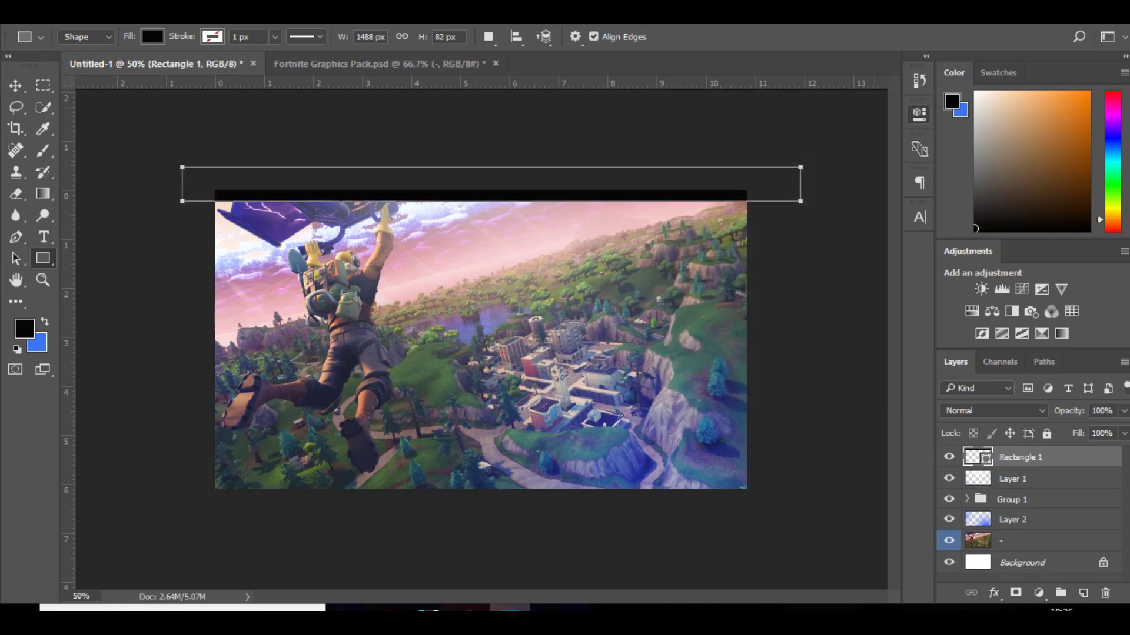
Duplicate the black top bar and position the copy along the image's bottom edge as a thin strip.
{"action": "key", "text": "v"}
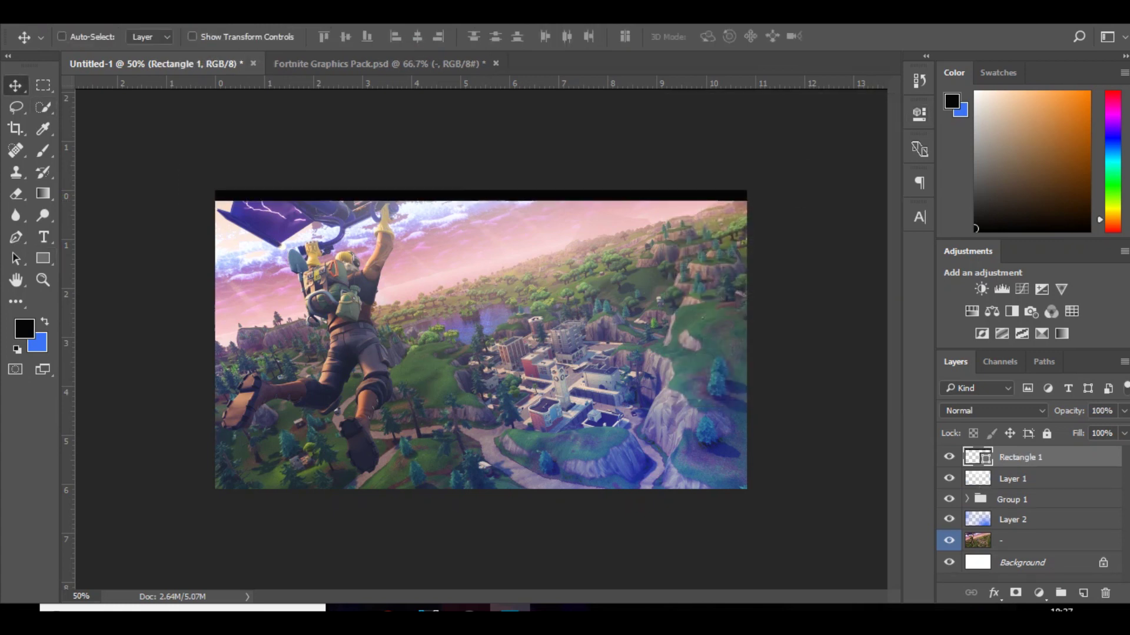
{"action": "key", "text": "ctrl+j"}
{"action": "left_click_drag", "start_coordinate": [429, 197], "coordinate": [463, 477]}
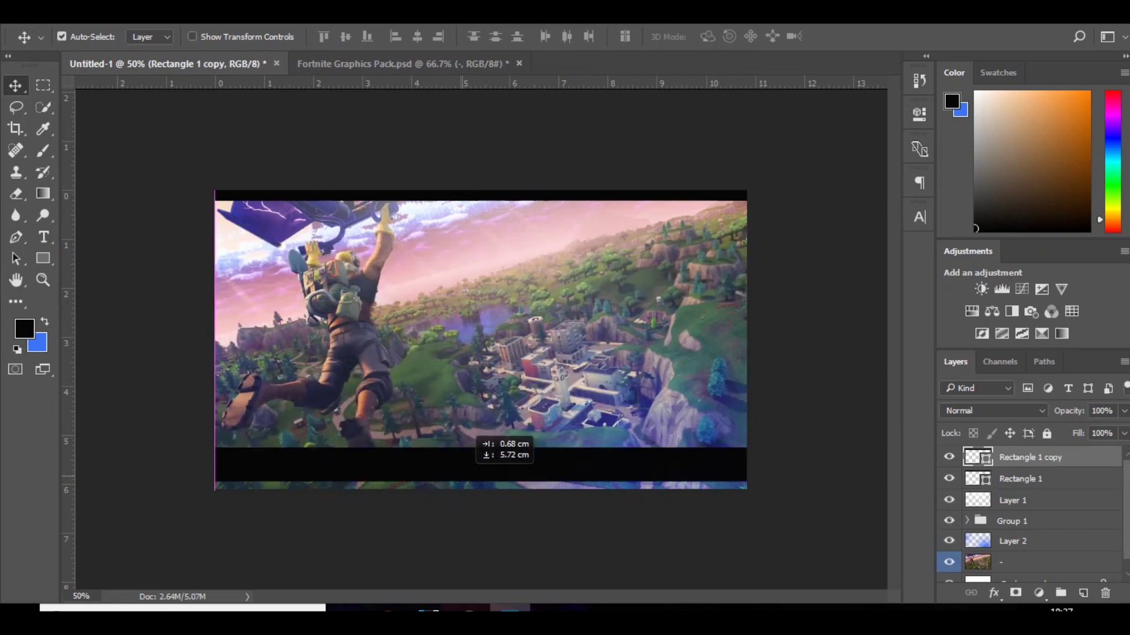
{"action": "left_click_drag", "start_coordinate": [470, 434], "coordinate": [471, 460]}
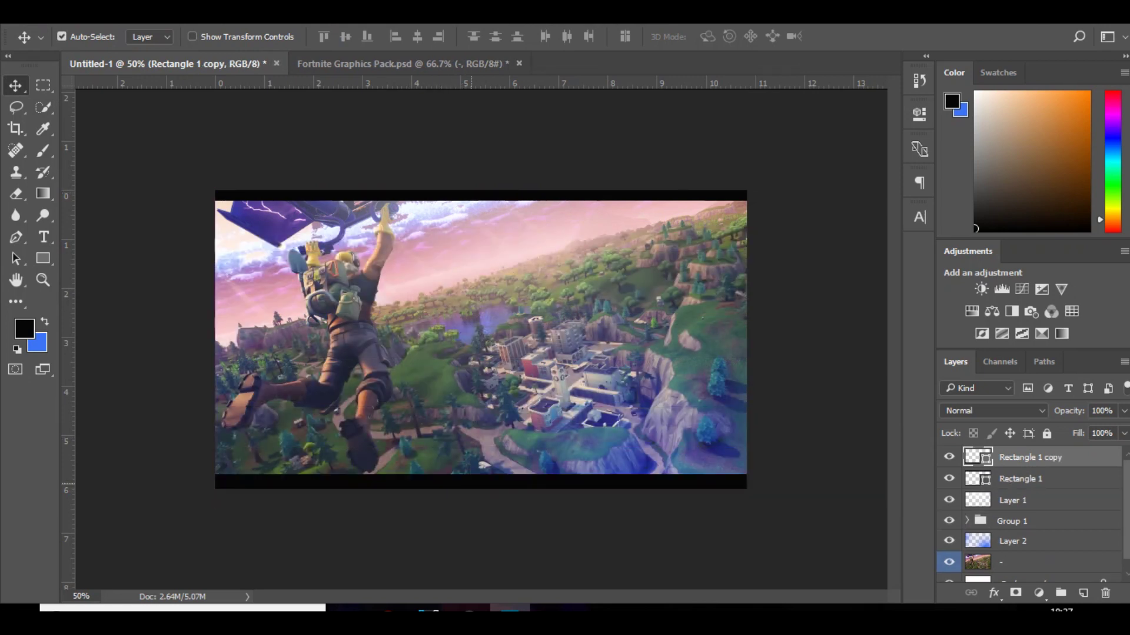
{"action": "key", "text": "Down"}
{"action": "key", "text": "Down"}
{"action": "key", "text": "Down"}
{"action": "key", "text": "Down"}
{"action": "key", "text": "Down"}
{"action": "key", "text": "Down"}
{"action": "key", "text": "Down"}
{"action": "key", "text": "Down"}
{"action": "key", "text": "Down"}
{"action": "key", "text": "Down"}
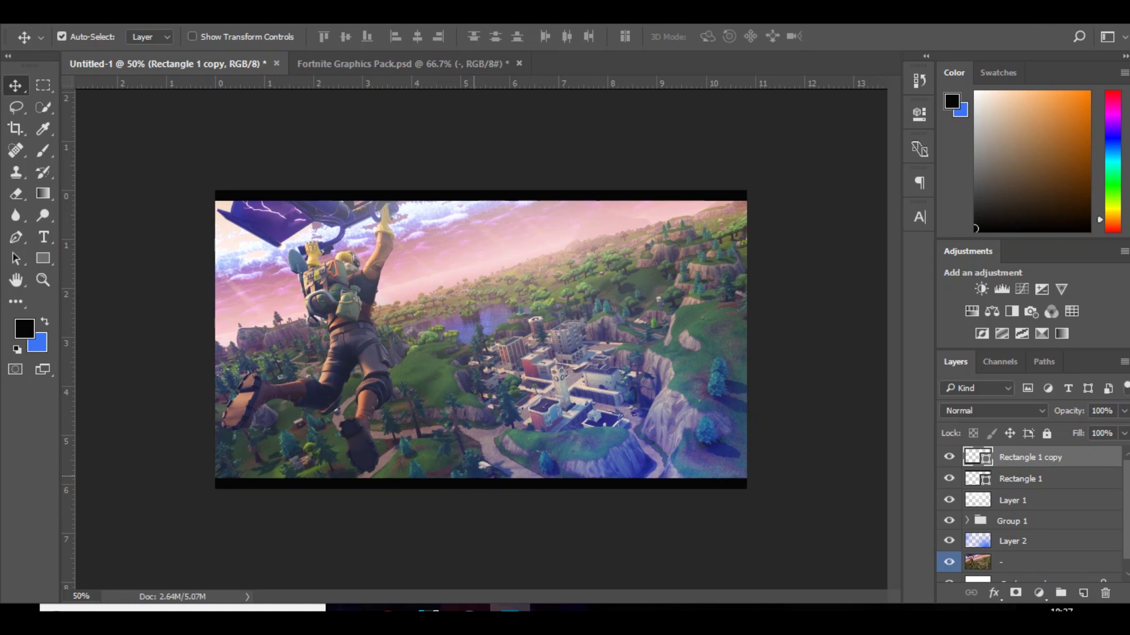
Duplicate the bottom bar, rotate the copy 90° counter-clockwise and position it along the image's right edge.
{"action": "key", "text": "ctrl+j"}
{"action": "key", "text": "ctrl+t"}
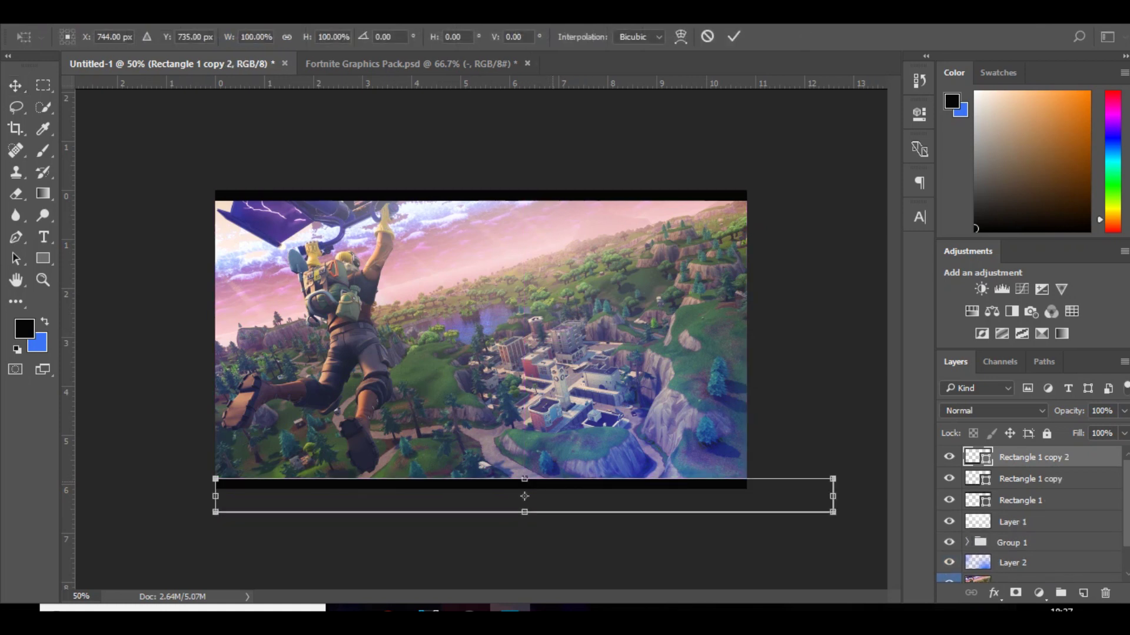
{"action": "right_click", "coordinate": [551, 202]}
{"action": "left_click", "coordinate": [648, 428]}
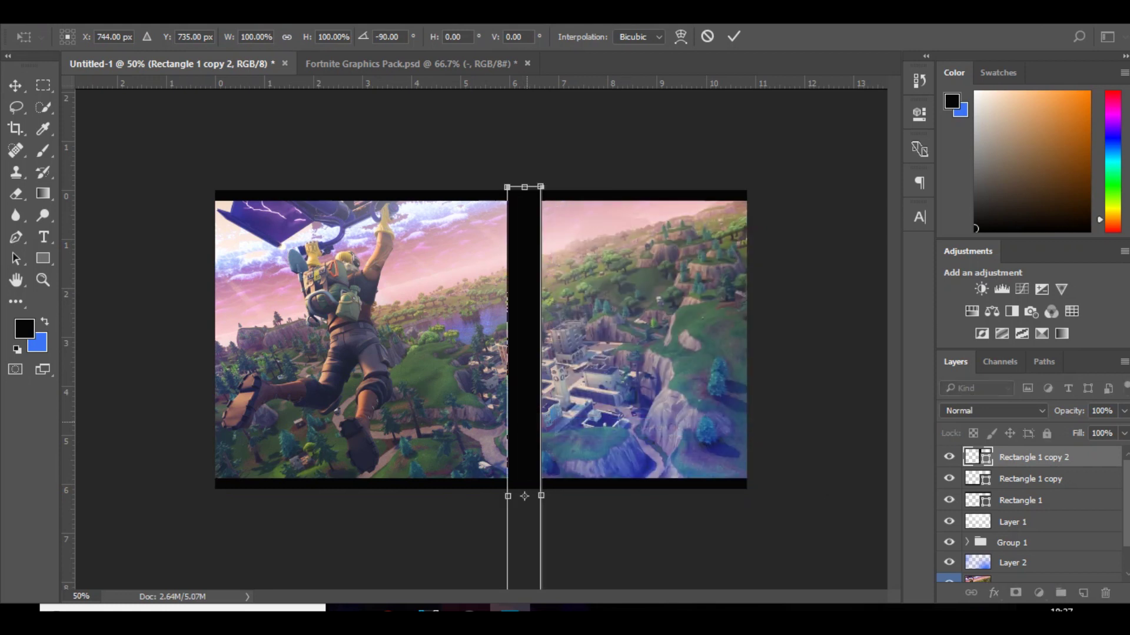
{"action": "left_click_drag", "start_coordinate": [525, 496], "coordinate": [763, 296]}
{"action": "key", "text": "Return"}
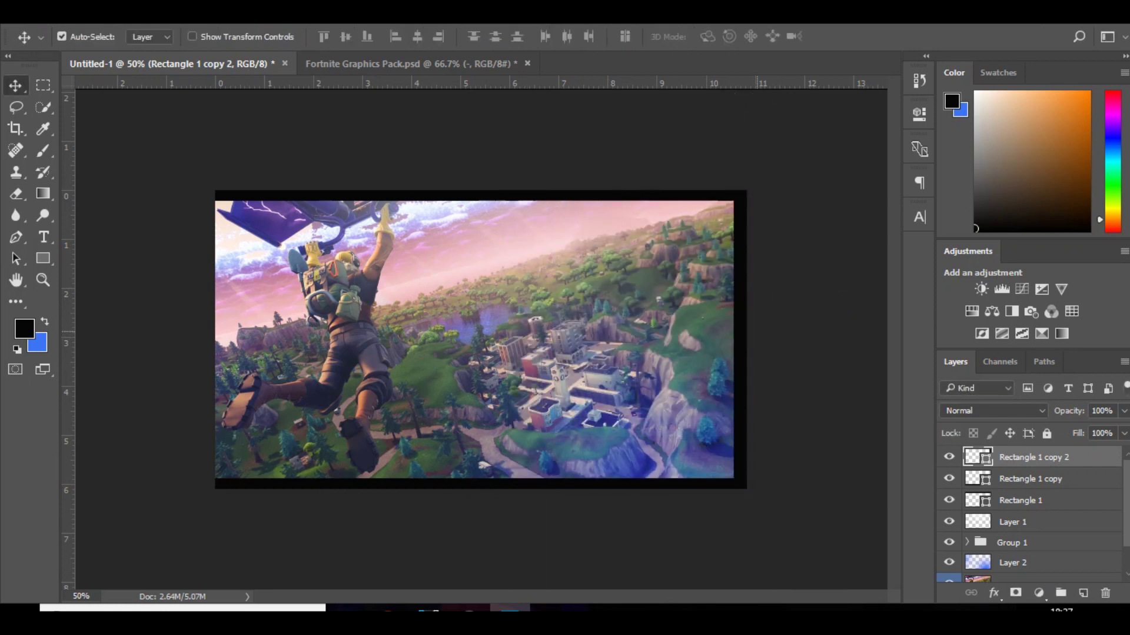
{"action": "key", "text": "Right"}
{"action": "key", "text": "Right"}
{"action": "key", "text": "Right"}
{"action": "key", "text": "Right"}
{"action": "key", "text": "Right"}
{"action": "key", "text": "Right"}
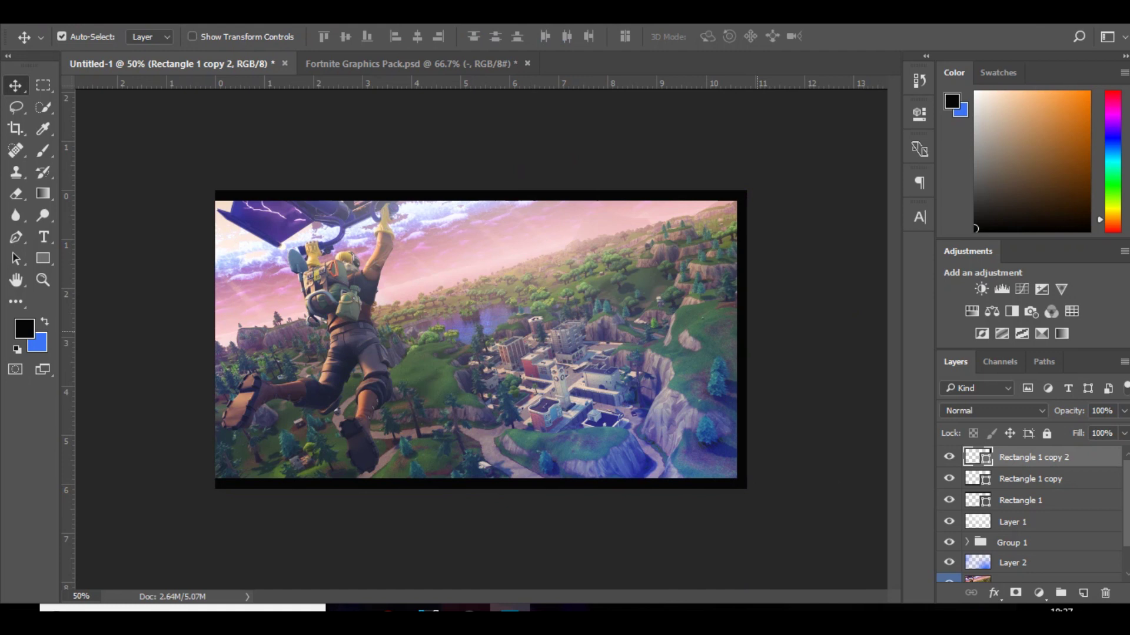
Fine-tune the border thickness by nudging the bottom bar slightly down and the right bar slightly left.
{"action": "left_click", "coordinate": [1031, 479]}
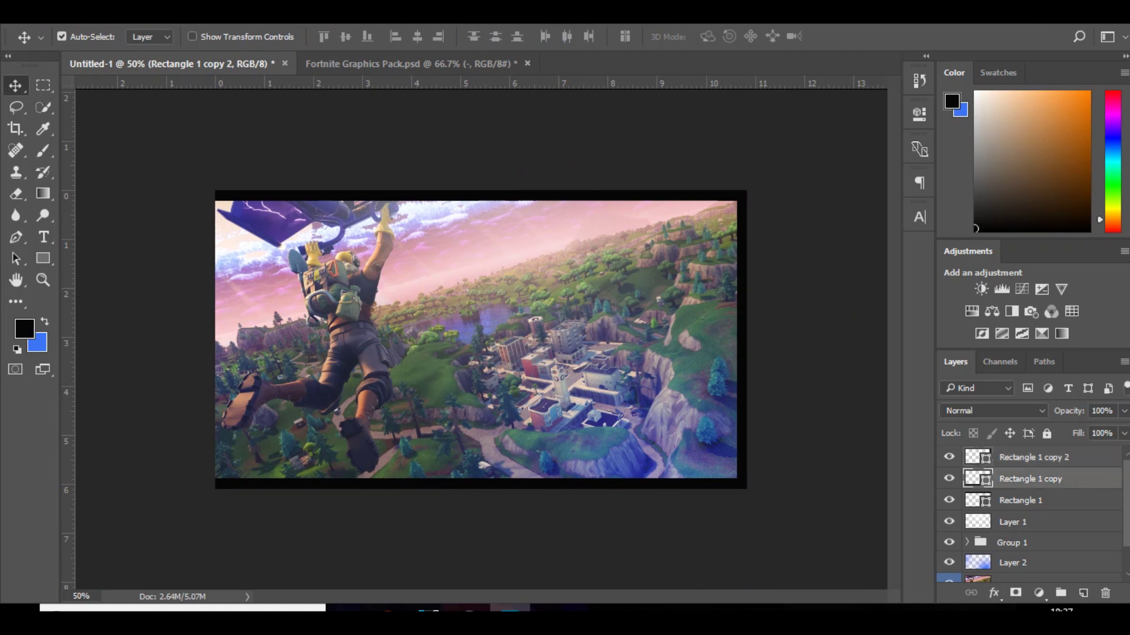
{"action": "key", "text": "Down"}
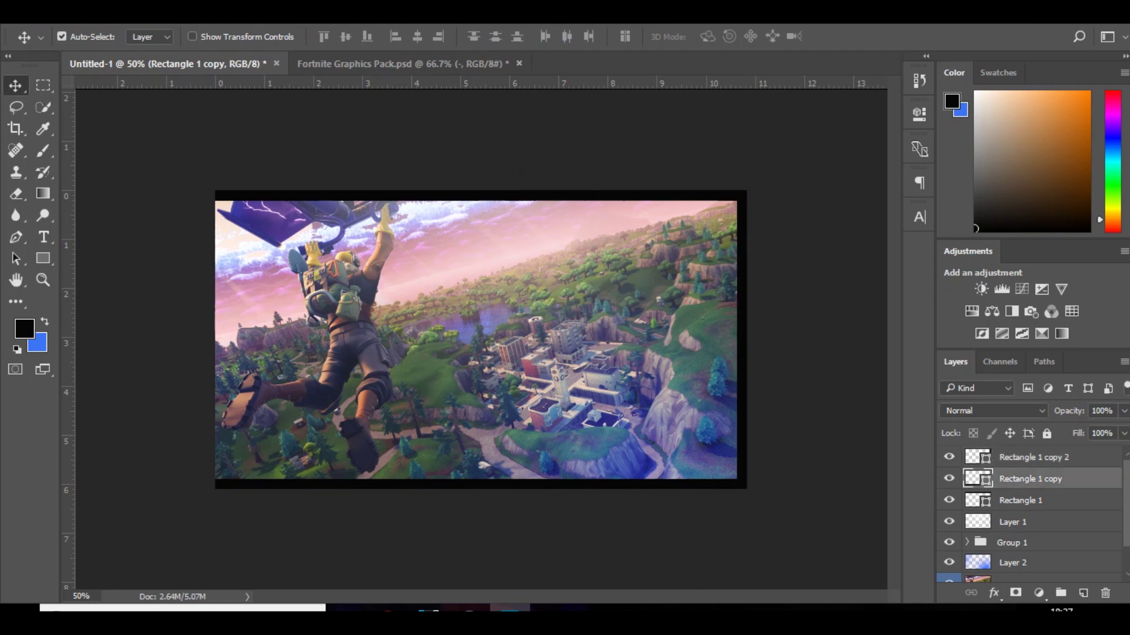
{"action": "left_click", "coordinate": [1034, 457]}
{"action": "key", "text": "Left"}
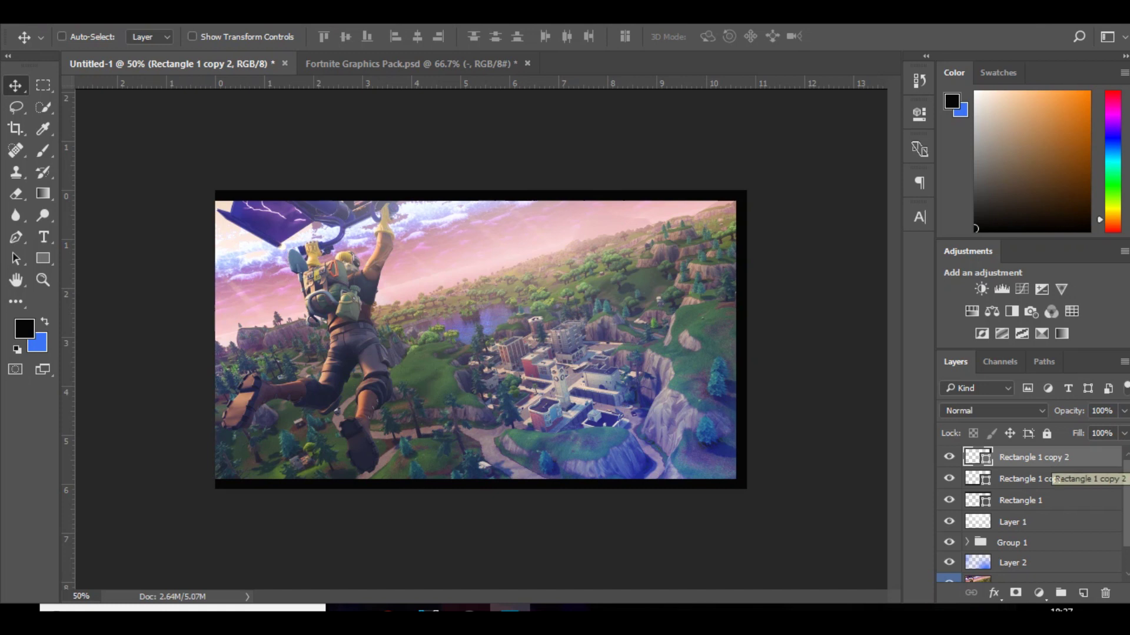
Duplicate the right bar and position the copy along the image's left edge, matching the other bars' thickness.
{"action": "key", "text": "ctrl+j"}
{"action": "key", "text": "ctrl+t"}
{"action": "left_click_drag", "start_coordinate": [747, 339], "coordinate": [227, 253]}
{"action": "key", "text": "Return"}
{"action": "key", "text": "Left"}
{"action": "key", "text": "Left"}
{"action": "key", "text": "Left"}
{"action": "key", "text": "Left"}
{"action": "key", "text": "Left"}
{"action": "key", "text": "Left"}
{"action": "key", "text": "Left"}
{"action": "key", "text": "Left"}
{"action": "key", "text": "Left"}
{"action": "key", "text": "Left"}
{"action": "key", "text": "Left"}
{"action": "key", "text": "Left"}
{"action": "key", "text": "Left"}
{"action": "key", "text": "Left"}
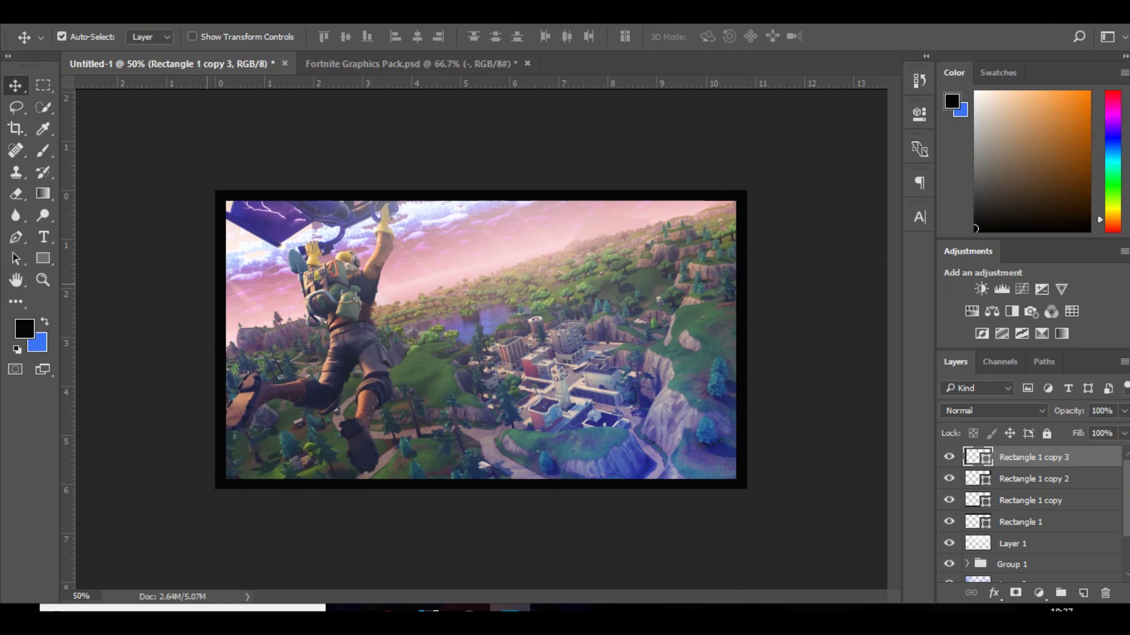
Group the four black border bars and set the group's blend mode to Overlay.
{"action": "left_click", "coordinate": [1021, 522], "text": "shift"}
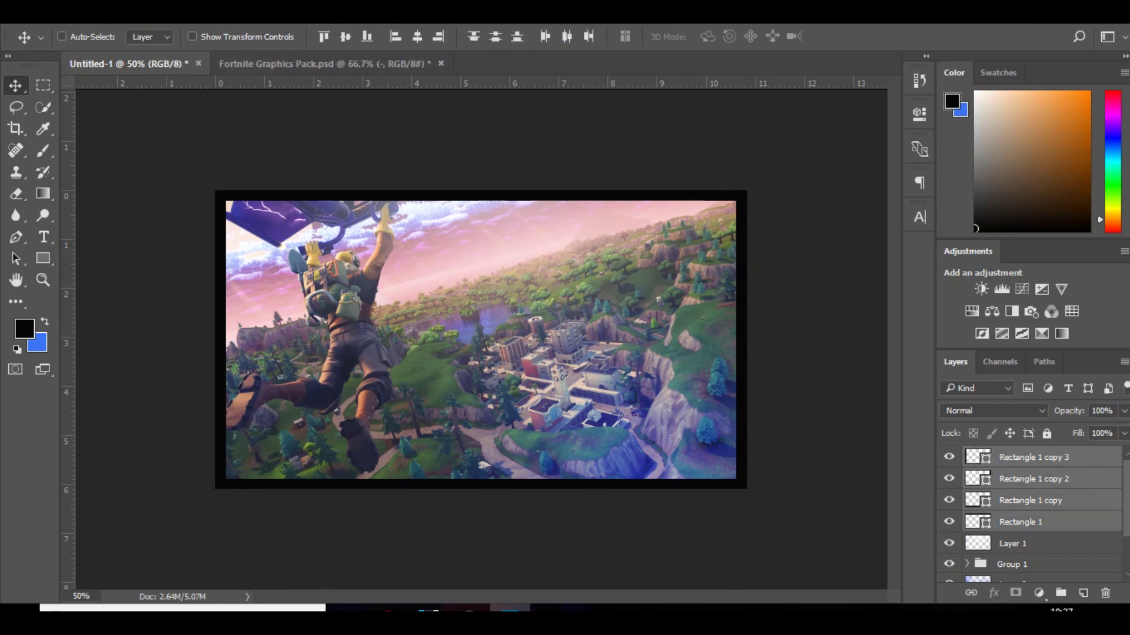
{"action": "key", "text": "ctrl+g"}
{"action": "left_click", "coordinate": [995, 411]}
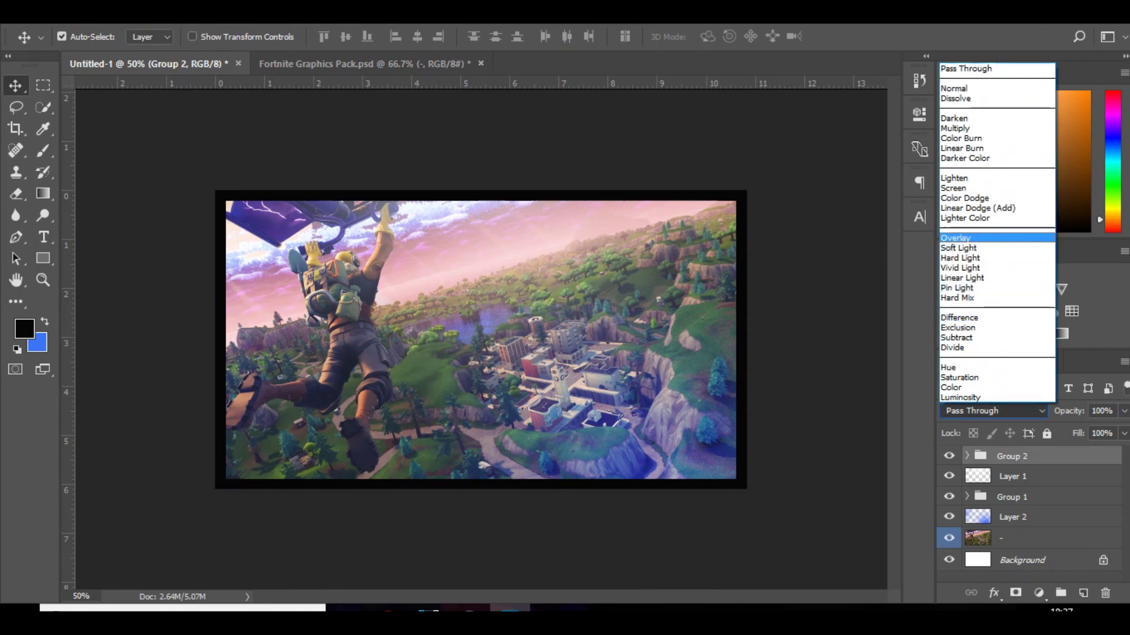
{"action": "left_click", "coordinate": [955, 238]}
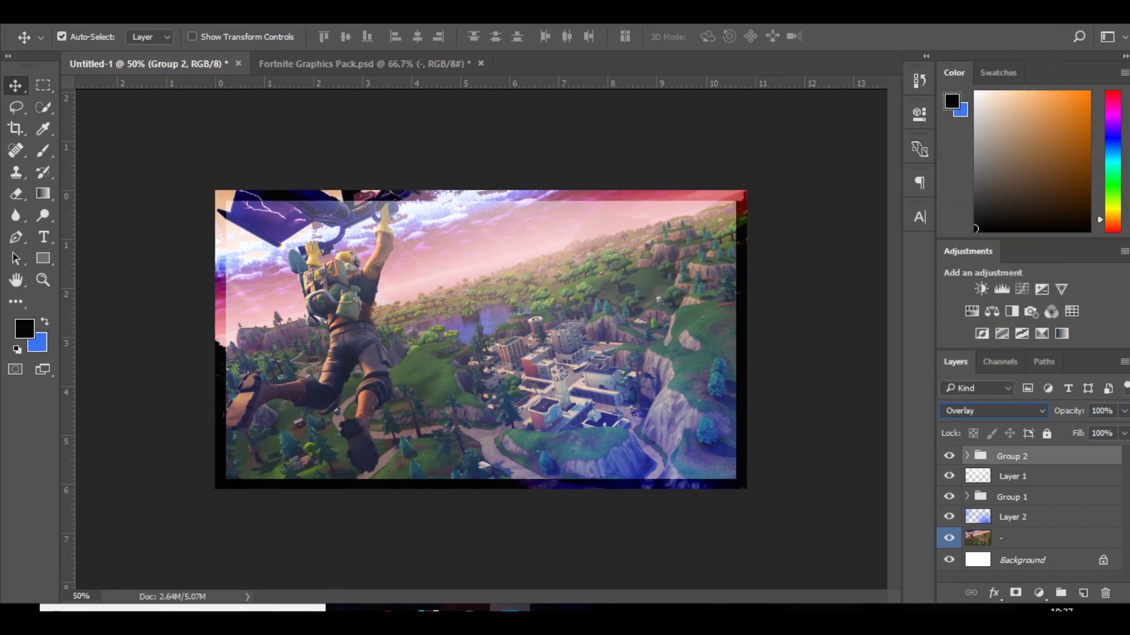
Inside the border group, set the left bar's blend mode to Overlay.
{"action": "left_click", "coordinate": [967, 456]}
{"action": "left_click", "coordinate": [1047, 477]}
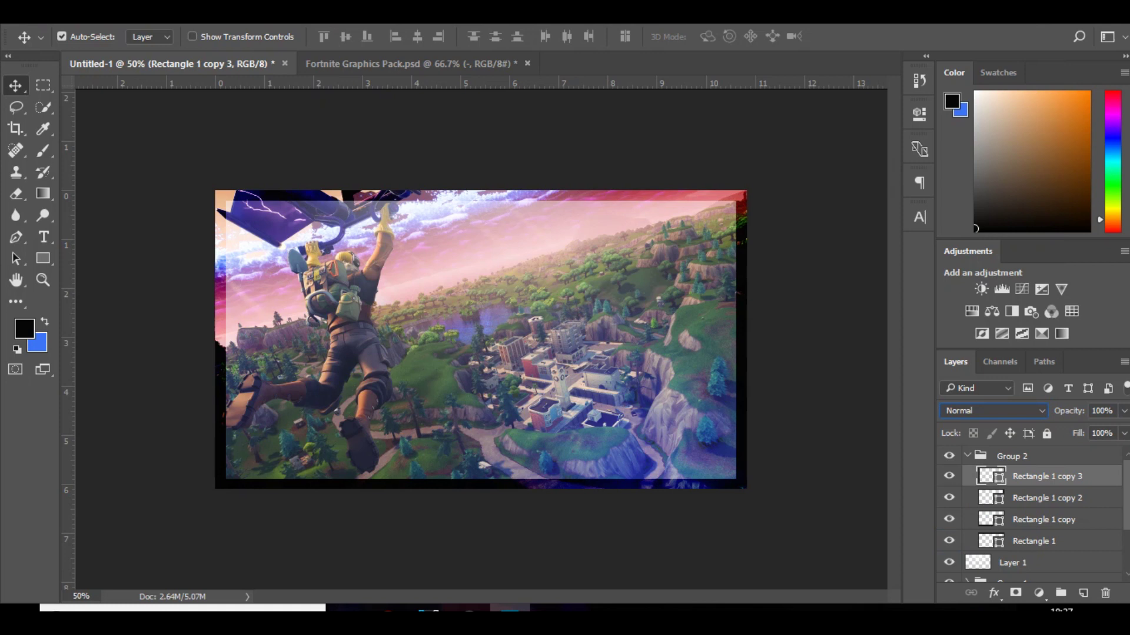
{"action": "key", "text": "Down"}
{"action": "key", "text": "Down"}
{"action": "key", "text": "Down"}
{"action": "key", "text": "Down"}
{"action": "key", "text": "Down"}
{"action": "left_click", "coordinate": [995, 411]}
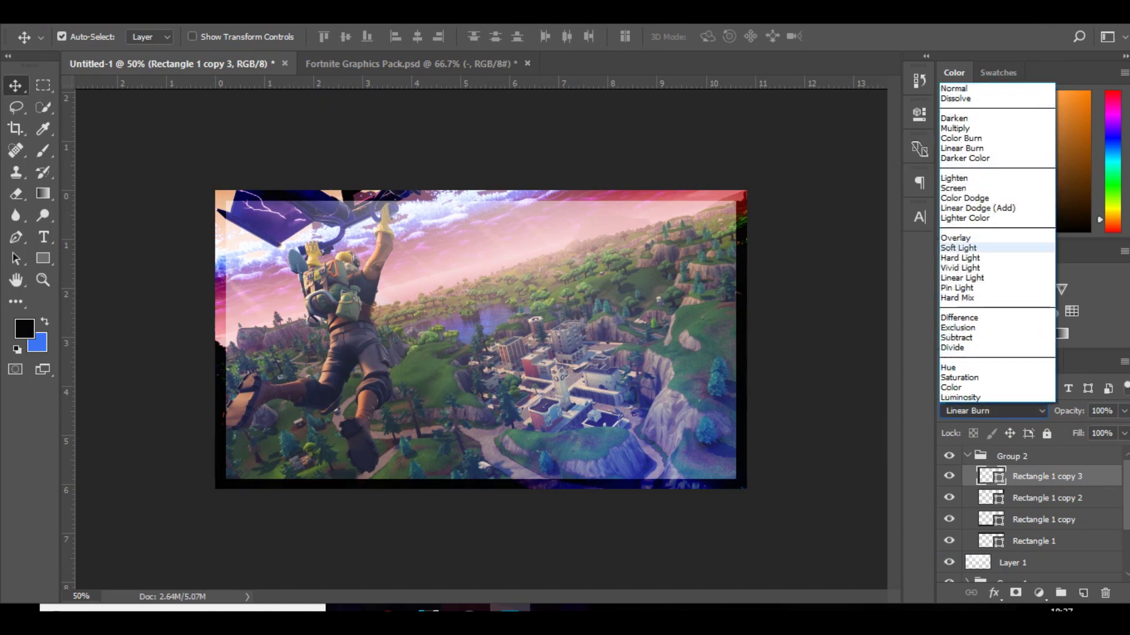
{"action": "left_click", "coordinate": [977, 237]}
Nudge the left border bar outward to make the left side of the frame thinner.
{"action": "left_click", "coordinate": [43, 86]}
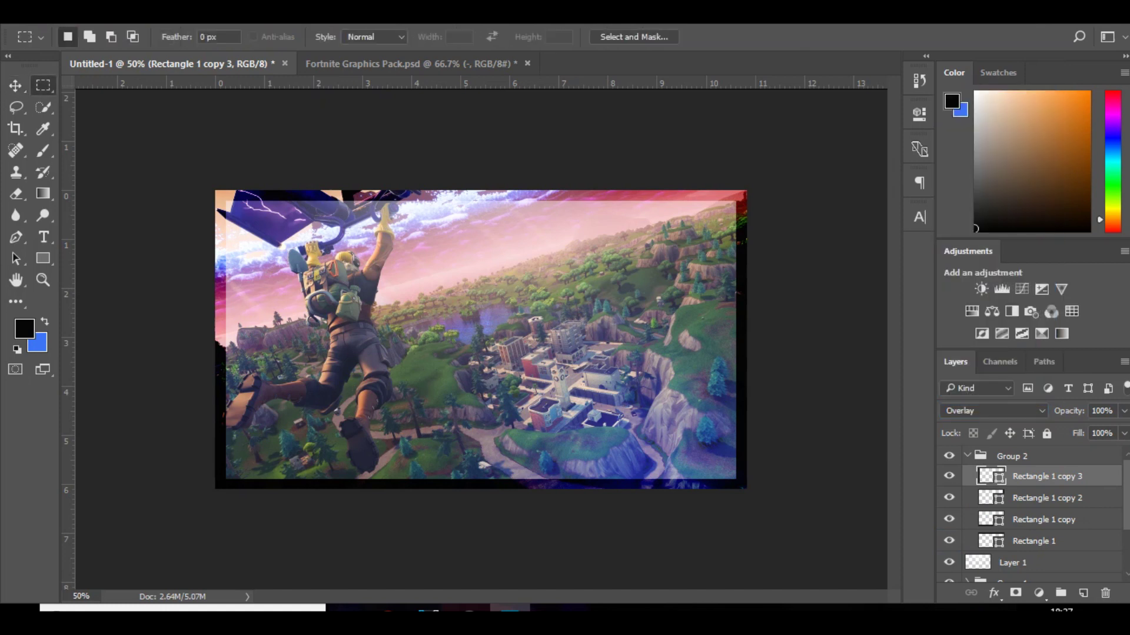
{"action": "left_click", "coordinate": [15, 86]}
{"action": "key", "text": "Left"}
{"action": "key", "text": "Left"}
{"action": "key", "text": "Left"}
{"action": "key", "text": "Left"}
{"action": "key", "text": "Left"}
{"action": "key", "text": "Left"}
{"action": "key", "text": "Left"}
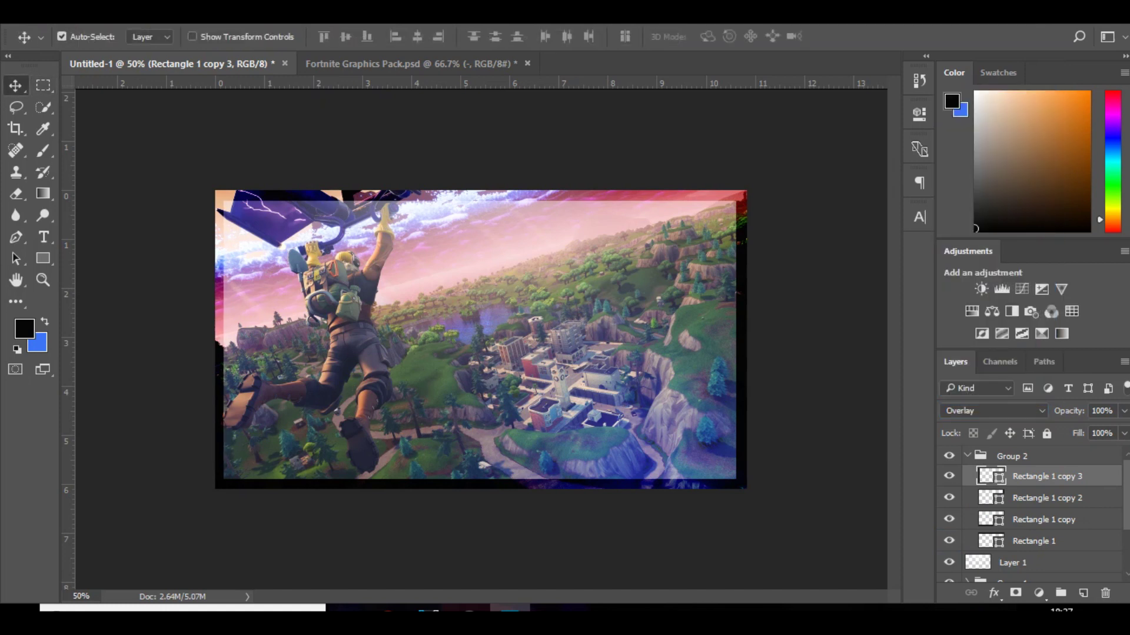
Nudge the right border bar outward to make the right side of the frame thinner.
{"action": "left_click", "coordinate": [1047, 498]}
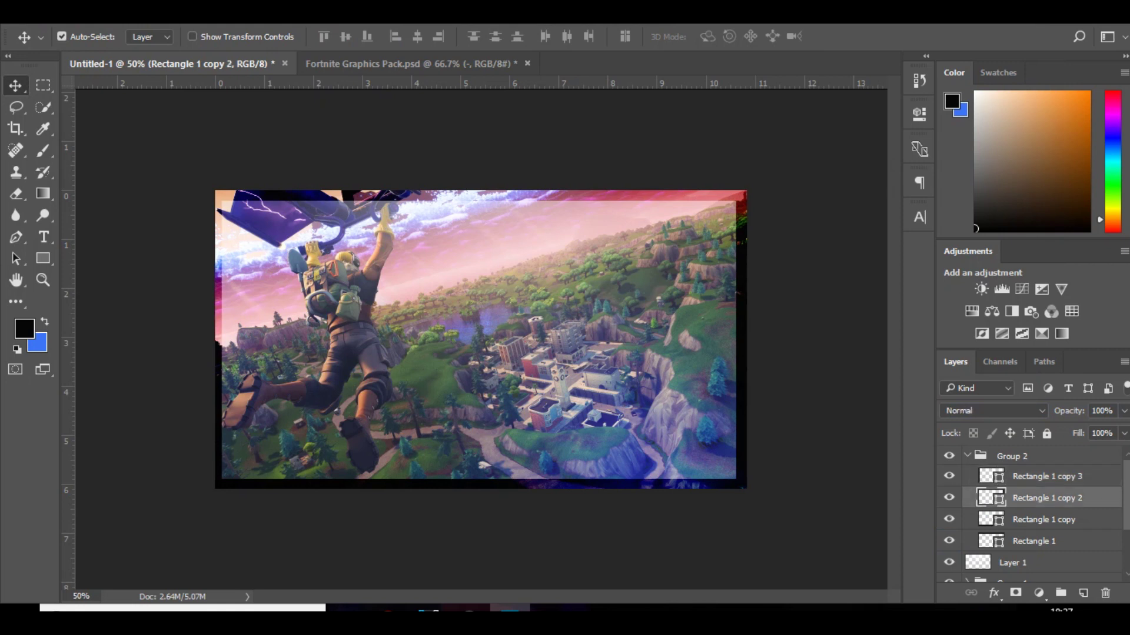
{"action": "key", "text": "Right"}
{"action": "key", "text": "Right"}
{"action": "key", "text": "Right"}
{"action": "key", "text": "Right"}
{"action": "key", "text": "Right"}
{"action": "key", "text": "Right"}
{"action": "key", "text": "Right"}
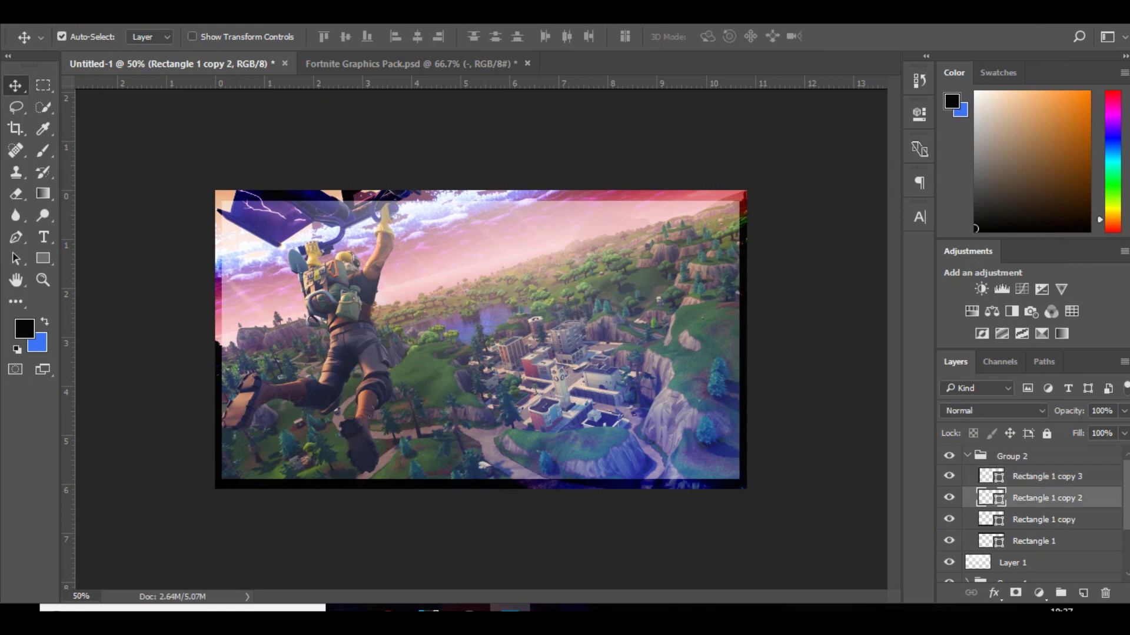
Nudge the bottom border bar downward to make the lower side of the frame thinner.
{"action": "left_click", "coordinate": [1044, 520]}
{"action": "key", "text": "Down"}
{"action": "key", "text": "Down"}
{"action": "key", "text": "Down"}
{"action": "key", "text": "Down"}
{"action": "key", "text": "Down"}
{"action": "key", "text": "Down"}
{"action": "key", "text": "Down"}
{"action": "key", "text": "Down"}
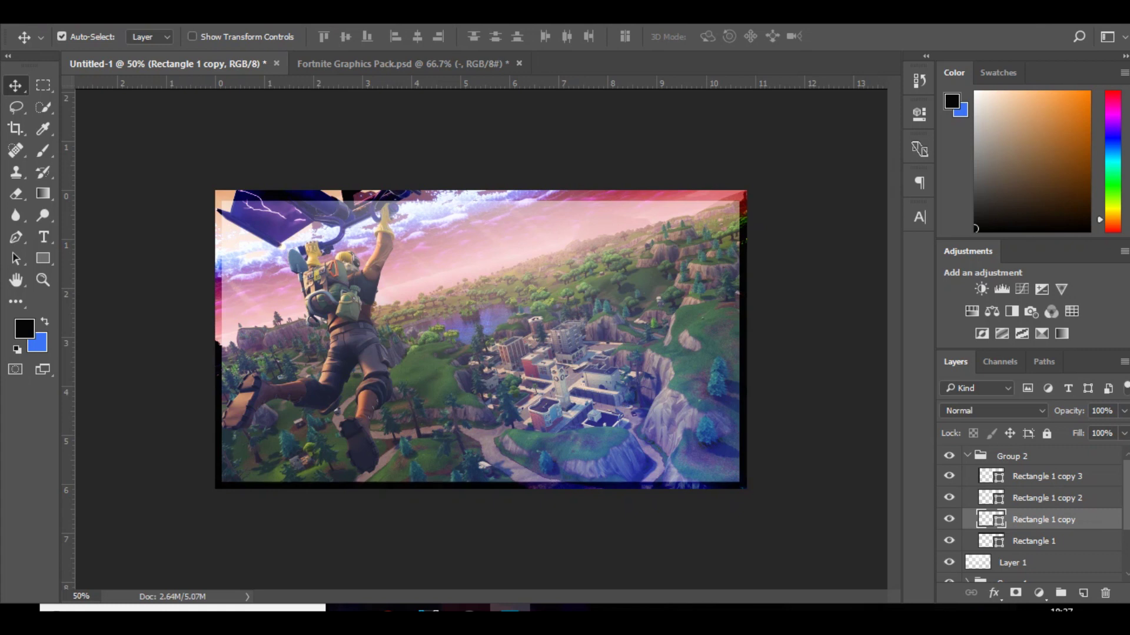
Nudge the top border bar upward to thin the upper side of the frame, and collapse the border group.
{"action": "left_click", "coordinate": [1035, 541]}
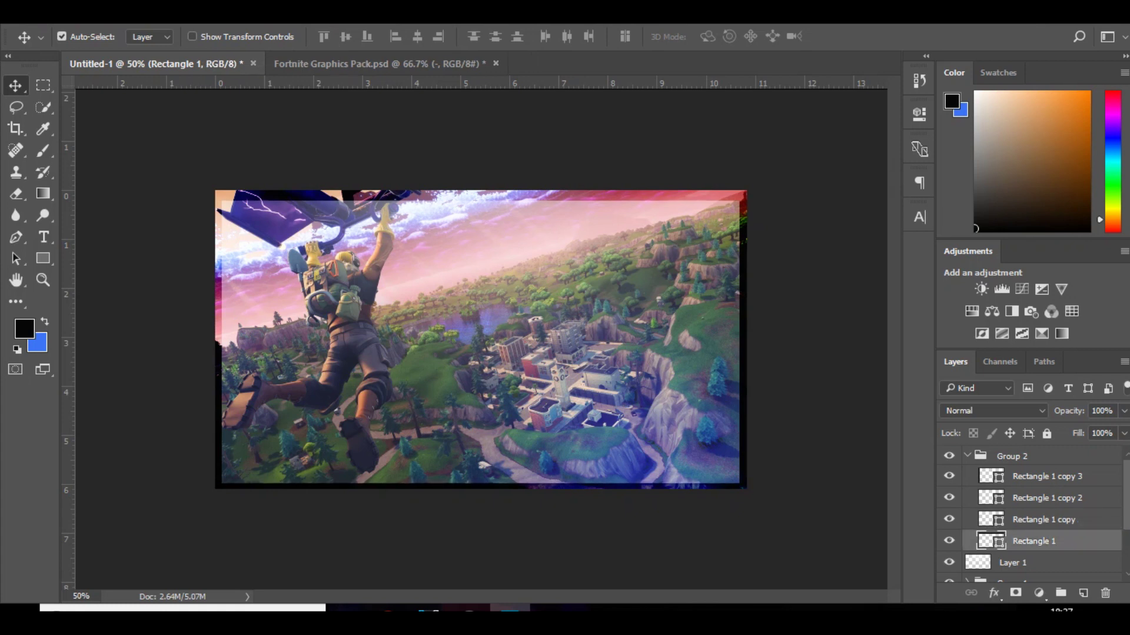
{"action": "key", "text": "Up"}
{"action": "key", "text": "Up"}
{"action": "key", "text": "Up"}
{"action": "key", "text": "Up"}
{"action": "key", "text": "Up"}
{"action": "key", "text": "Up"}
{"action": "key", "text": "Up"}
{"action": "key", "text": "Up"}
{"action": "key", "text": "Up"}
{"action": "key", "text": "Up"}
{"action": "key", "text": "Up"}
{"action": "key", "text": "Up"}
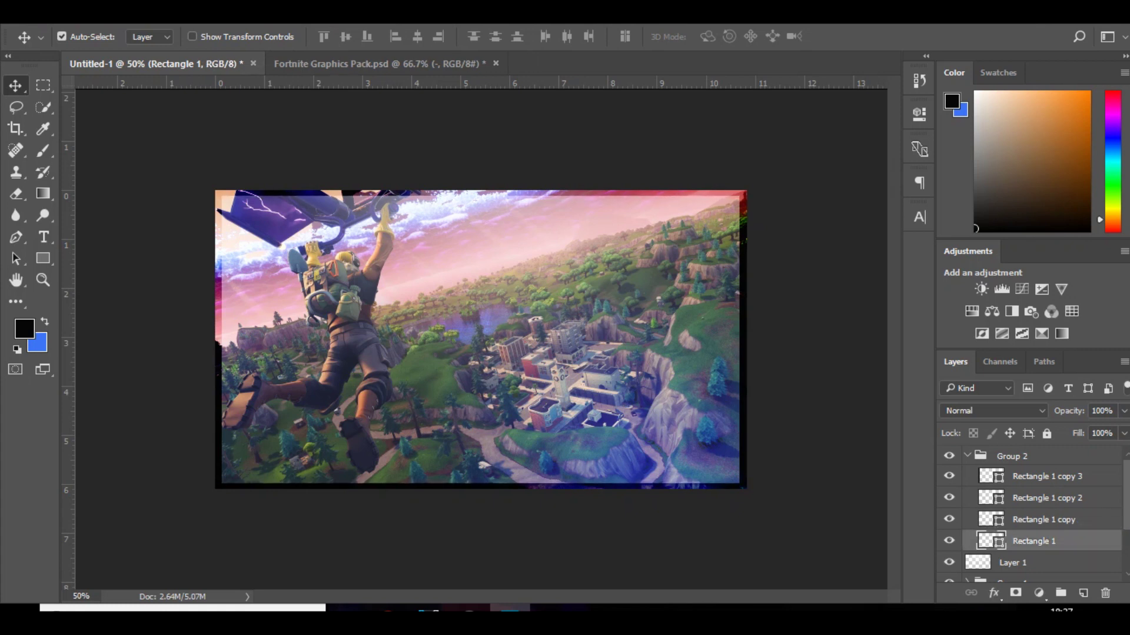
{"action": "left_click", "coordinate": [966, 456]}
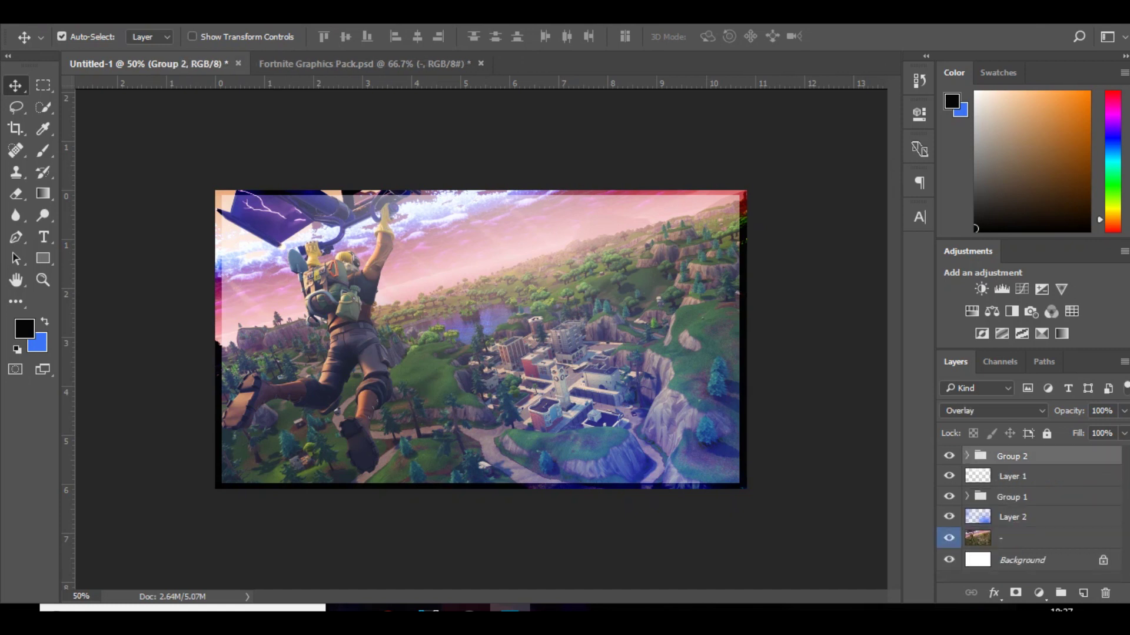
Lower the opacity of the border group (Group 2) to 75%.
{"action": "left_click", "coordinate": [1014, 477]}
{"action": "left_click", "coordinate": [1013, 456]}
{"action": "left_click", "coordinate": [1124, 411]}
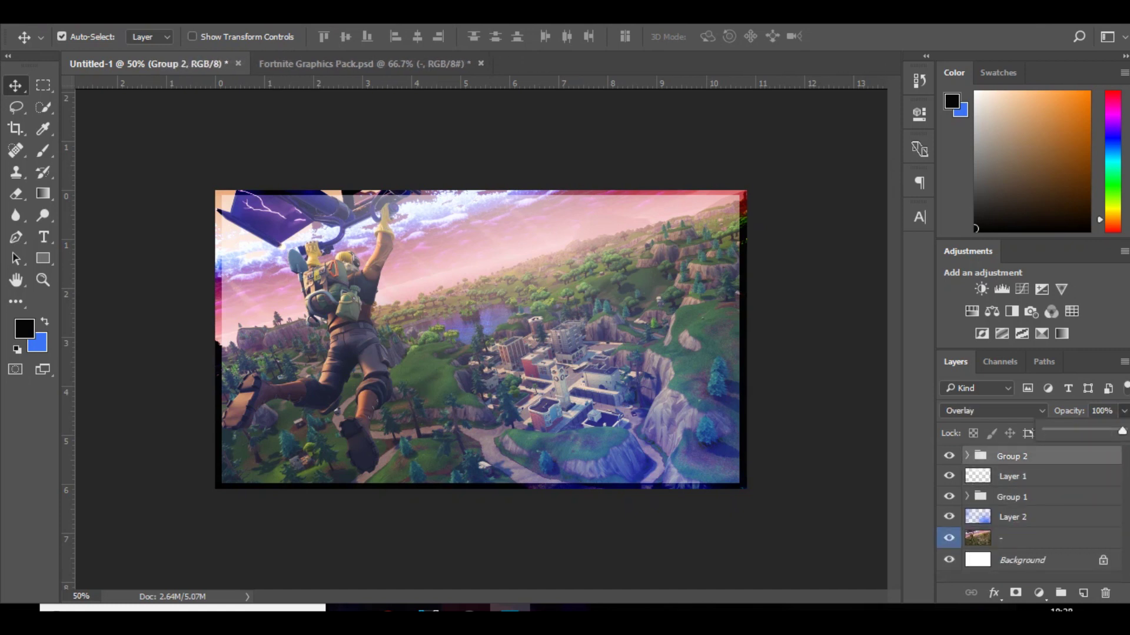
{"action": "mouse_move", "coordinate": [1124, 431]}
{"action": "left_mouse_down"}
{"action": "mouse_move", "coordinate": [1089, 431]}
{"action": "mouse_move", "coordinate": [1103, 432]}
{"action": "left_mouse_up"}
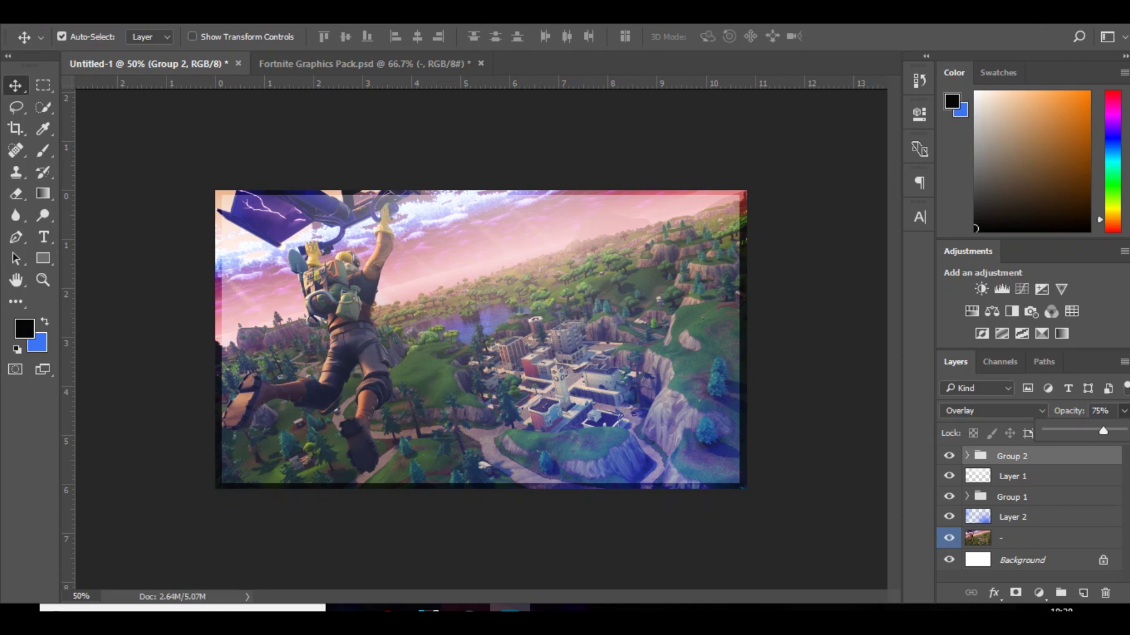
Move the border group beneath Group 1 in the layer stack, comparing the image with and without the reorder.
{"action": "left_click_drag", "start_coordinate": [1013, 457], "coordinate": [1013, 507]}
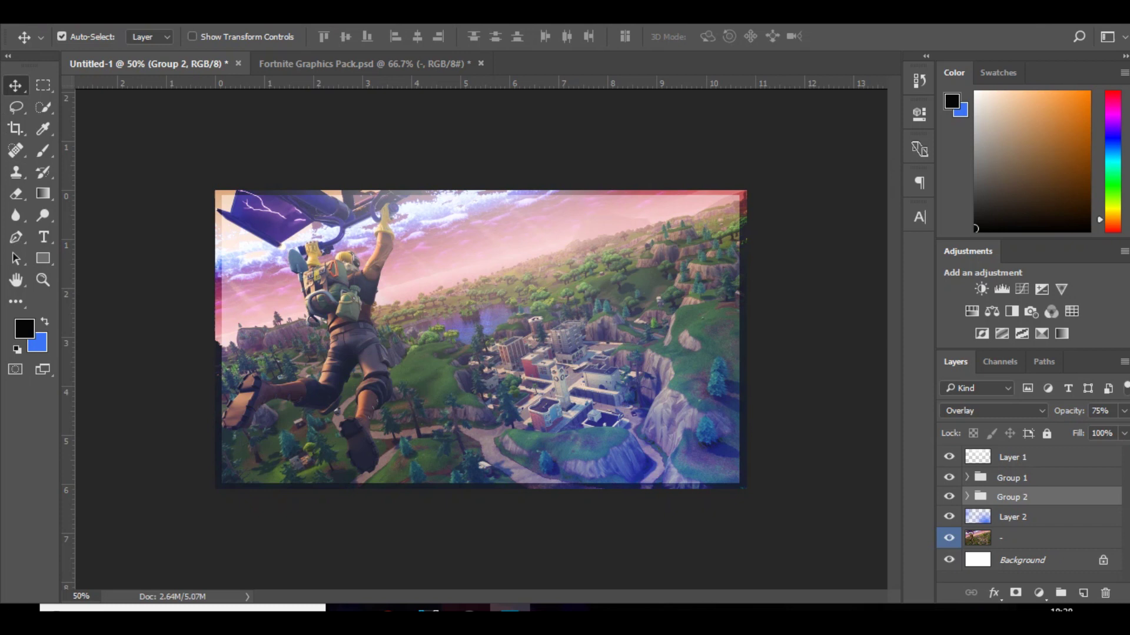
{"action": "key", "text": "ctrl+z"}
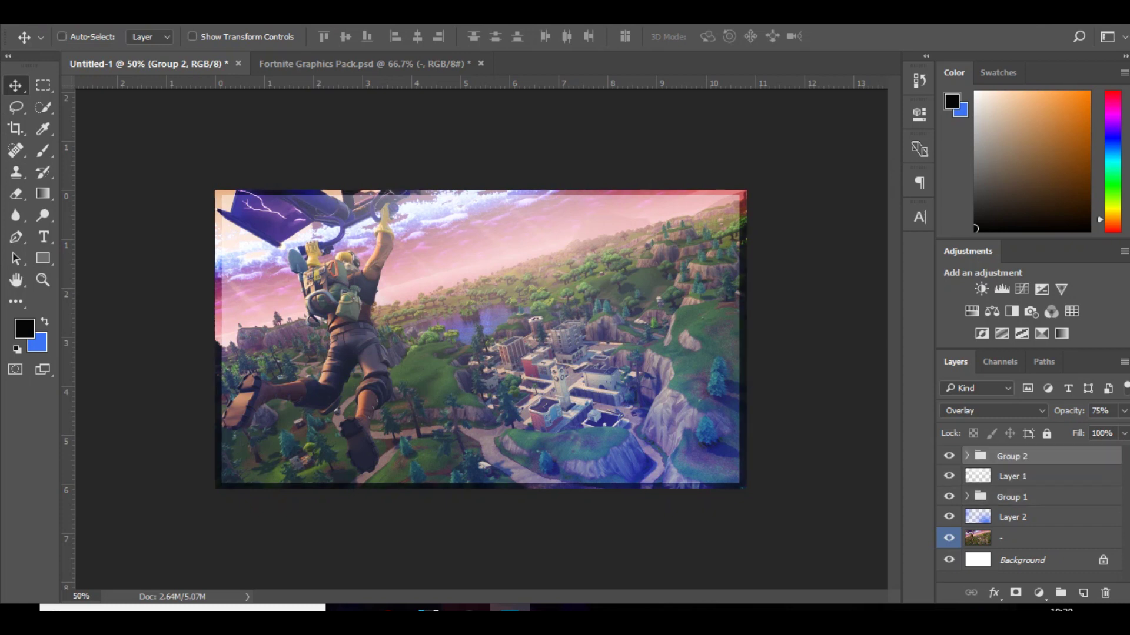
{"action": "key", "text": "ctrl+z"}
{"action": "left_click", "coordinate": [61, 37]}
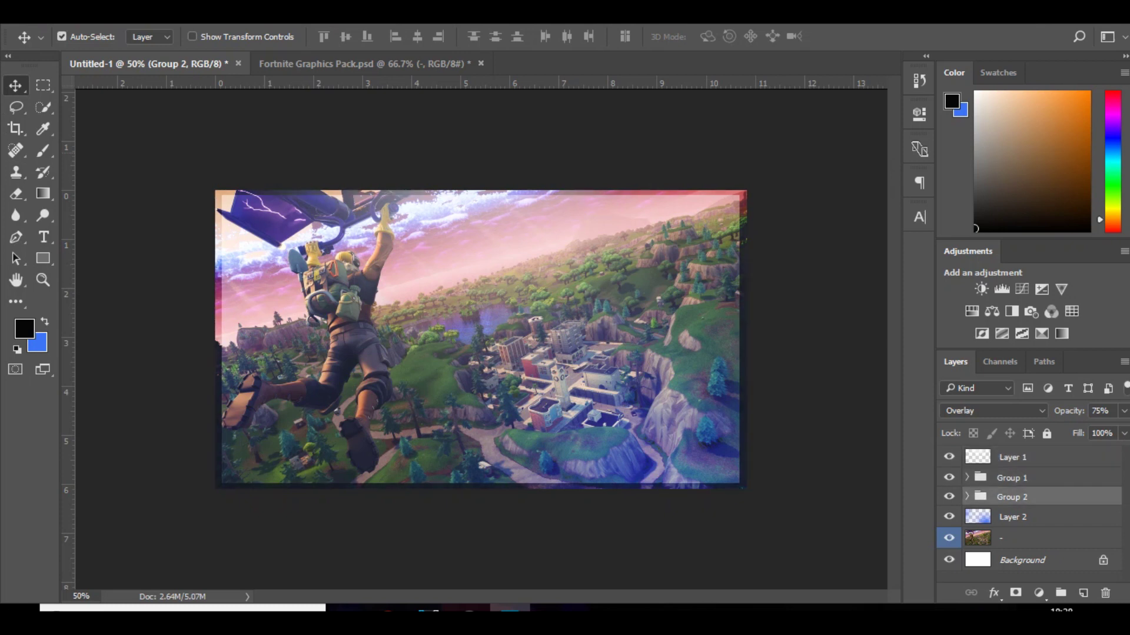
In Fortnite Graphics Pack.psd, hide the wallpaper layer, collapse the Wallpapers group, and show and expand the PNG's group.
{"action": "left_click", "coordinate": [365, 63]}
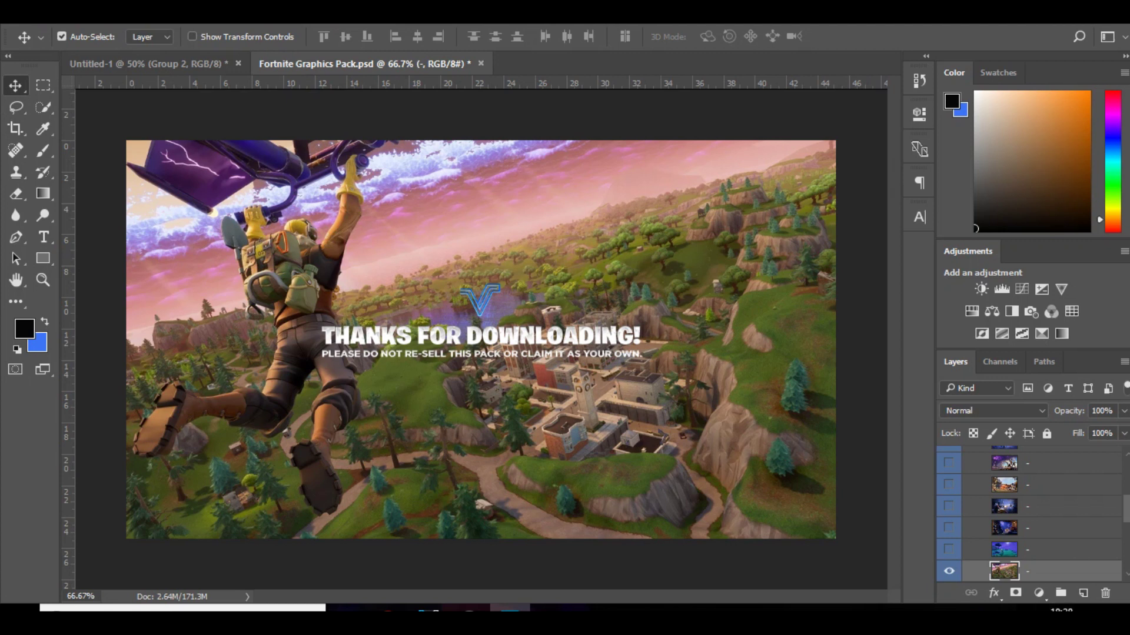
{"action": "left_click", "coordinate": [948, 571]}
{"action": "scroll", "coordinate": [1029, 515], "scroll_direction": "up", "scroll_amount": 5}
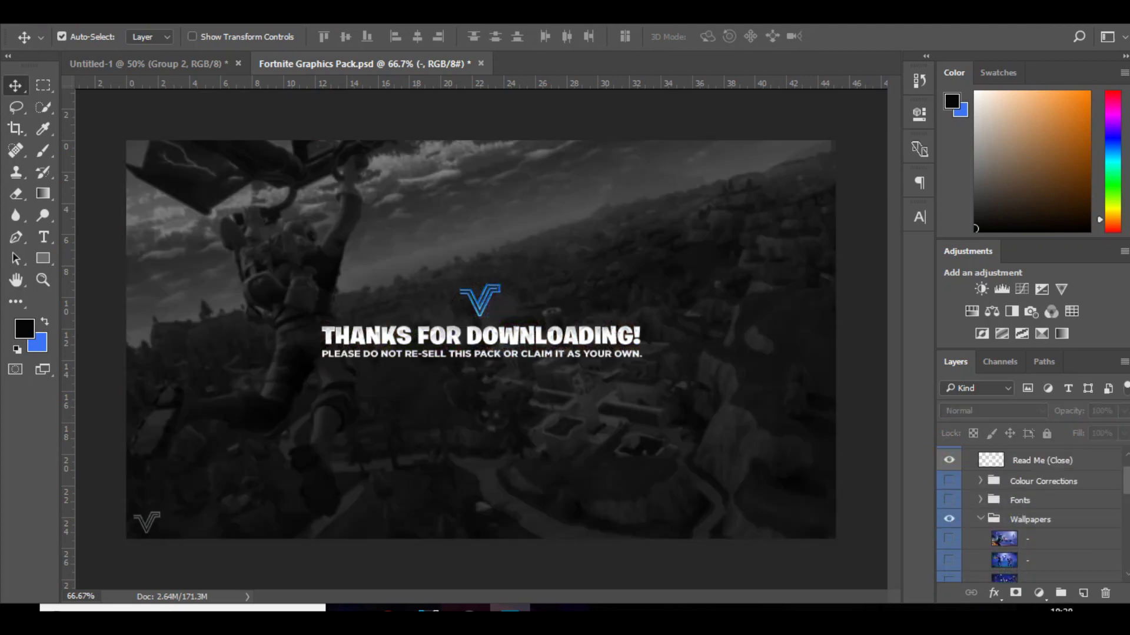
{"action": "left_click", "coordinate": [980, 519]}
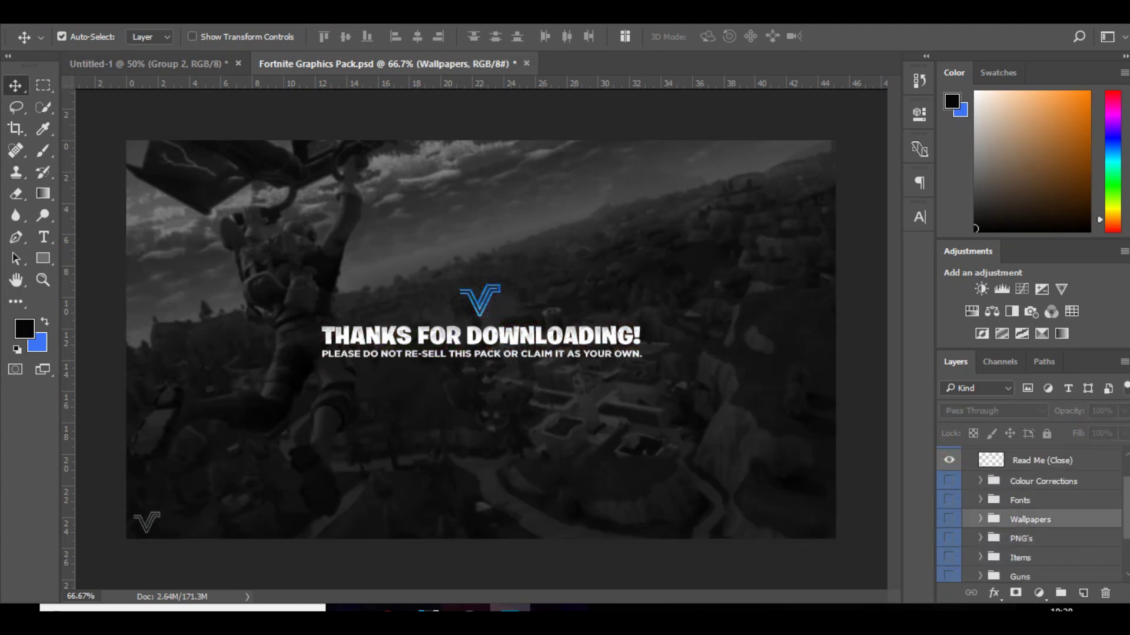
{"action": "left_click", "coordinate": [949, 539]}
{"action": "left_click", "coordinate": [981, 539]}
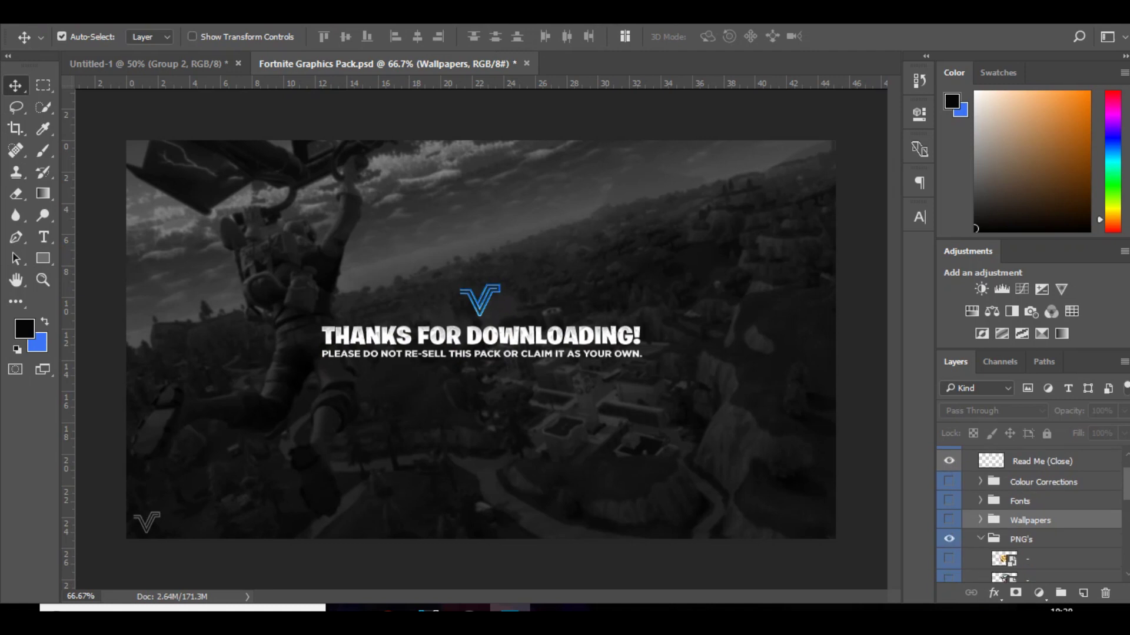
Preview individual image layers in the PNG's group, hiding each one again after viewing it.
{"action": "scroll", "coordinate": [1029, 515], "scroll_direction": "down", "scroll_amount": 4}
{"action": "left_click", "coordinate": [949, 552]}
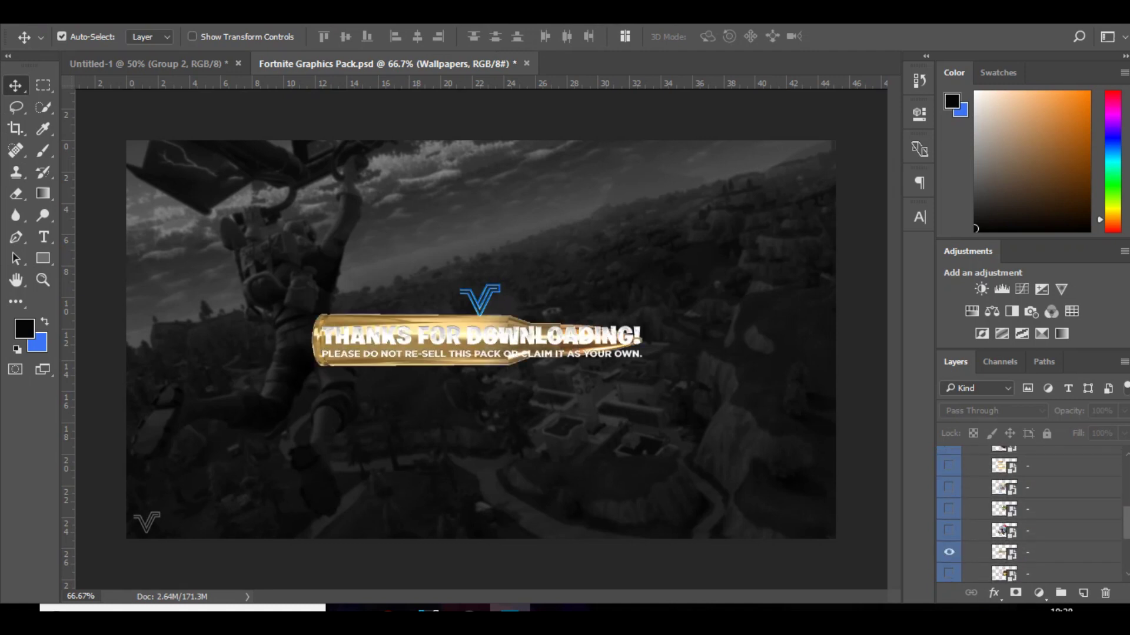
{"action": "left_click", "coordinate": [949, 552]}
{"action": "left_click", "coordinate": [949, 574]}
{"action": "left_click", "coordinate": [948, 573]}
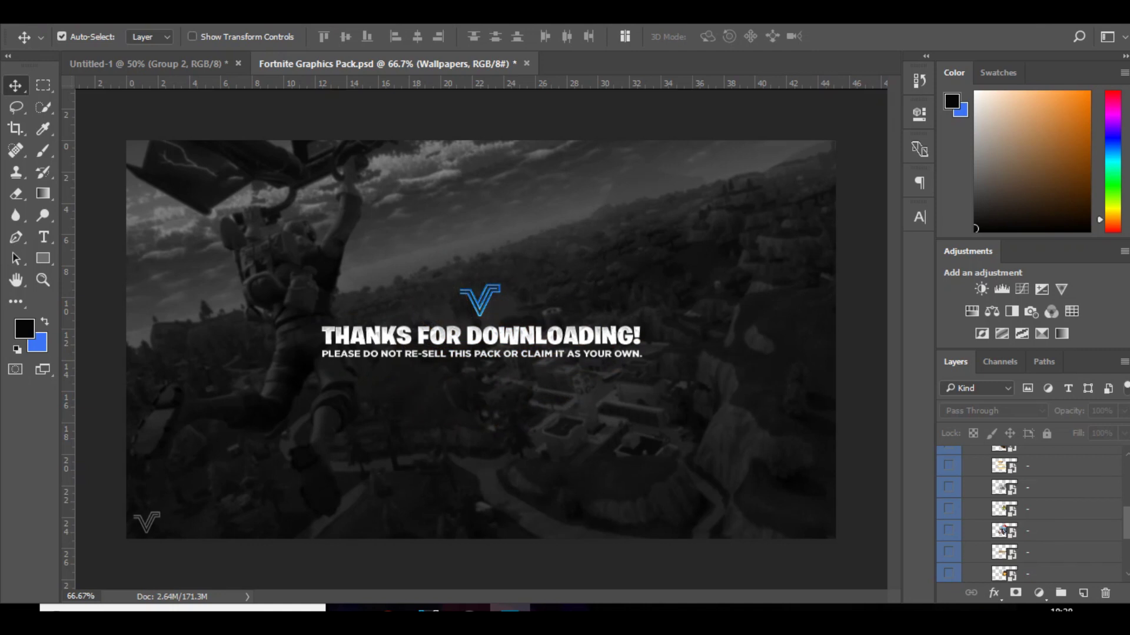
{"action": "scroll", "coordinate": [1030, 515], "scroll_direction": "down", "scroll_amount": 1}
Show the Fortnite Battle Royale logo layer and copy it into the lower-right area of the Untitled-1 document.
{"action": "left_click", "coordinate": [948, 495]}
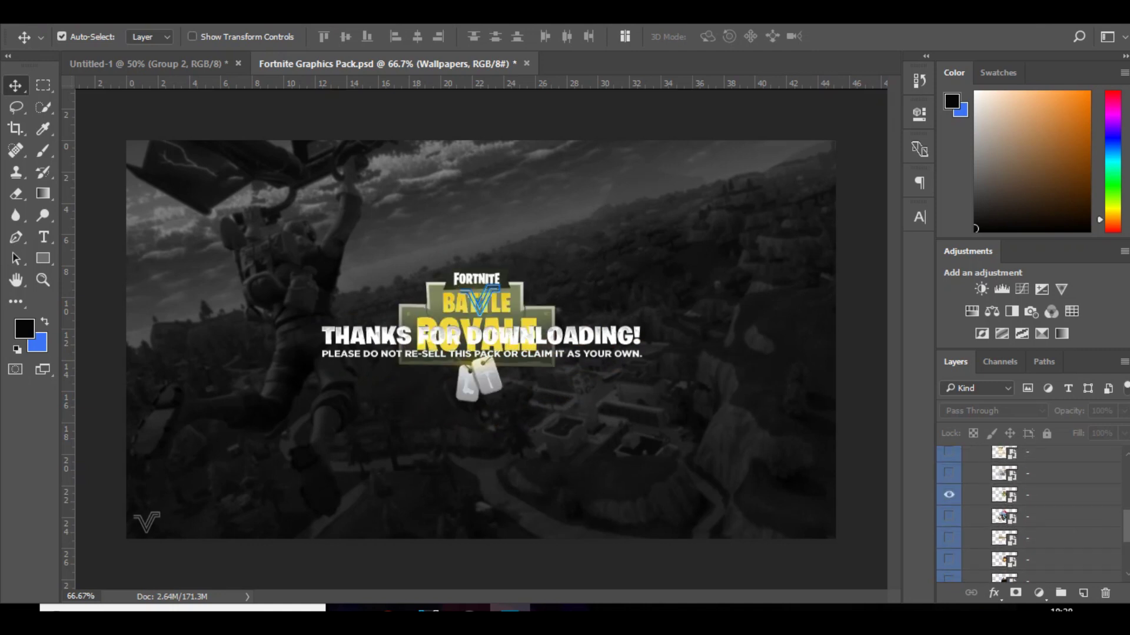
{"action": "left_click", "coordinate": [949, 495]}
{"action": "left_click", "coordinate": [948, 495]}
{"action": "left_click", "coordinate": [1042, 495]}
{"action": "left_click_drag", "start_coordinate": [448, 289], "coordinate": [288, 150]}
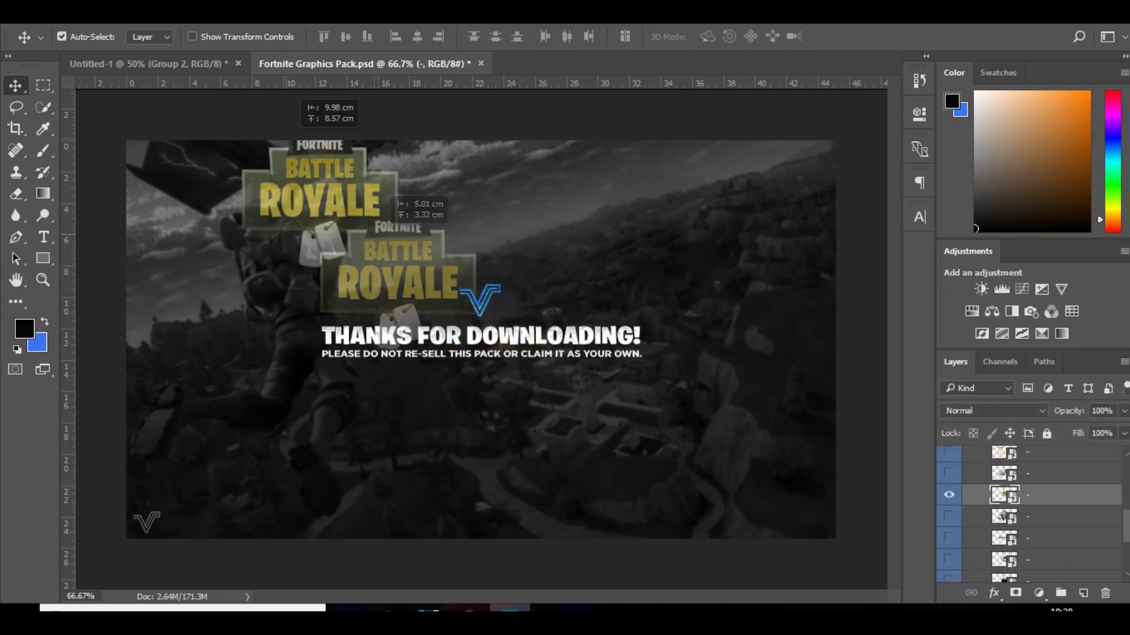
{"action": "left_click_drag", "start_coordinate": [297, 100], "coordinate": [671, 440]}
Scale the Battle Royale logo down to about 17% of its original size.
{"action": "key", "text": "ctrl+t"}
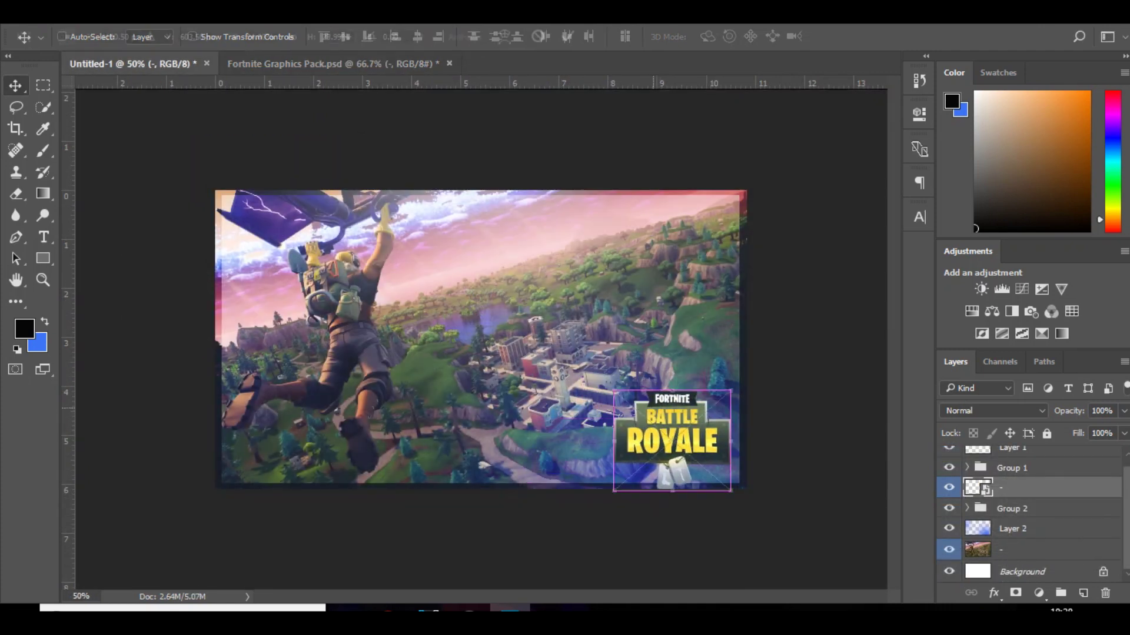
{"action": "left_click_drag", "start_coordinate": [613, 391], "coordinate": [648, 420]}
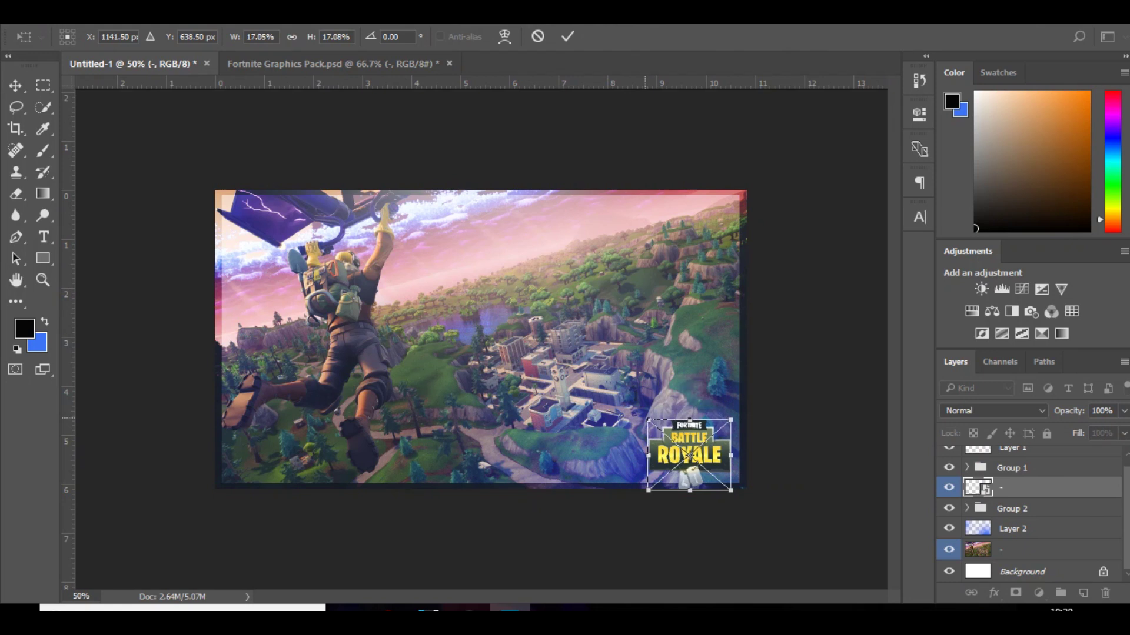
{"action": "key", "text": "Return"}
Move the Battle Royale logo slightly up and nudge it right so it sits inside the frame's lower-right corner.
{"action": "left_click_drag", "start_coordinate": [689, 456], "coordinate": [689, 449]}
{"action": "key", "text": "Right"}
{"action": "key", "text": "Right"}
{"action": "key", "text": "Right"}
{"action": "key", "text": "Right"}
{"action": "key", "text": "Right"}
{"action": "key", "text": "Right"}
{"action": "key", "text": "Right"}
{"action": "key", "text": "Right"}
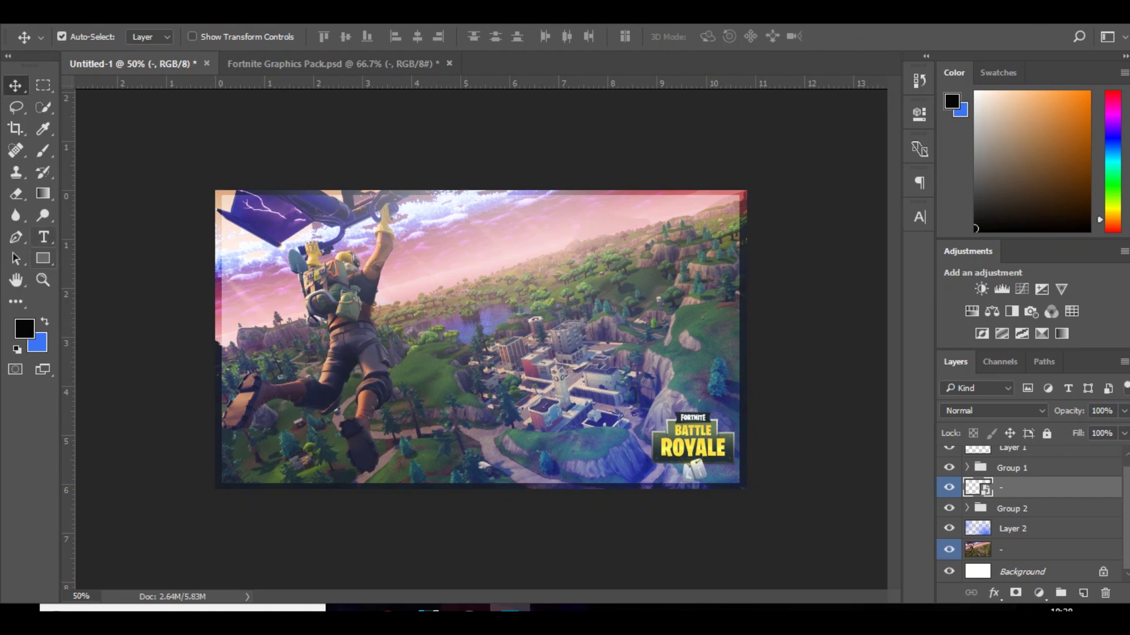
{"action": "left_click", "coordinate": [44, 236]}
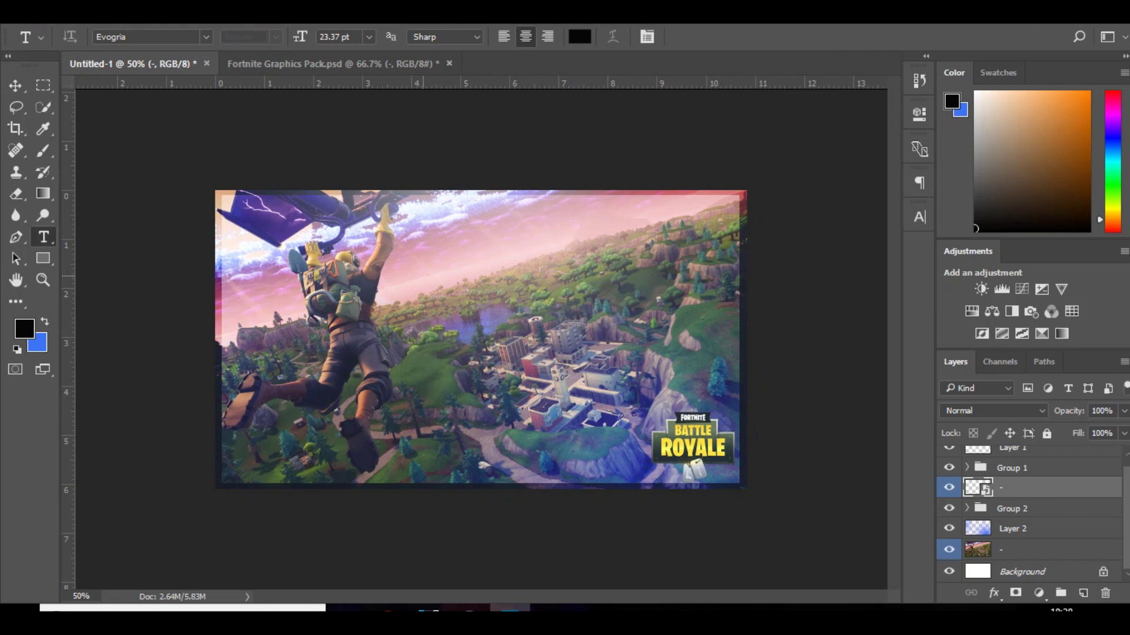
{"action": "key", "text": "v"}
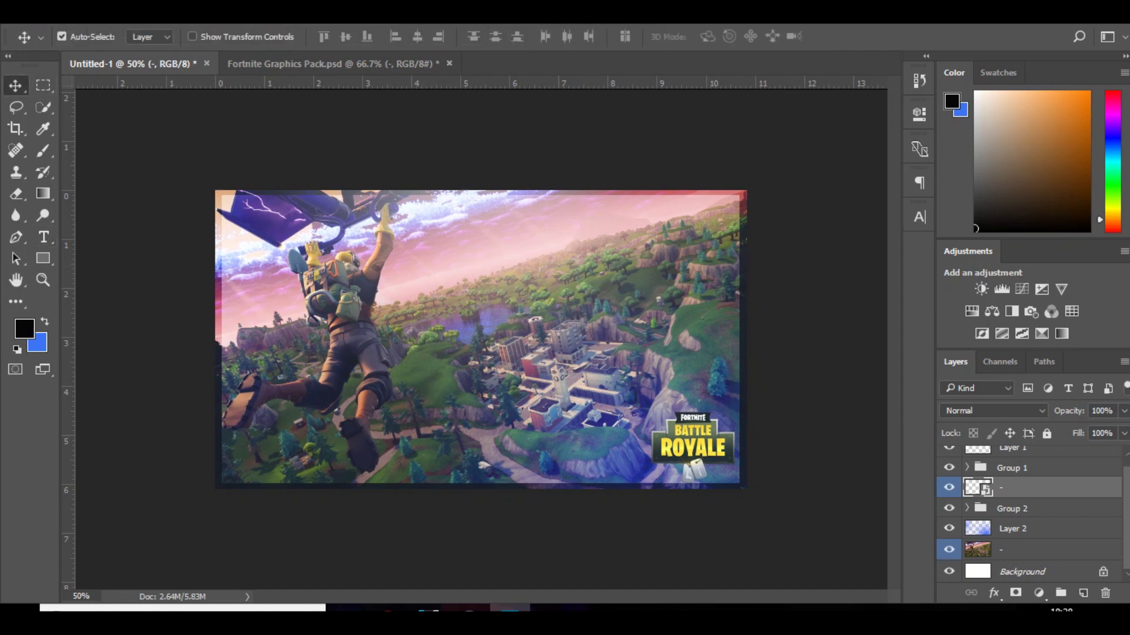
Place the photo IMG_2854 from the Desktop as an embedded image, keeping its default size and position.
{"action": "key", "text": "alt+f"}
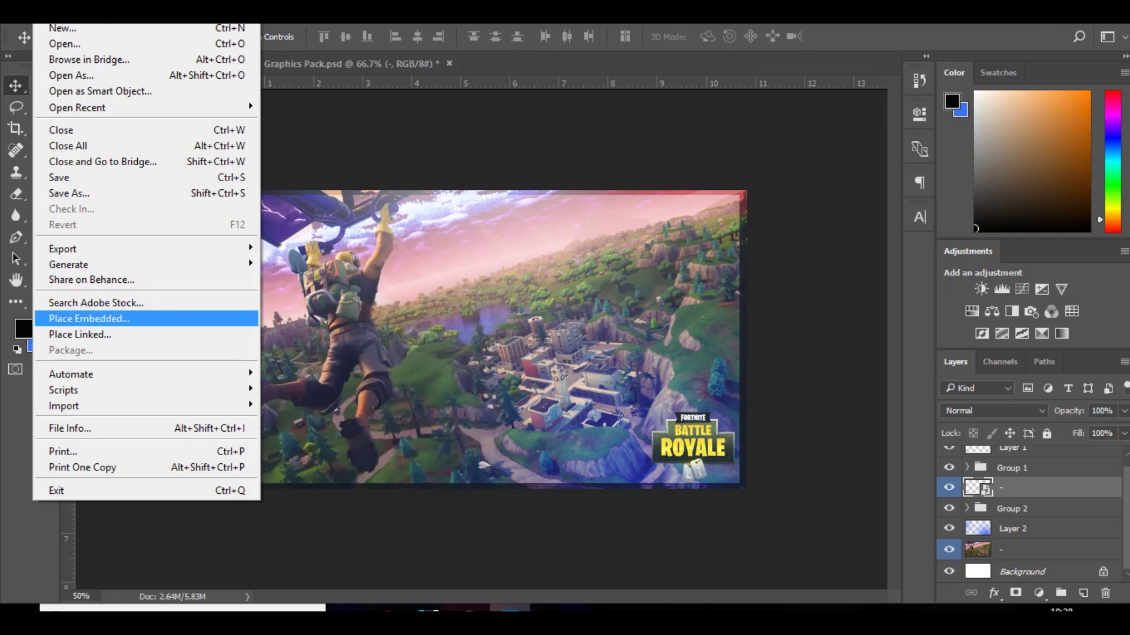
{"action": "key", "text": "Return"}
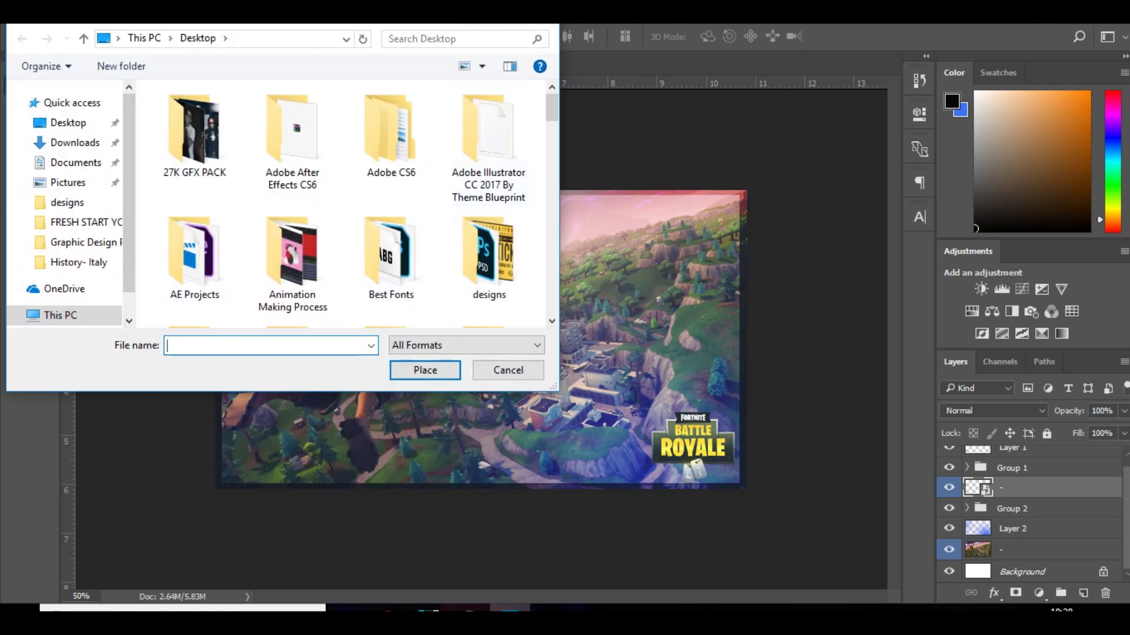
{"action": "left_click_drag", "start_coordinate": [552, 108], "coordinate": [551, 224]}
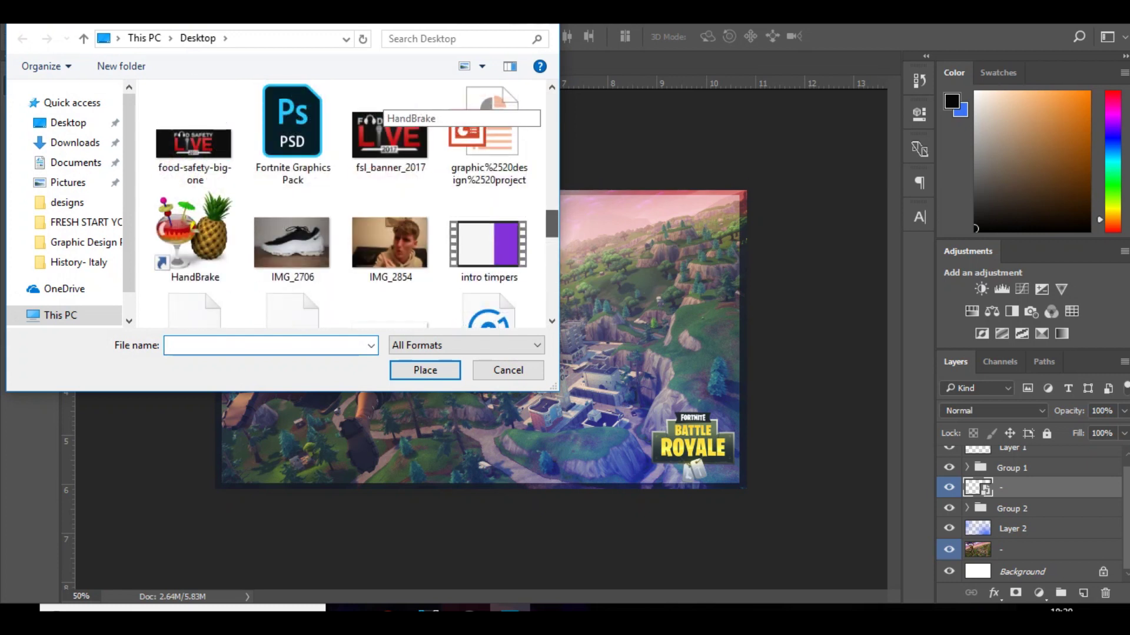
{"action": "key", "text": "Return"}
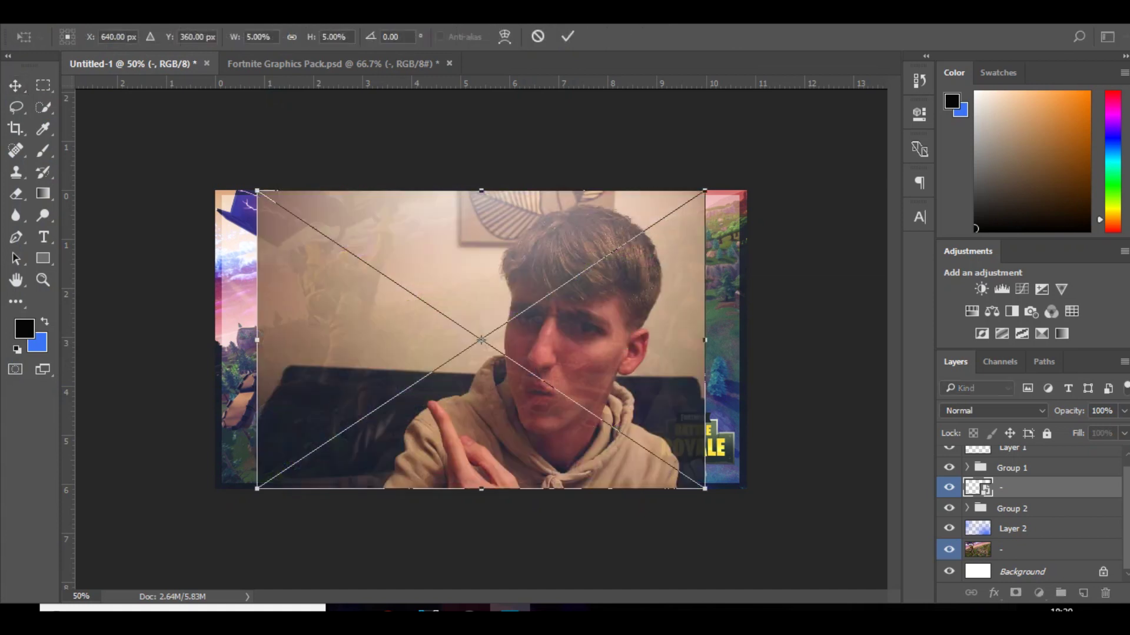
{"action": "key", "text": "Return"}
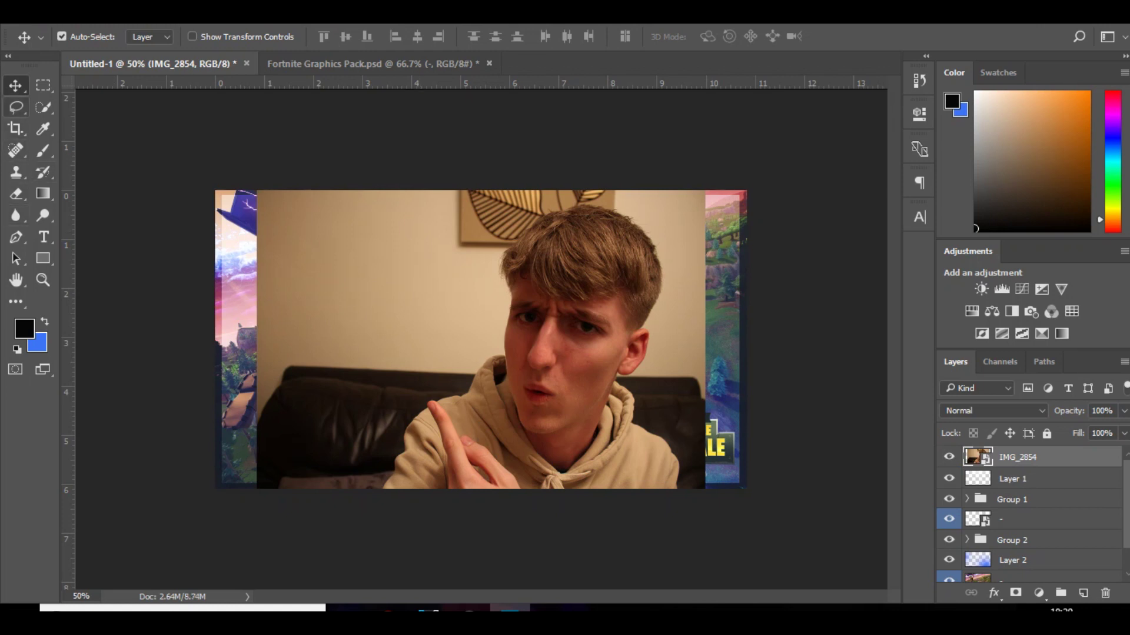
Select the person in the photo with the Quick Selection tool, subtracting the piece of wall picture above the hair.
{"action": "left_click", "coordinate": [16, 108]}
{"action": "left_click", "coordinate": [44, 107]}
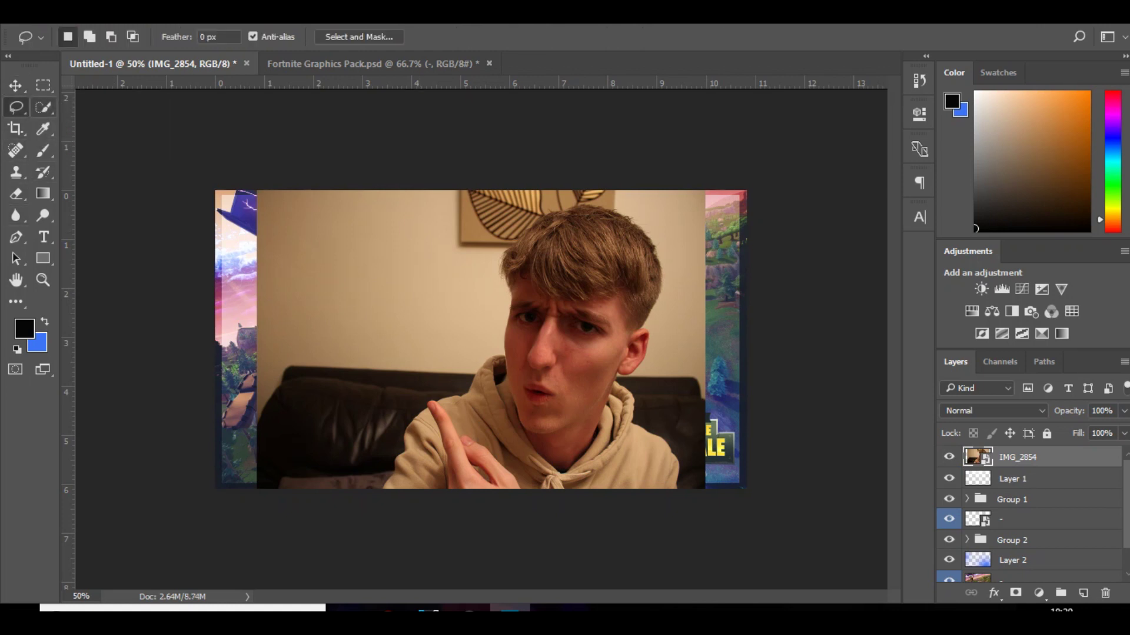
{"action": "left_click", "coordinate": [43, 107]}
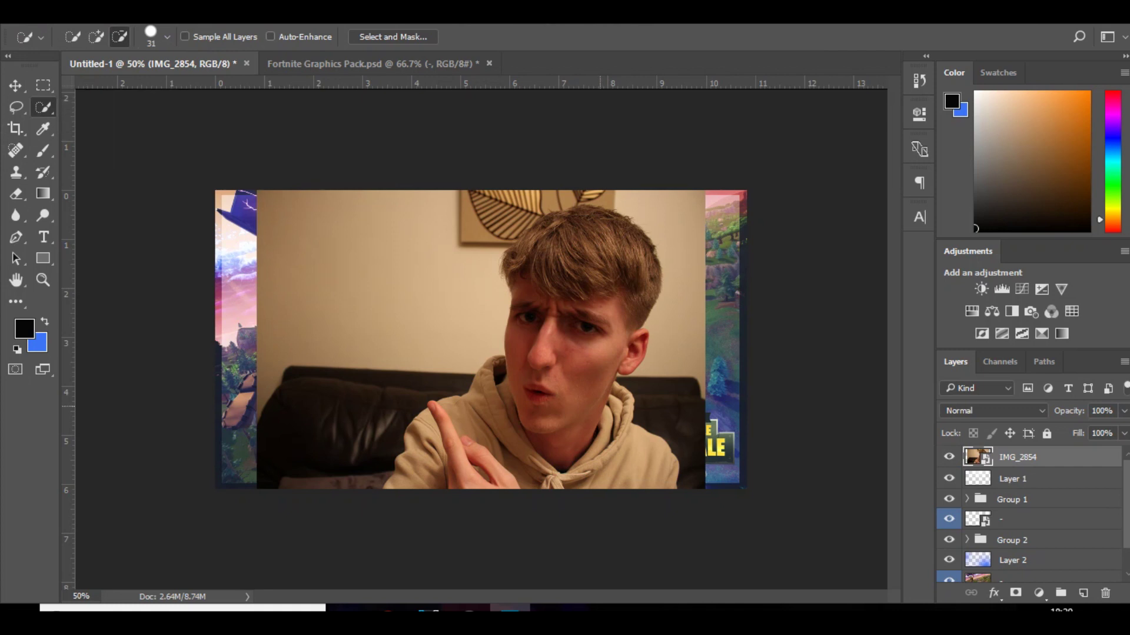
{"action": "scroll", "coordinate": [600, 406], "scroll_direction": "up", "scroll_amount": 1}
{"action": "mouse_move", "coordinate": [594, 406]}
{"action": "left_mouse_down"}
{"action": "mouse_move", "coordinate": [579, 453]}
{"action": "mouse_move", "coordinate": [607, 498]}
{"action": "mouse_move", "coordinate": [434, 519]}
{"action": "left_mouse_up"}
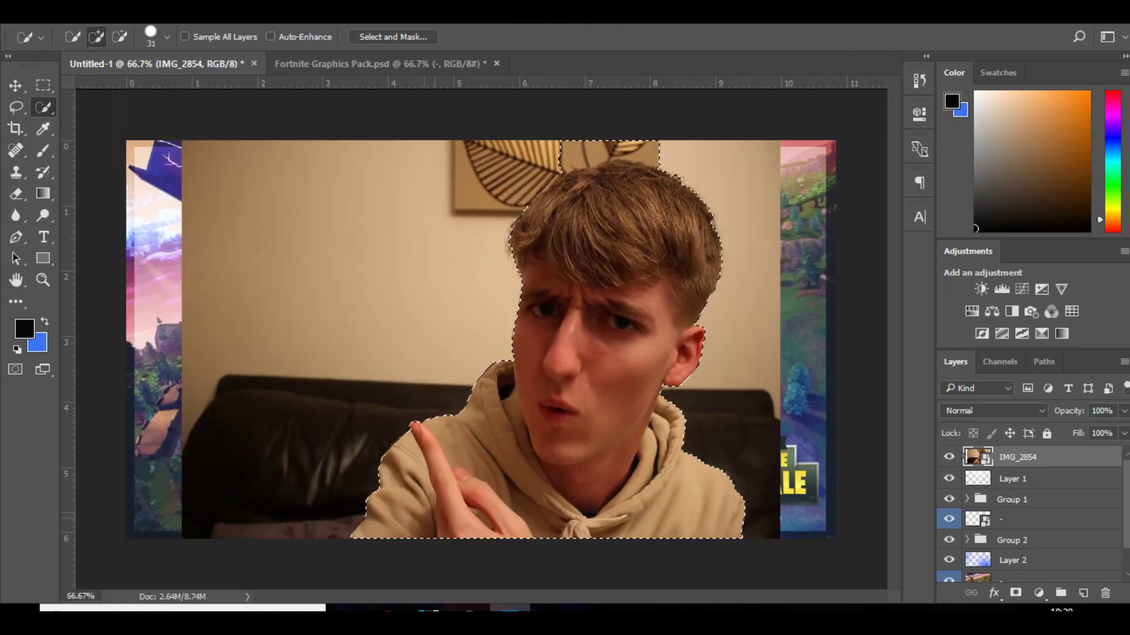
{"action": "left_click_drag", "start_coordinate": [583, 150], "coordinate": [624, 154]}
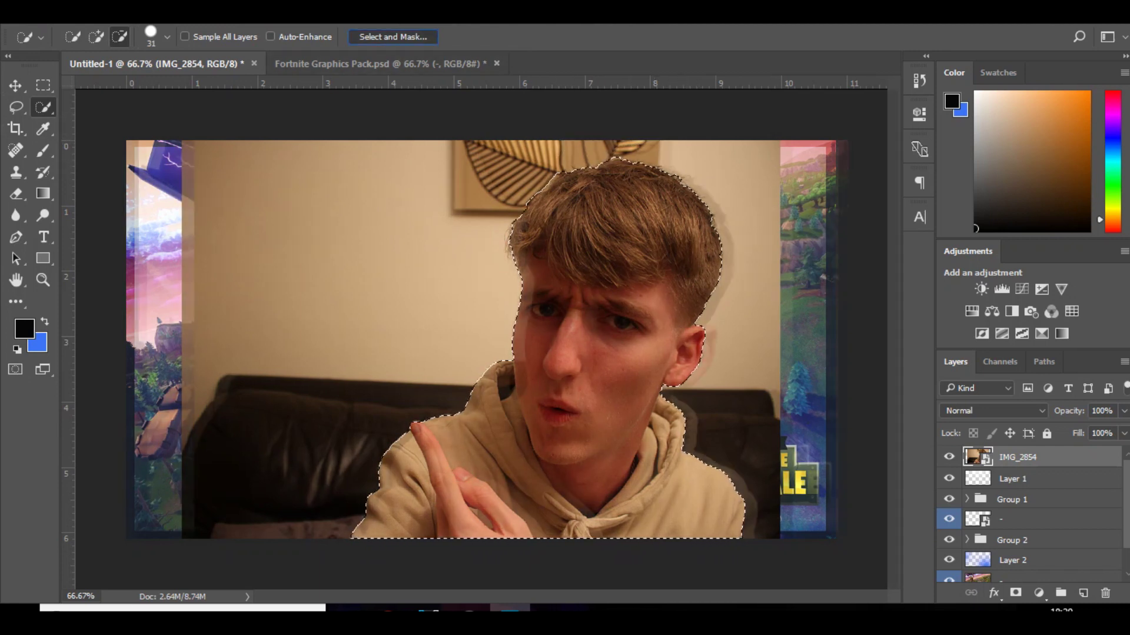
Refine the selection with Select and Mask using Smooth 26, Feather 4.3 px and Contrast 15%, and output it to a new layer.
{"action": "left_click", "coordinate": [393, 37]}
{"action": "left_click_drag", "start_coordinate": [914, 331], "coordinate": [963, 331]}
{"action": "left_click_drag", "start_coordinate": [914, 377], "coordinate": [959, 377]}
{"action": "left_click_drag", "start_coordinate": [915, 423], "coordinate": [943, 423]}
{"action": "scroll", "coordinate": [1003, 442], "scroll_direction": "down", "scroll_amount": 3}
{"action": "left_click", "coordinate": [1027, 502]}
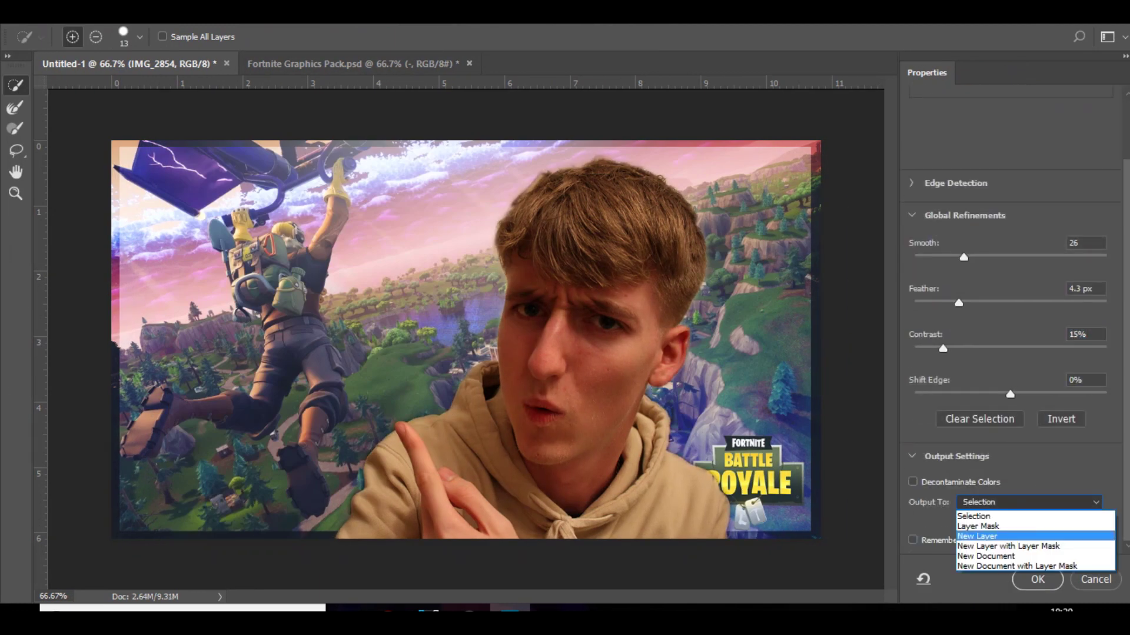
{"action": "left_click", "coordinate": [989, 537]}
{"action": "left_click", "coordinate": [1037, 580]}
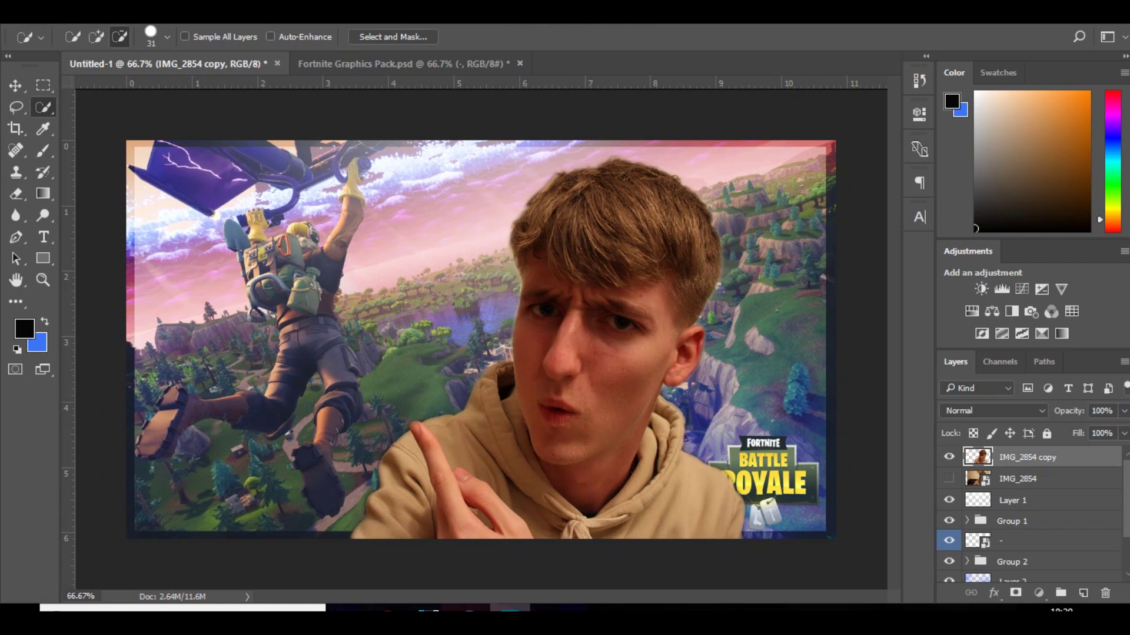
Delete the original IMG_2854 layer and move the cutout layer beneath the border group, just above Layer 2.
{"action": "left_click", "coordinate": [1018, 479]}
{"action": "key", "text": "Delete"}
{"action": "key", "text": "ctrl+minus"}
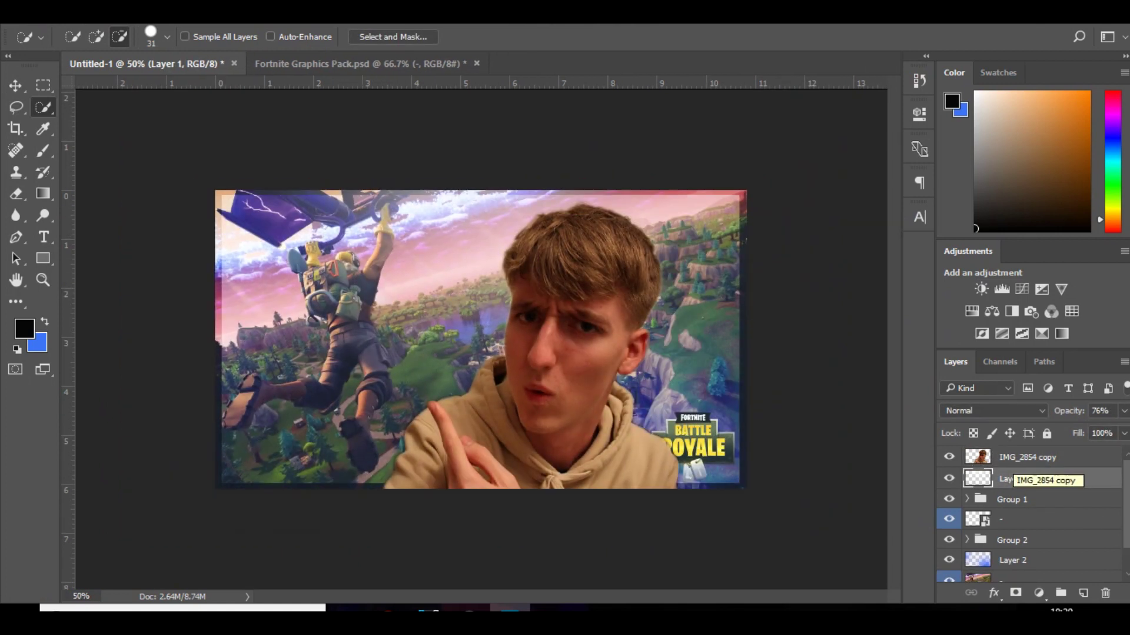
{"action": "left_click_drag", "start_coordinate": [1010, 465], "coordinate": [1009, 556]}
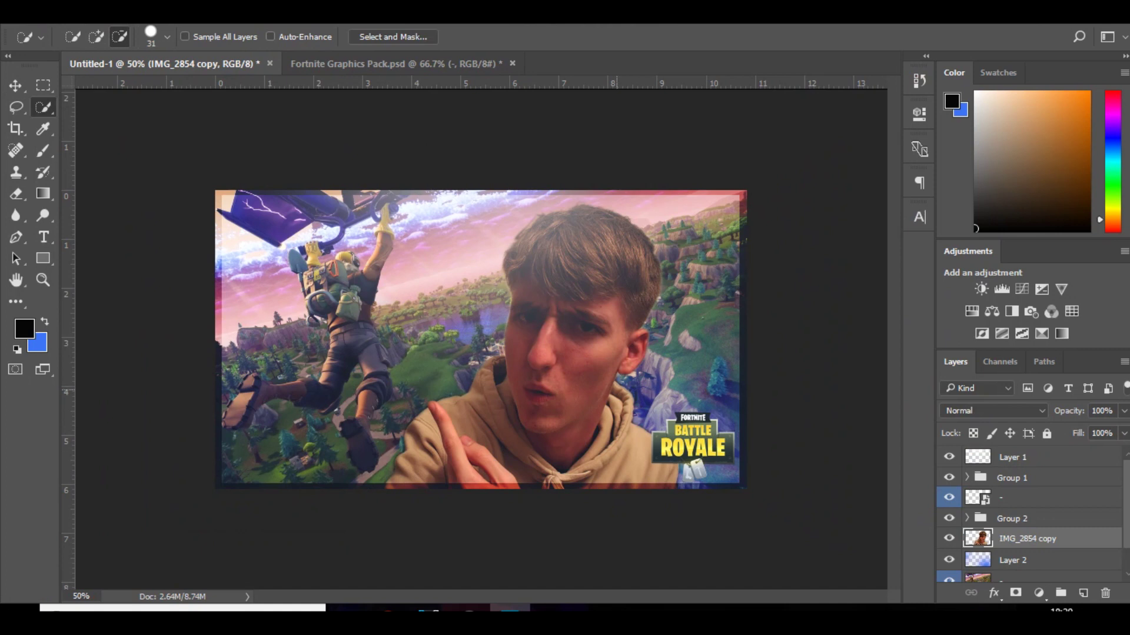
Flip the person cutout horizontally and move it to the left side of the image, centred at about X 380 px, Y 363 px.
{"action": "key", "text": "v"}
{"action": "key", "text": "ctrl+t"}
{"action": "right_click", "coordinate": [682, 337]}
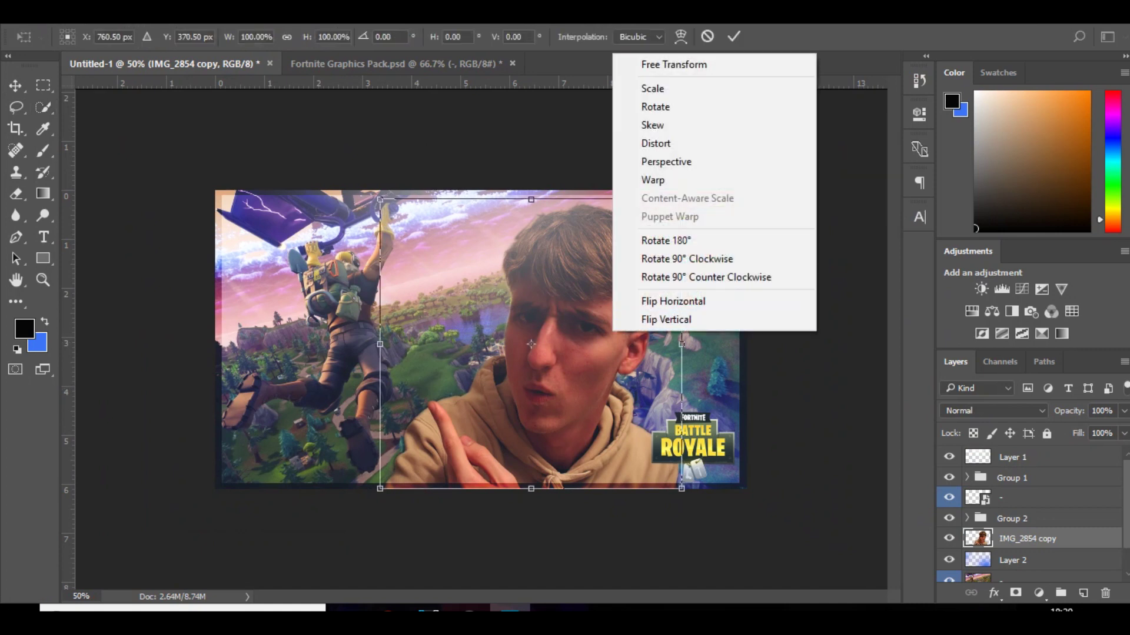
{"action": "left_click", "coordinate": [673, 301]}
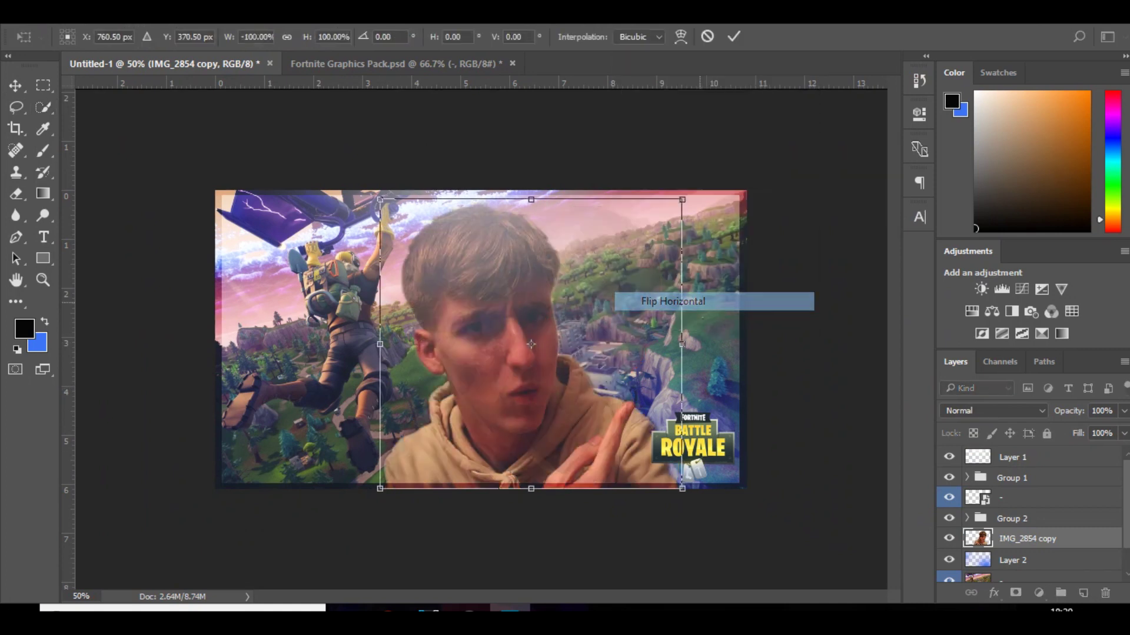
{"action": "left_click_drag", "start_coordinate": [620, 280], "coordinate": [615, 279]}
{"action": "left_click_drag", "start_coordinate": [525, 344], "coordinate": [373, 337]}
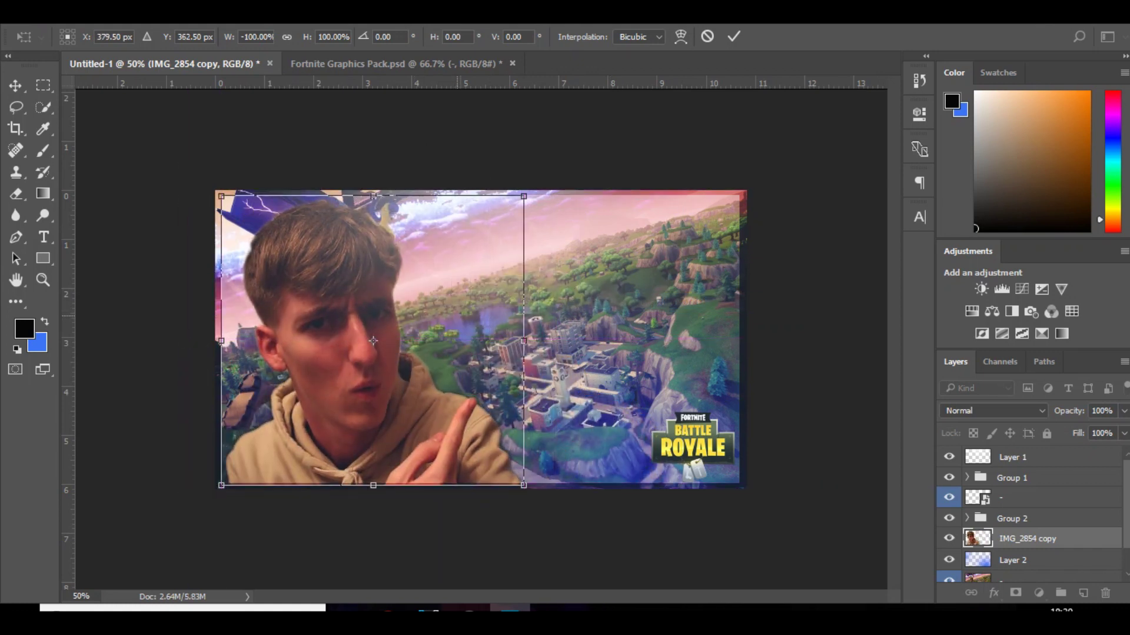
{"action": "key", "text": "Return"}
{"action": "key", "text": "w"}
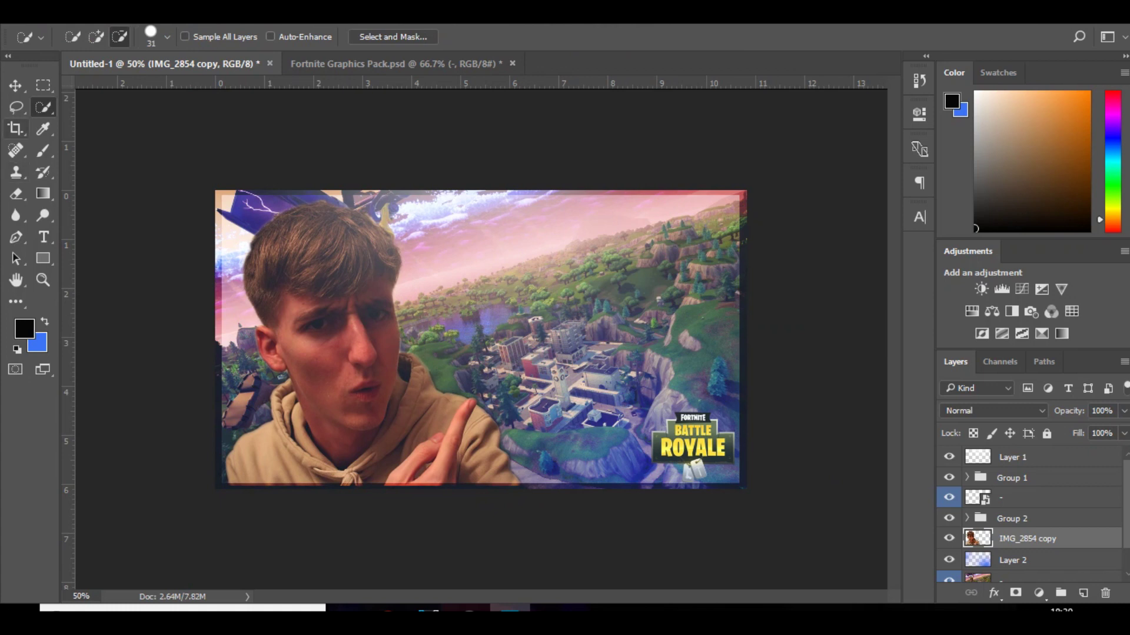
Scale the person cutout down to about 92% and move it into the lower-left corner of the image.
{"action": "key", "text": "ctrl+t"}
{"action": "left_click_drag", "start_coordinate": [218, 190], "coordinate": [245, 218]}
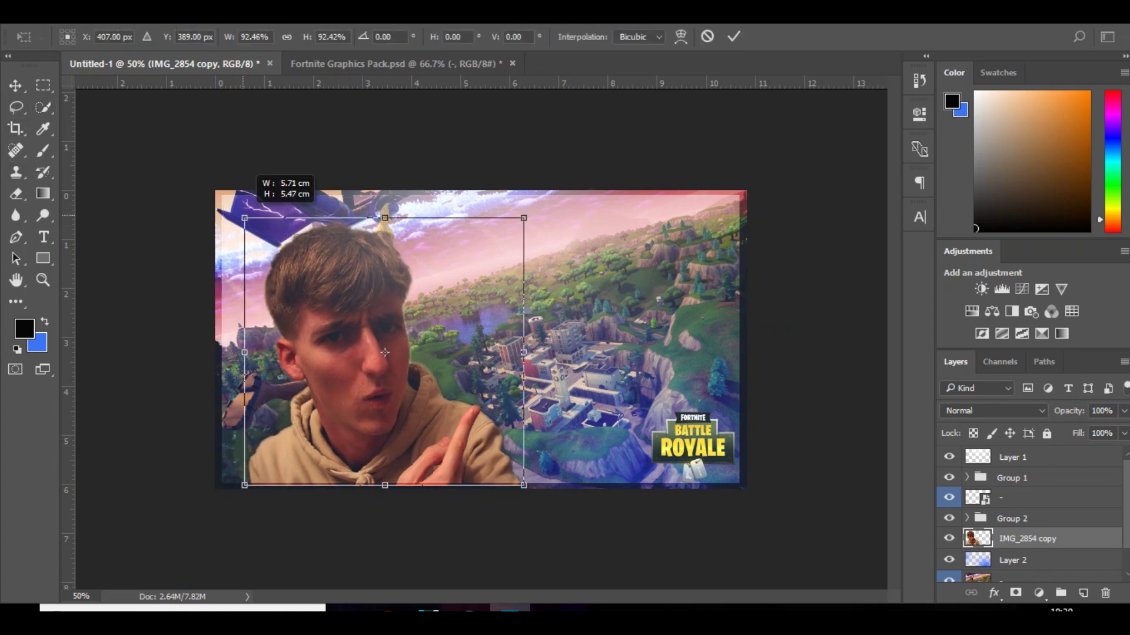
{"action": "left_click_drag", "start_coordinate": [385, 352], "coordinate": [361, 355]}
{"action": "key", "text": "Return"}
{"action": "key", "text": "w"}
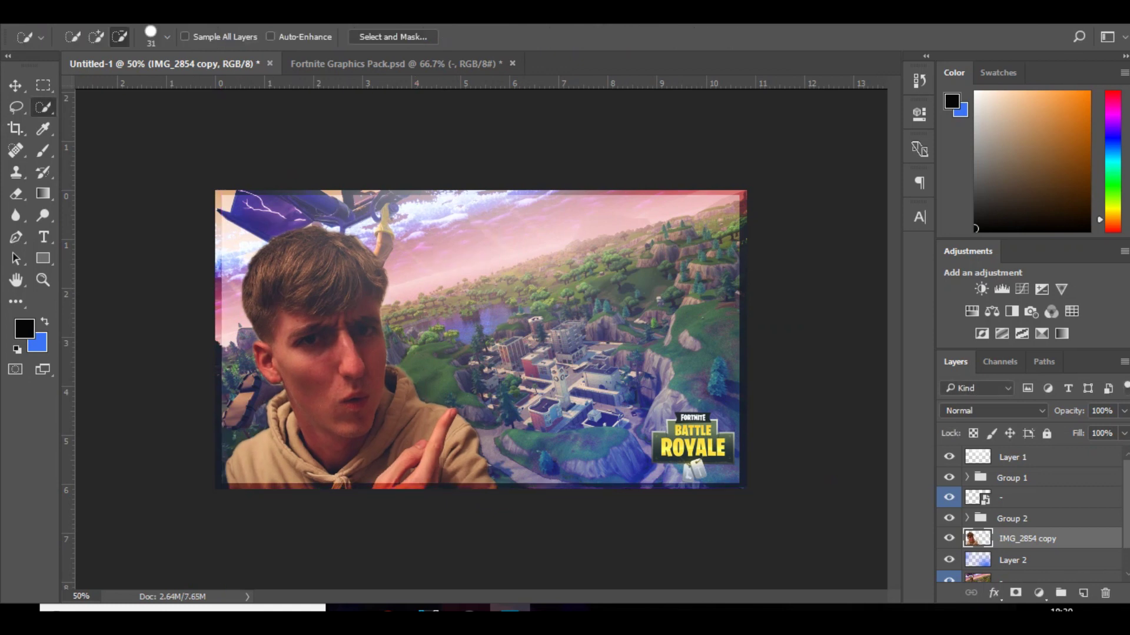
{"action": "key", "text": "v"}
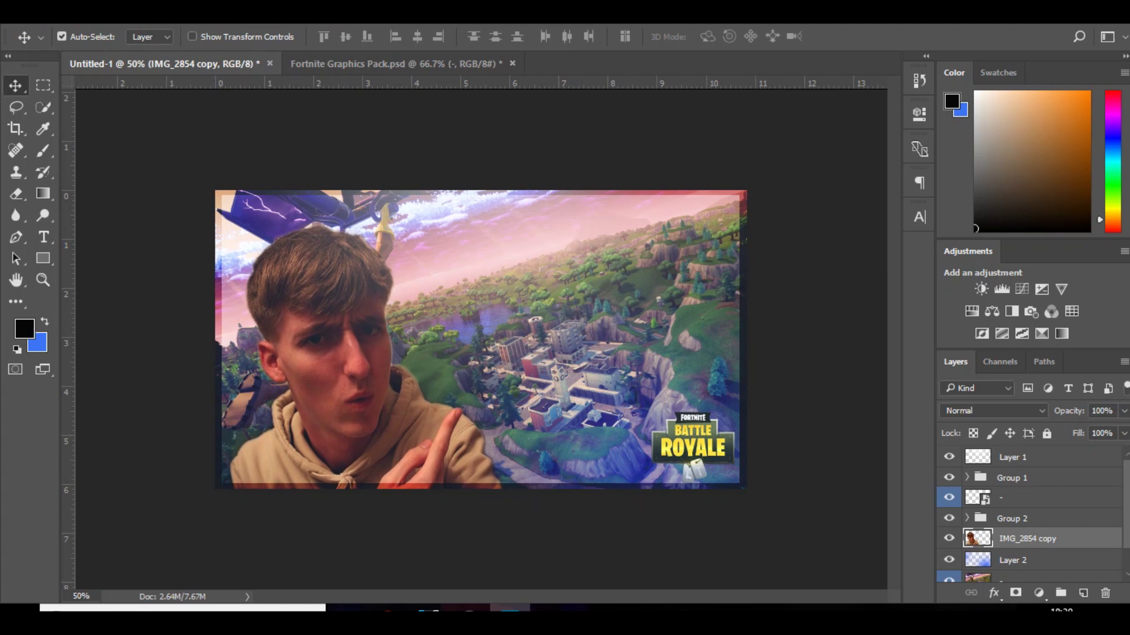
Add a Gradient Overlay to the person cutout with Overlay blend mode and 13% opacity.
{"action": "double_click", "coordinate": [1086, 539]}
{"action": "left_click", "coordinate": [512, 351]}
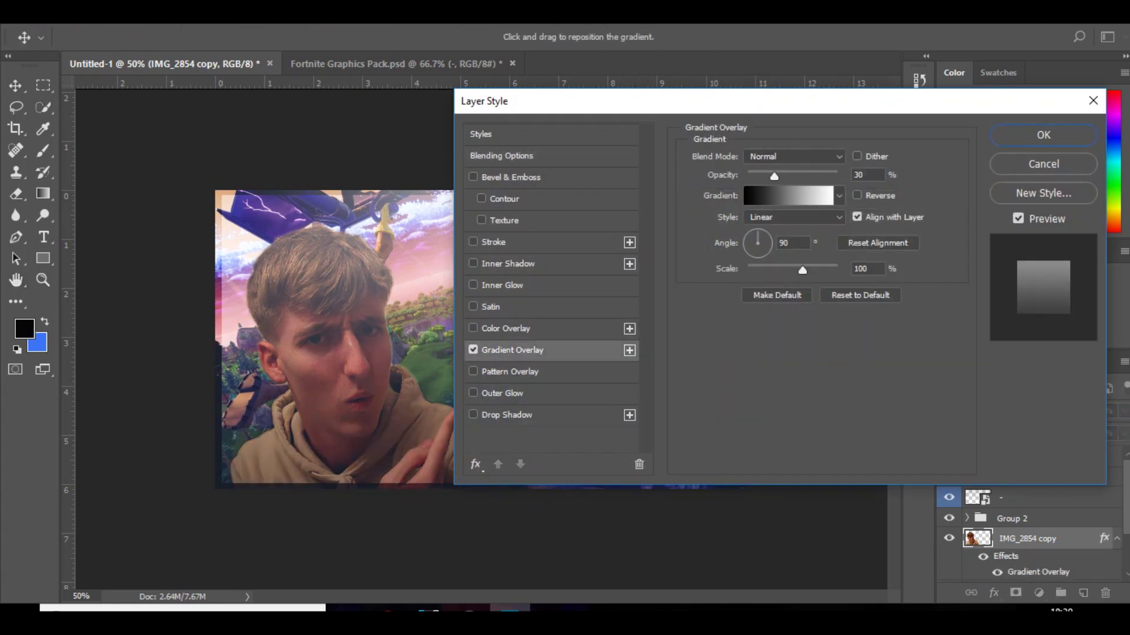
{"action": "left_click", "coordinate": [793, 157]}
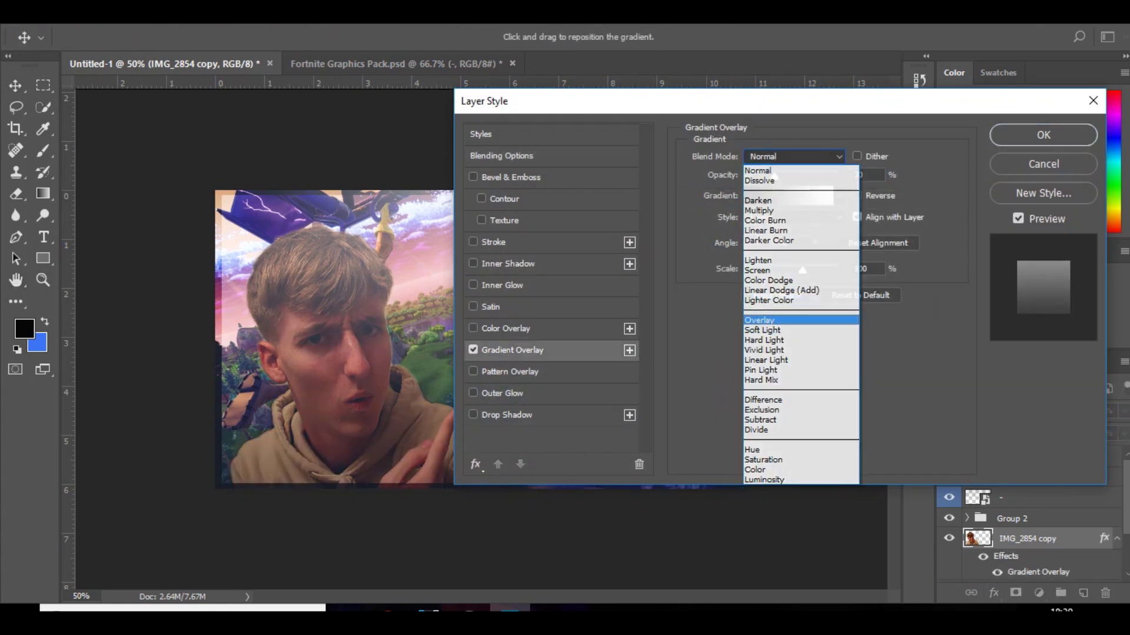
{"action": "left_click", "coordinate": [765, 316]}
{"action": "mouse_move", "coordinate": [774, 177]}
{"action": "left_mouse_down"}
{"action": "mouse_move", "coordinate": [812, 176]}
{"action": "mouse_move", "coordinate": [748, 177]}
{"action": "mouse_move", "coordinate": [787, 177]}
{"action": "mouse_move", "coordinate": [758, 176]}
{"action": "left_mouse_up"}
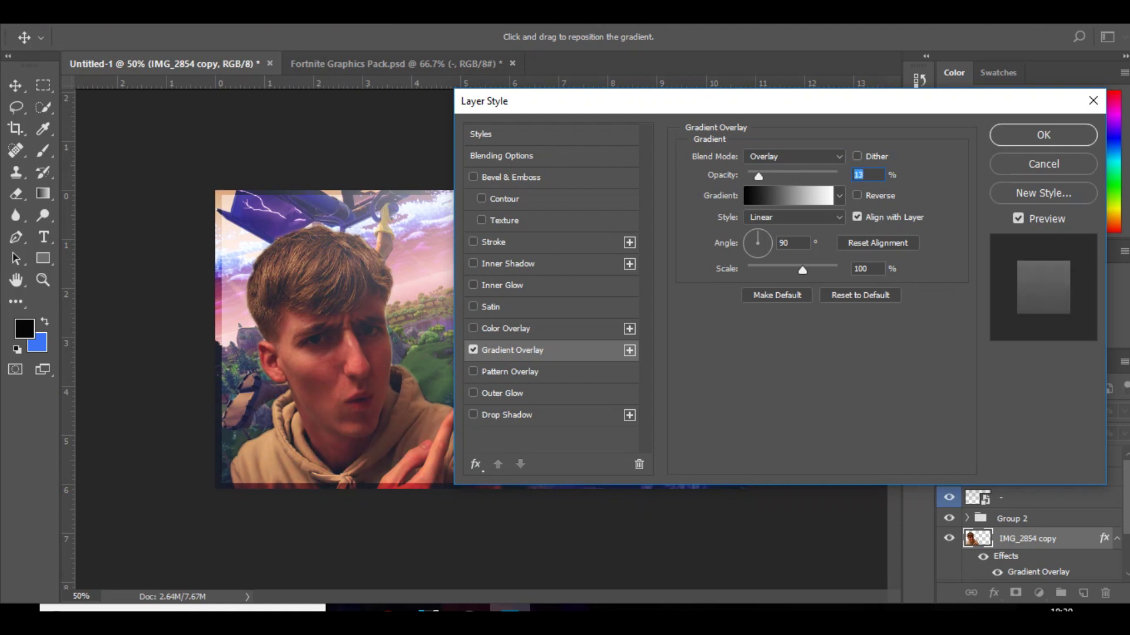
Add an Outer Glow to the person cutout with Overlay blend mode, 50% opacity, 0% spread and 70 px size.
{"action": "left_click", "coordinate": [473, 285]}
{"action": "left_click", "coordinate": [473, 285]}
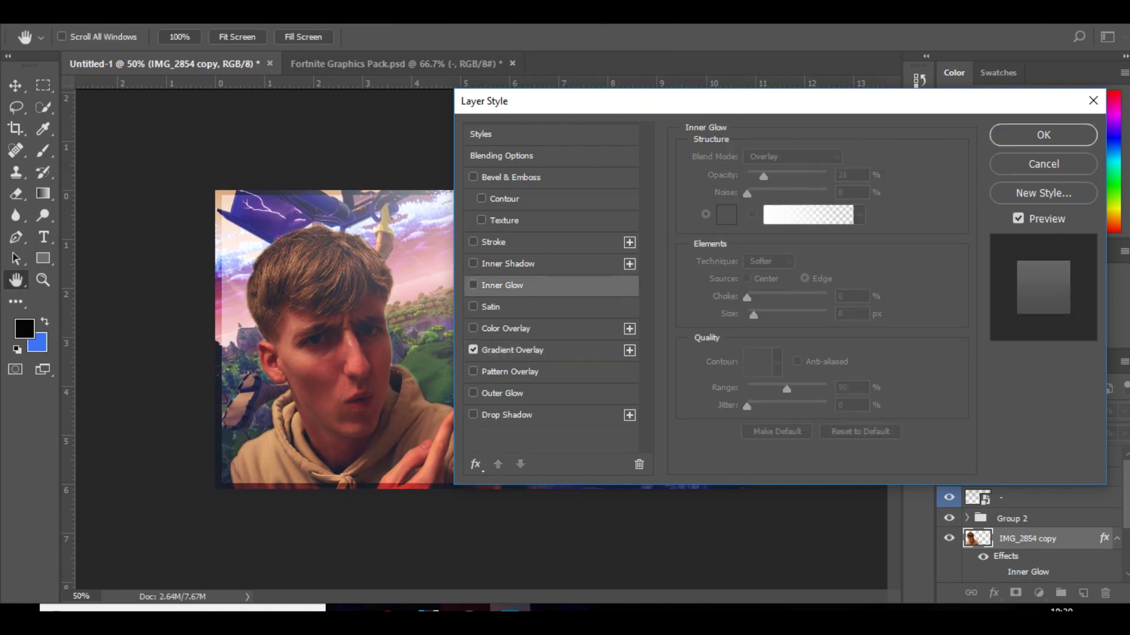
{"action": "left_click", "coordinate": [473, 393]}
{"action": "mouse_move", "coordinate": [754, 281]}
{"action": "left_mouse_down"}
{"action": "mouse_move", "coordinate": [773, 298]}
{"action": "mouse_move", "coordinate": [747, 281]}
{"action": "left_mouse_up"}
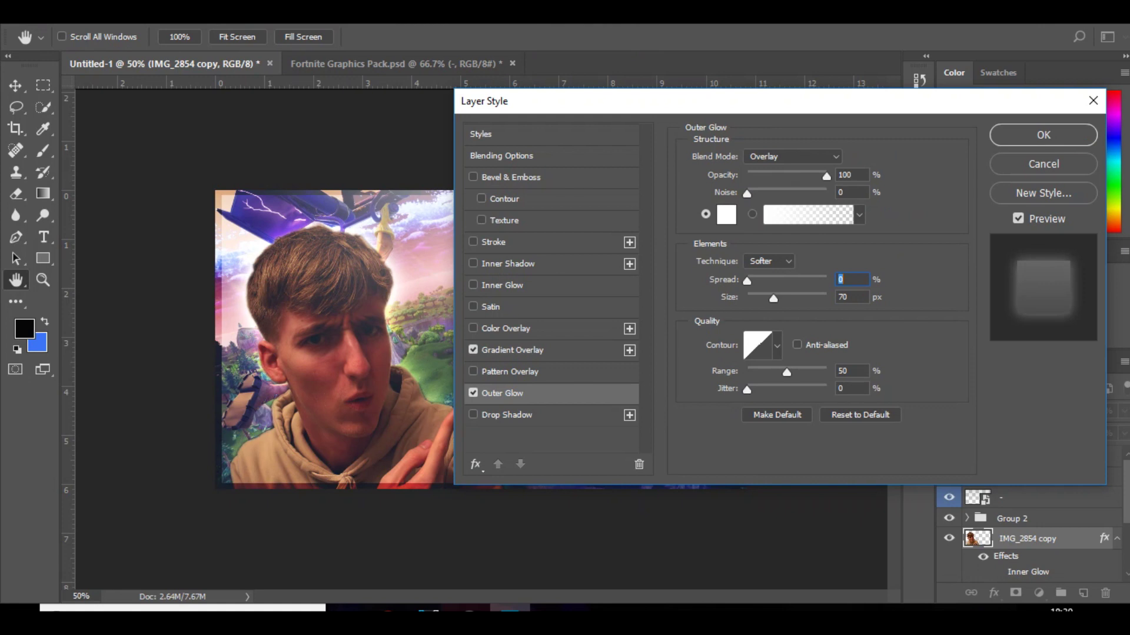
{"action": "left_click_drag", "start_coordinate": [826, 176], "coordinate": [786, 176]}
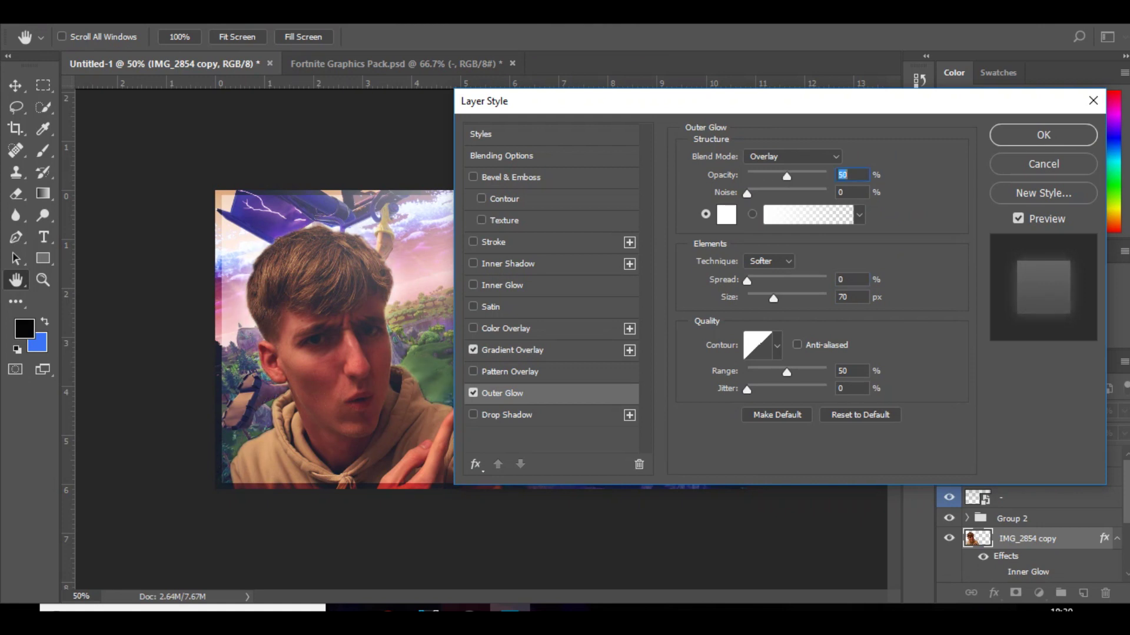
{"action": "left_click", "coordinate": [1043, 135]}
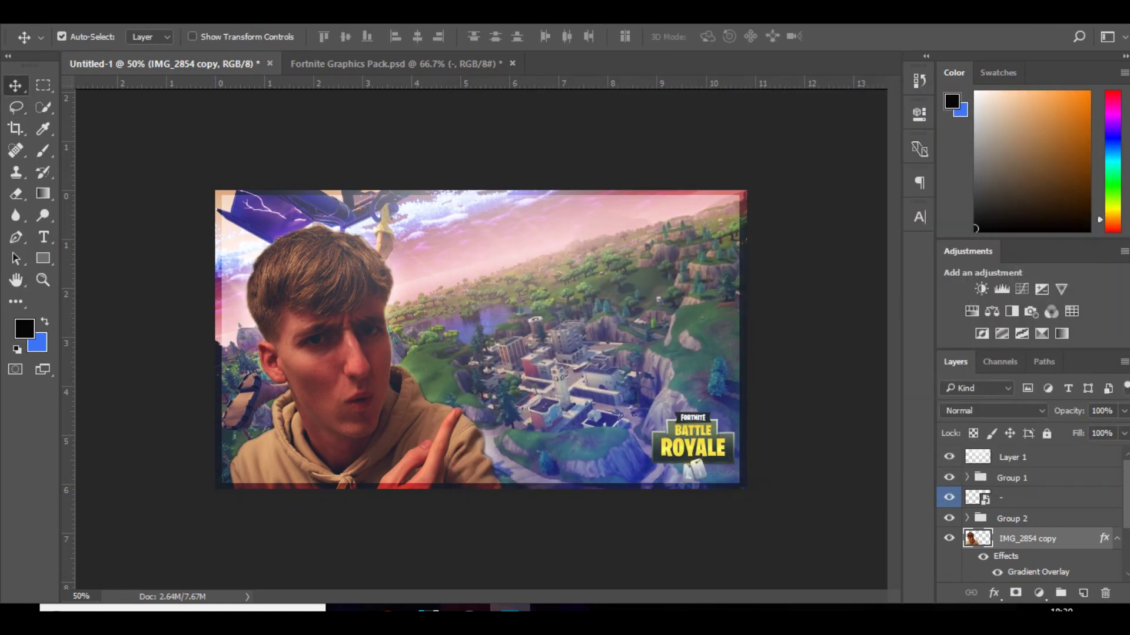
Add the text YOUR to the right of the person, near the middle of the image, in the Evogria font.
{"action": "key", "text": "ctrl+plus"}
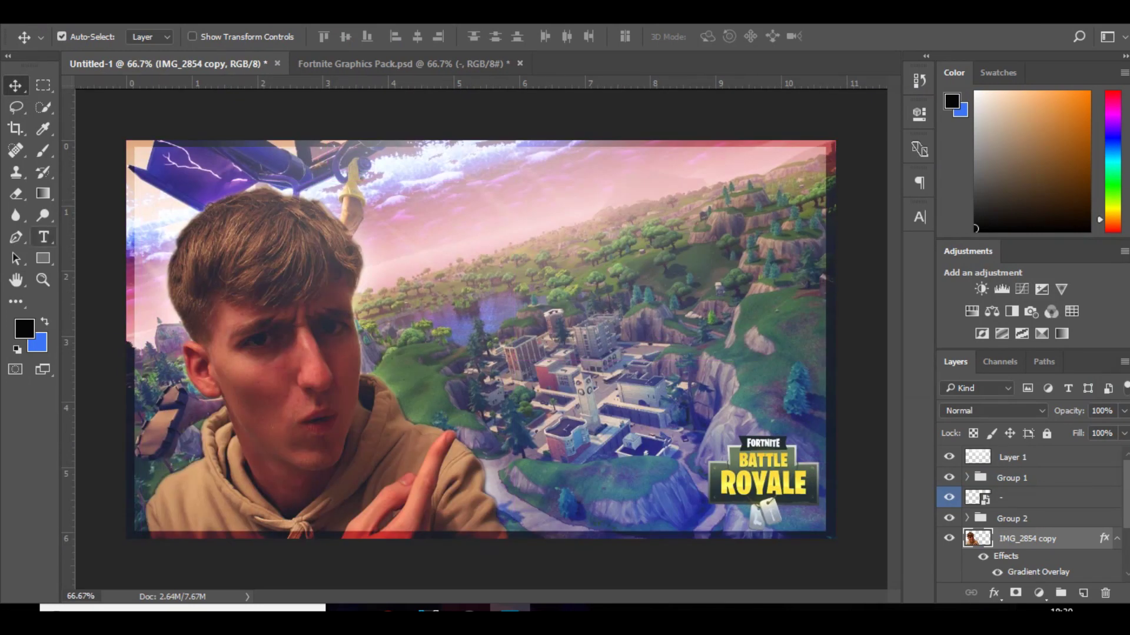
{"action": "left_click", "coordinate": [44, 237]}
{"action": "left_click", "coordinate": [531, 321]}
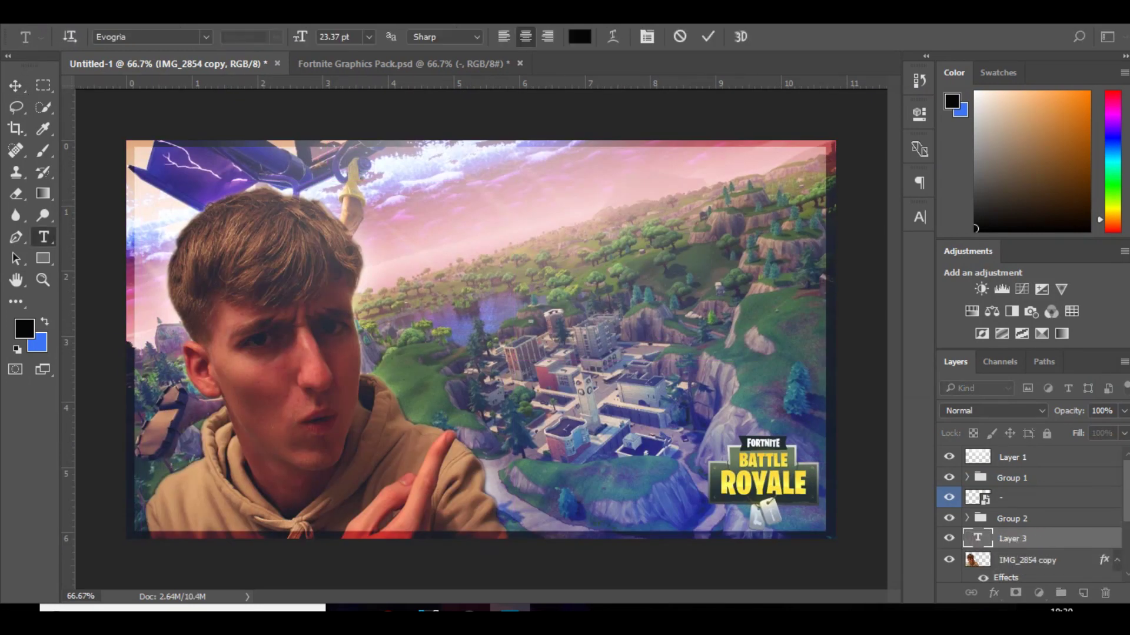
{"action": "key", "text": "Caps_Lock"}
{"action": "type", "text": "YOUR"}
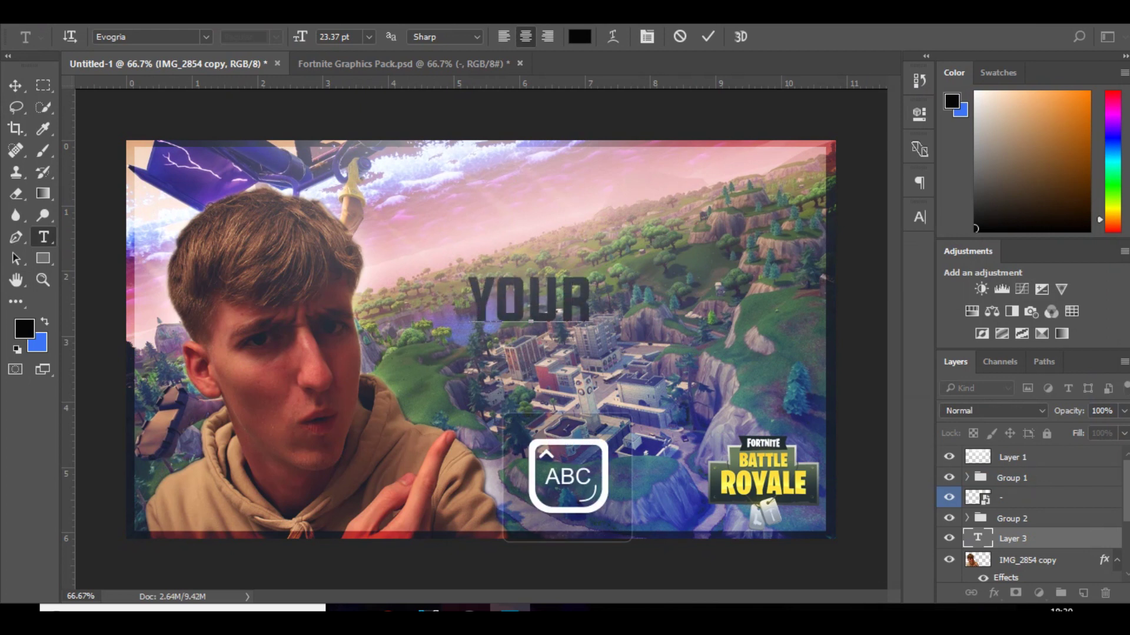
Recolour the word YOUR to near-white, fafafa.
{"action": "key", "text": "ctrl+a"}
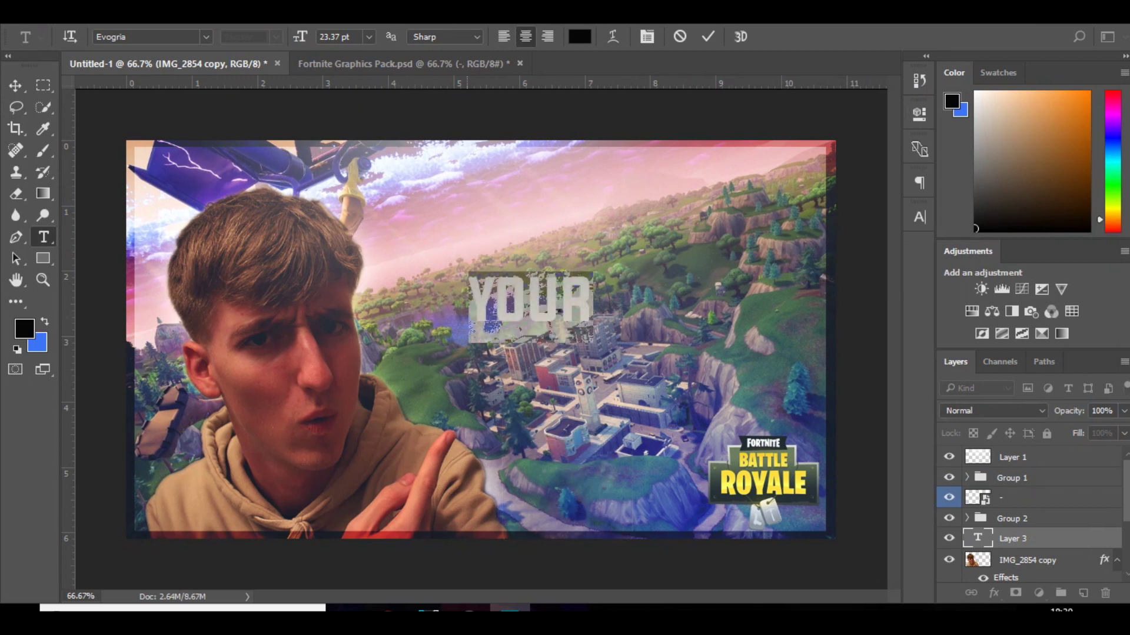
{"action": "left_click", "coordinate": [139, 37]}
{"action": "left_click", "coordinate": [132, 37]}
{"action": "left_click", "coordinate": [580, 37]}
{"action": "left_click_drag", "start_coordinate": [359, 154], "coordinate": [354, 146]}
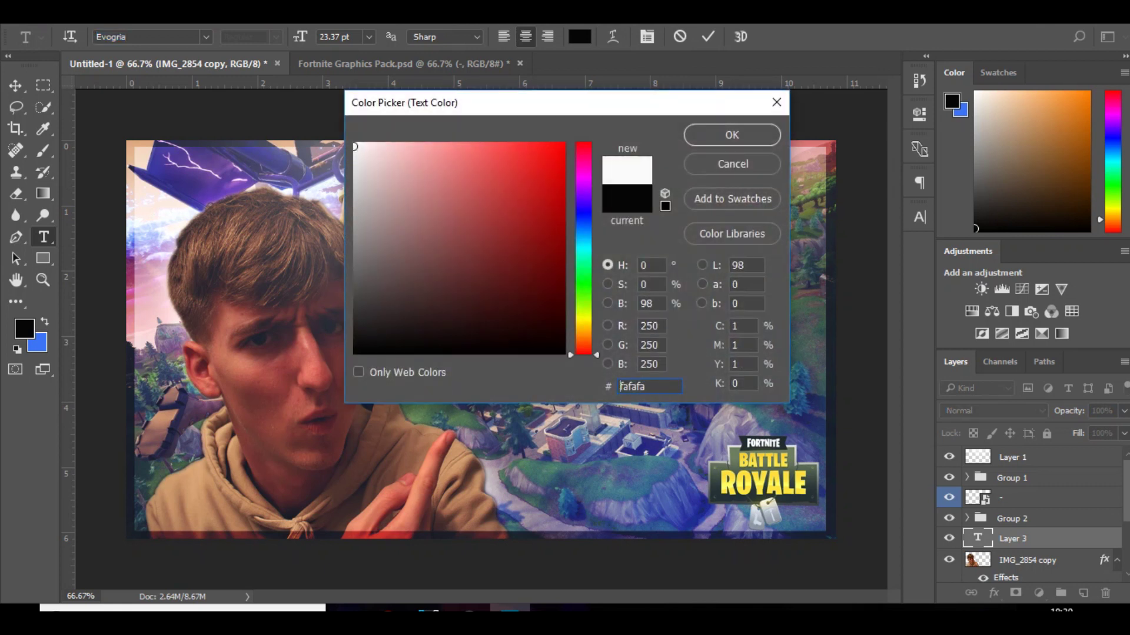
{"action": "key", "text": "Return"}
{"action": "key", "text": "ctrl+Return"}
{"action": "key", "text": "h"}
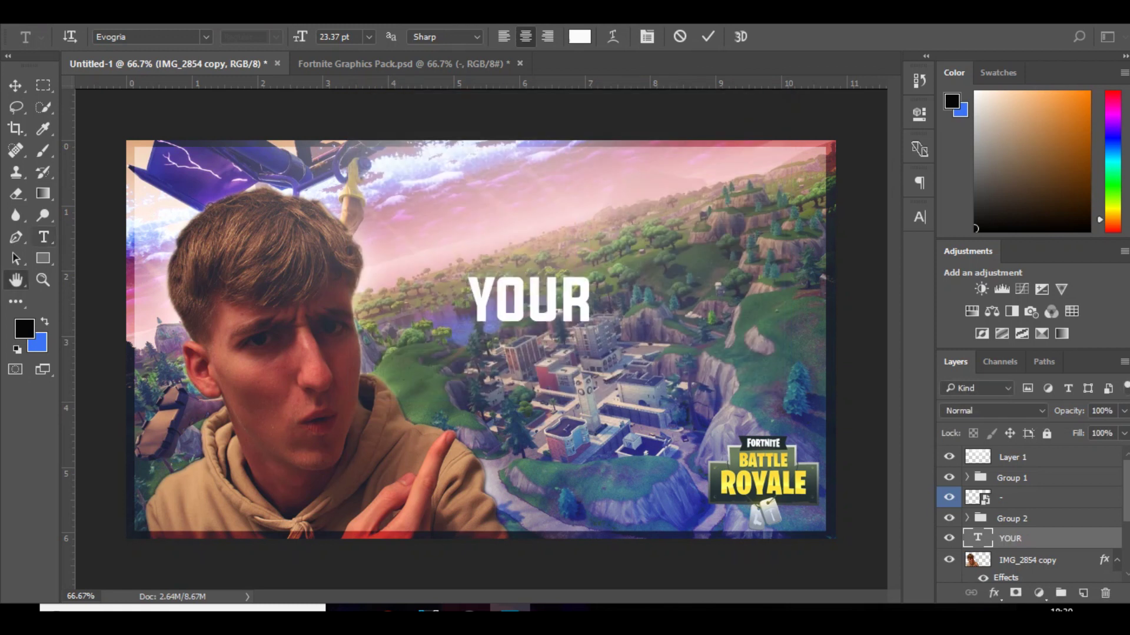
Add a linear black-to-white Gradient Overlay to the YOUR text layer with Normal blend mode and 34% opacity.
{"action": "double_click", "coordinate": [1082, 538]}
{"action": "left_click_drag", "start_coordinate": [708, 102], "coordinate": [915, 117]}
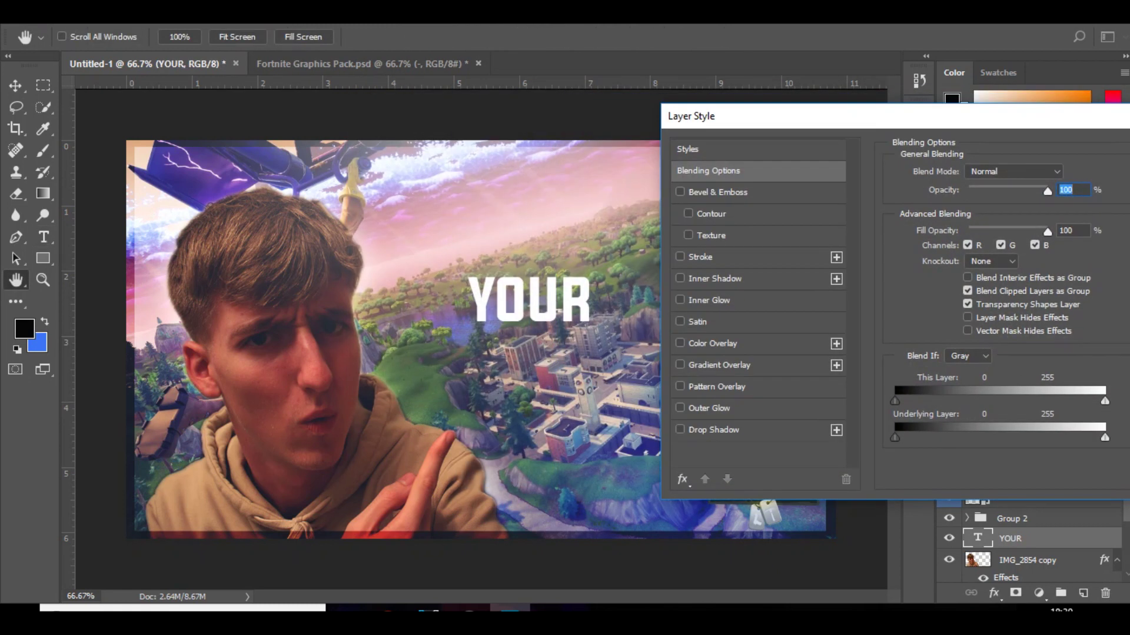
{"action": "left_click", "coordinate": [719, 365]}
{"action": "left_click", "coordinate": [1000, 171]}
{"action": "left_click", "coordinate": [976, 187]}
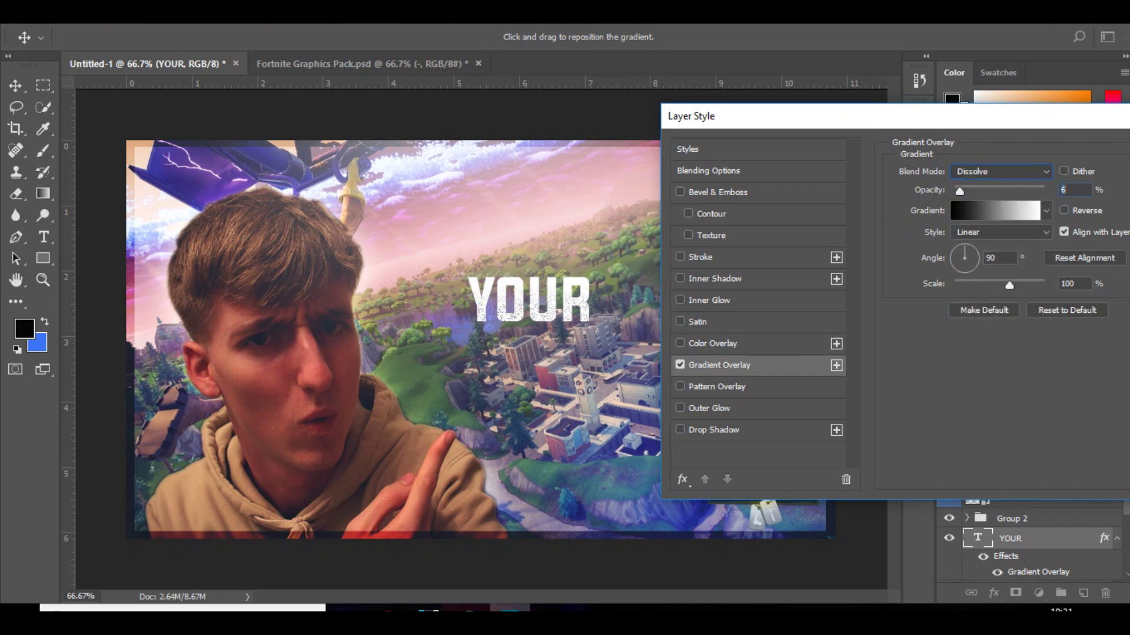
{"action": "left_click", "coordinate": [1000, 171]}
{"action": "left_click", "coordinate": [974, 184]}
{"action": "left_click_drag", "start_coordinate": [959, 191], "coordinate": [984, 191]}
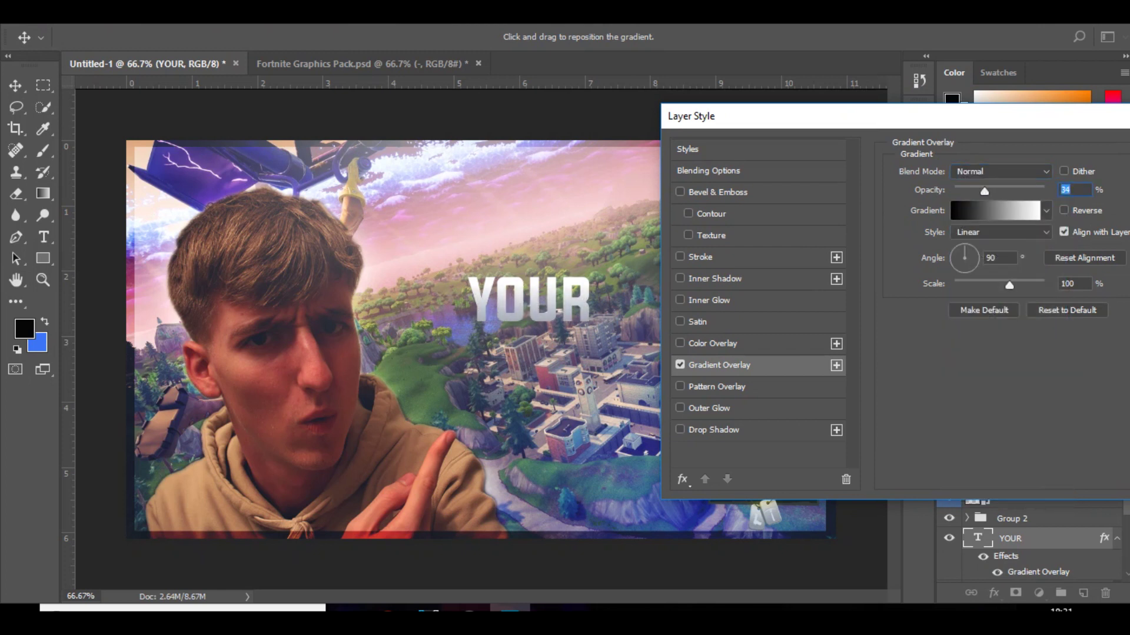
Add an Inner Glow to the YOUR text layer with Overlay blend mode, 21% opacity and 8 px size.
{"action": "left_click", "coordinate": [709, 301]}
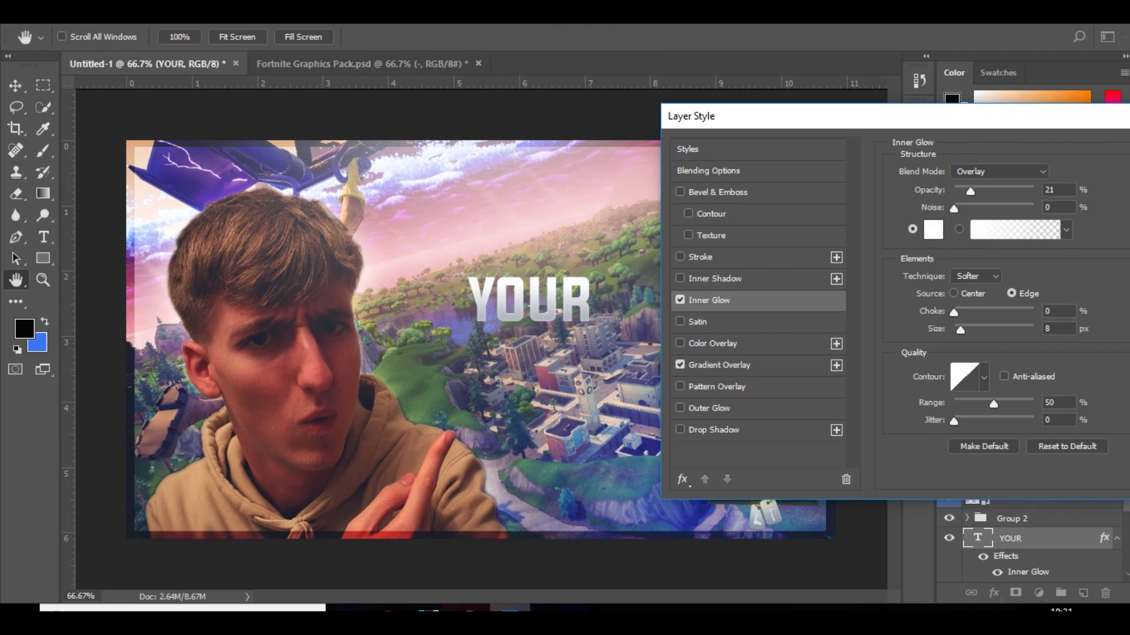
{"action": "left_click_drag", "start_coordinate": [1004, 116], "coordinate": [827, 115]}
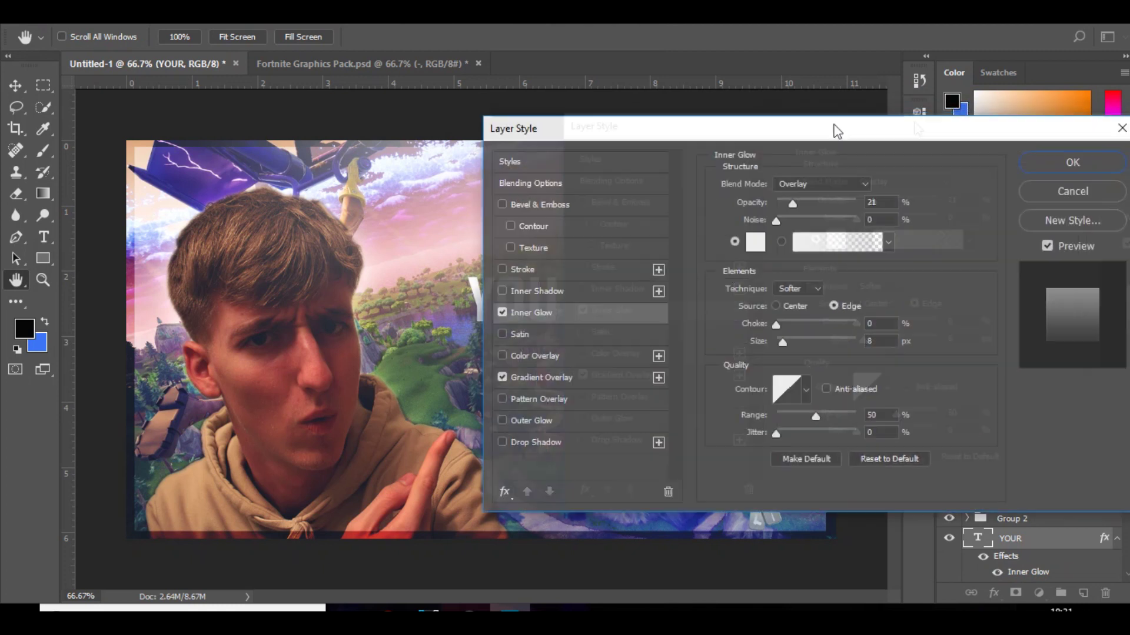
{"action": "left_click", "coordinate": [1069, 162]}
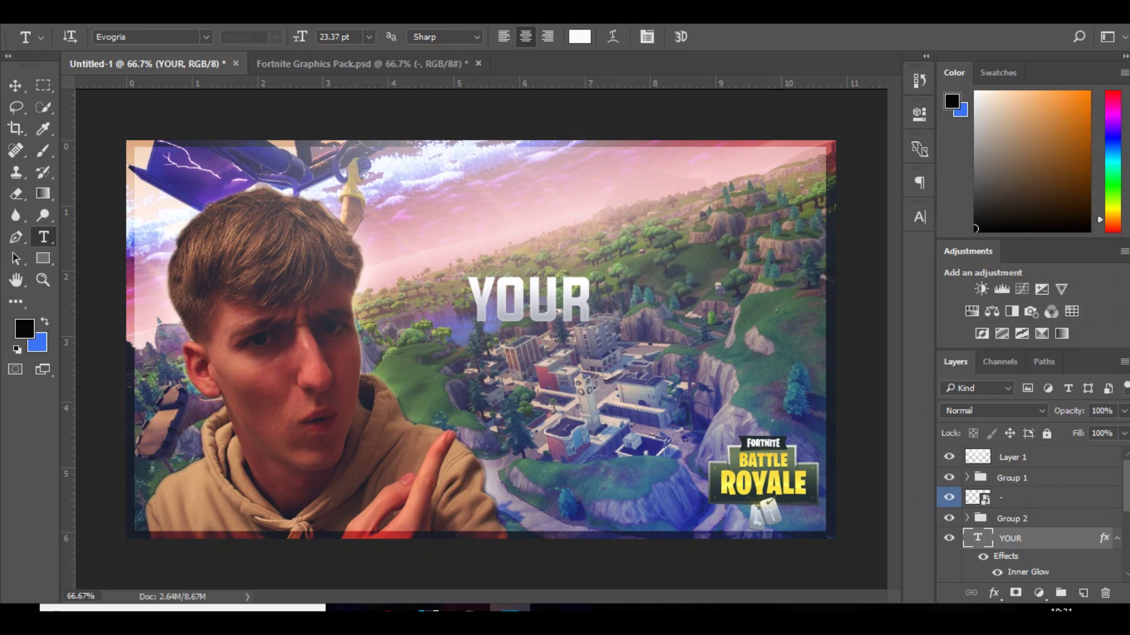
Duplicate the YOUR text layer, change the lower layer's wording to TEXT and place it directly beneath YOUR.
{"action": "key", "text": "ctrl+j"}
{"action": "scroll", "coordinate": [978, 506], "scroll_direction": "down", "scroll_amount": 3}
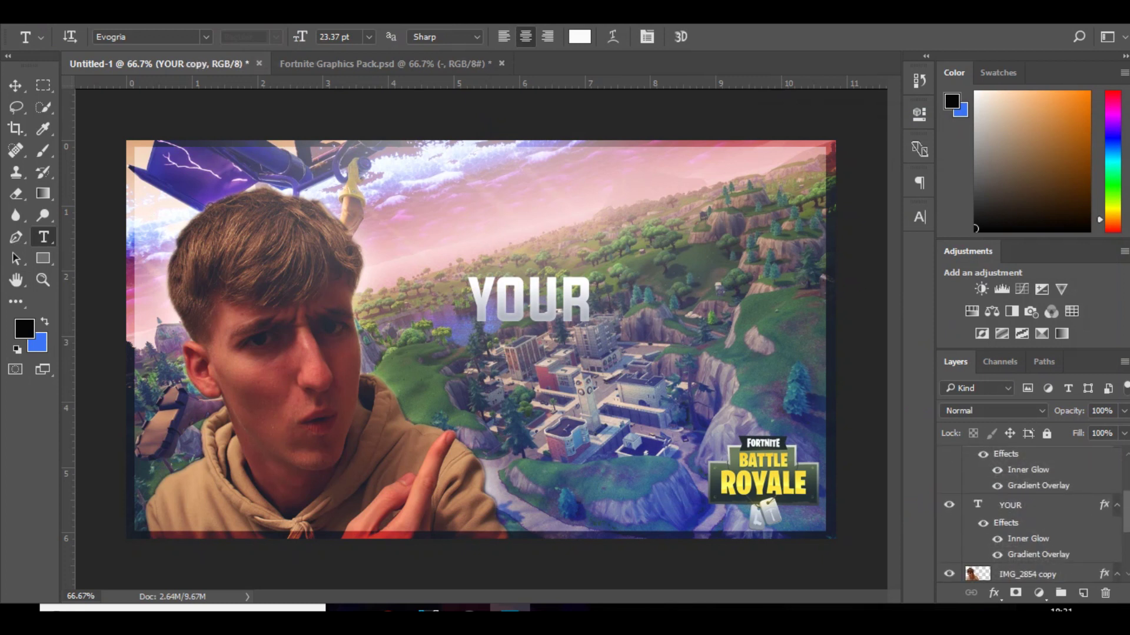
{"action": "double_click", "coordinate": [978, 505]}
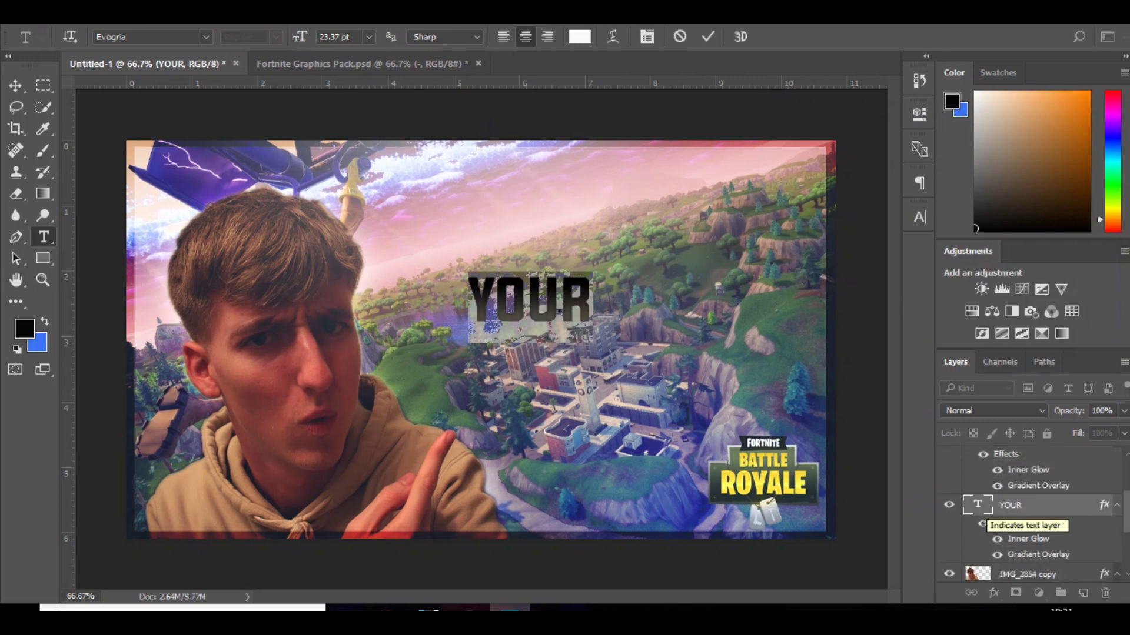
{"action": "type", "text": "TEXT"}
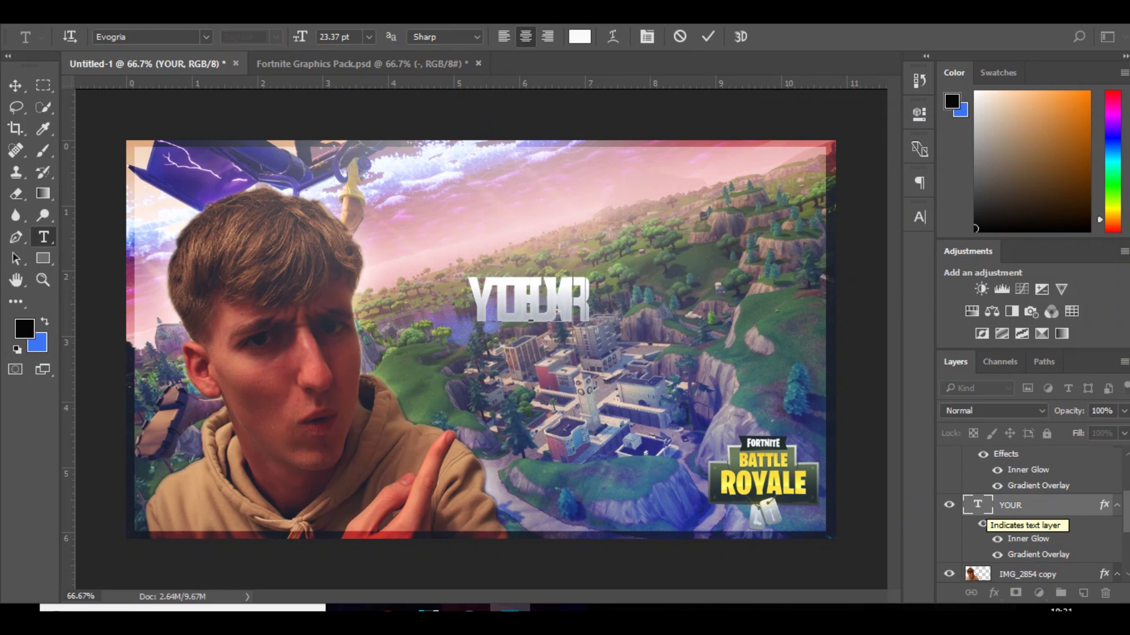
{"action": "left_click_drag", "start_coordinate": [557, 383], "coordinate": [553, 431]}
{"action": "key", "text": "ctrl+a"}
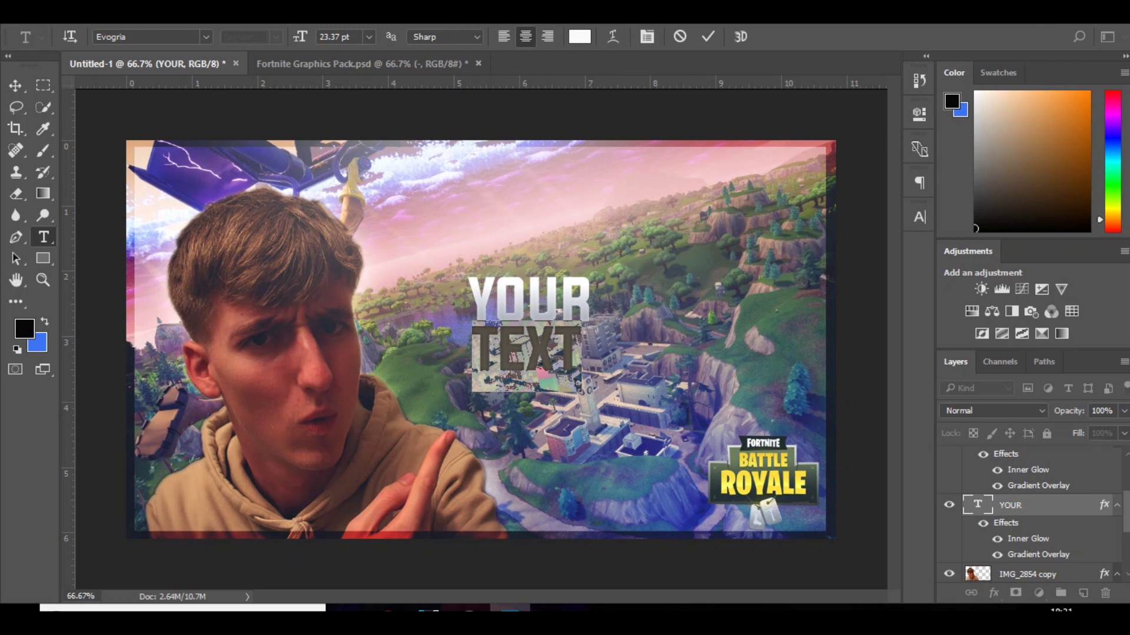
{"action": "key", "text": "ctrl+Return"}
Enlarge the word TEXT so its right edge lines up with the word YOUR.
{"action": "key", "text": "ctrl+t"}
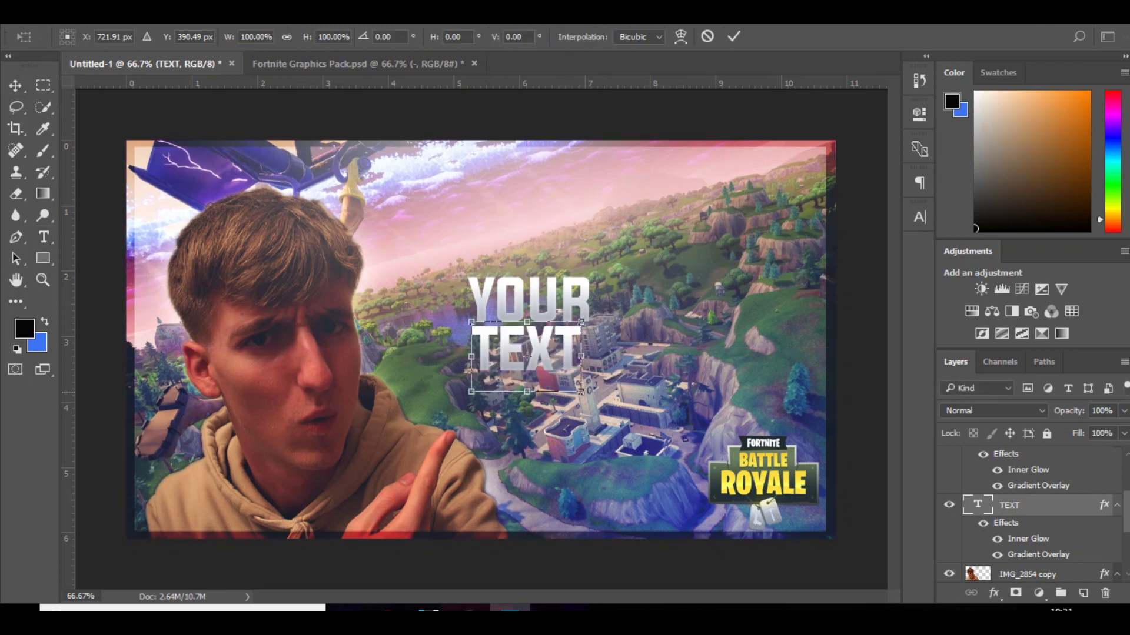
{"action": "left_click_drag", "start_coordinate": [581, 391], "coordinate": [591, 398]}
{"action": "key", "text": "Return"}
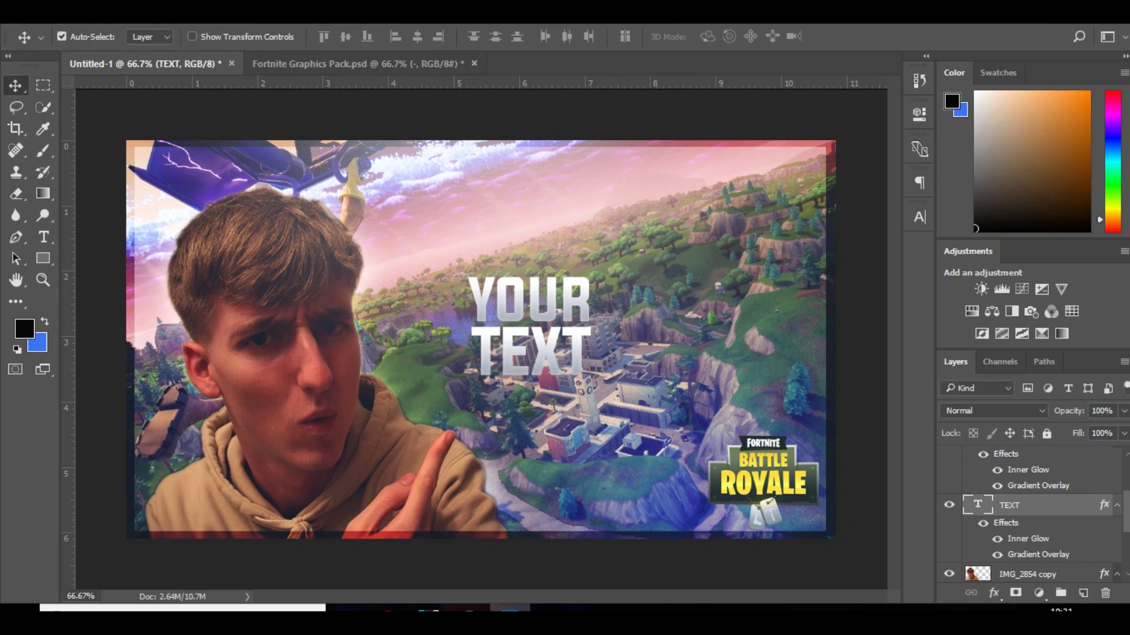
Recolour the word TEXT to yellow, ffe33c.
{"action": "double_click", "coordinate": [977, 505]}
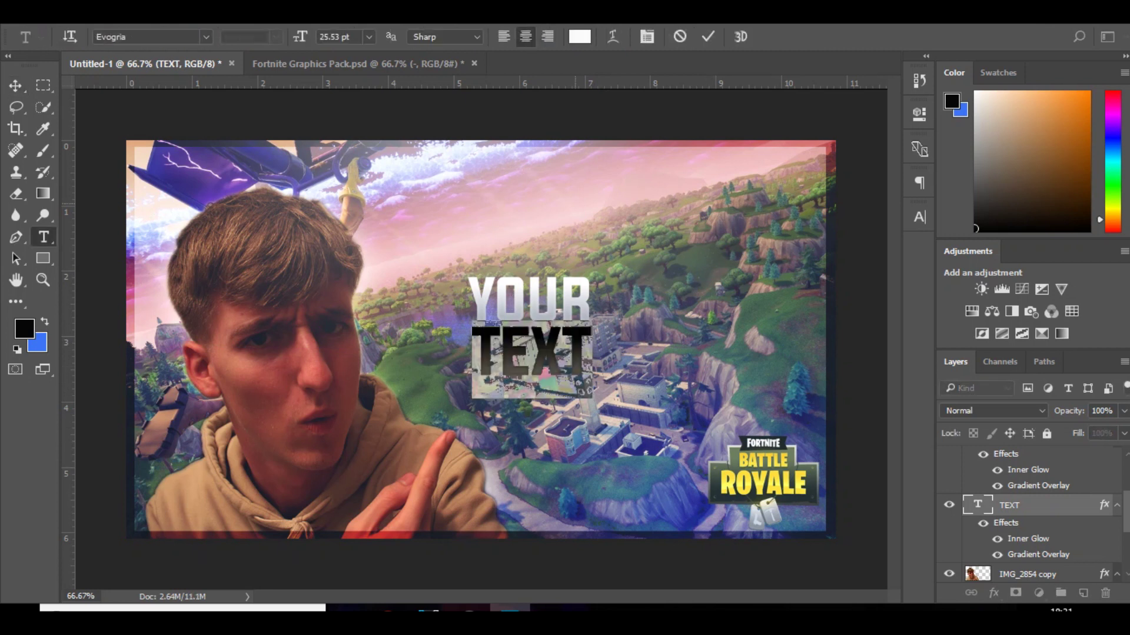
{"action": "left_click", "coordinate": [579, 37]}
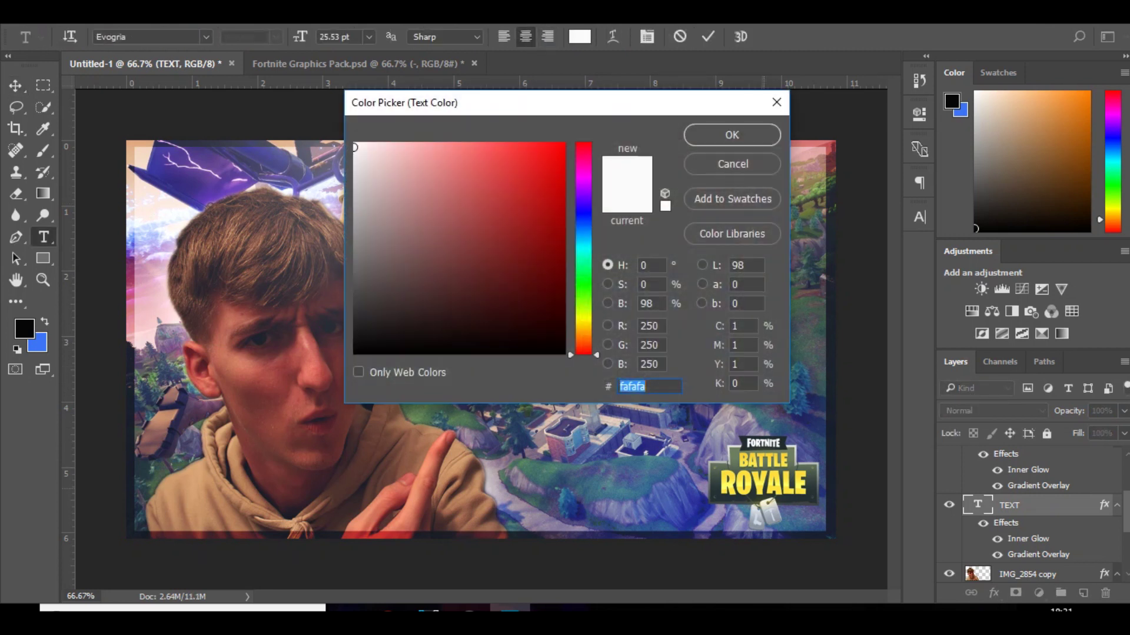
{"action": "type", "text": "ffe33c"}
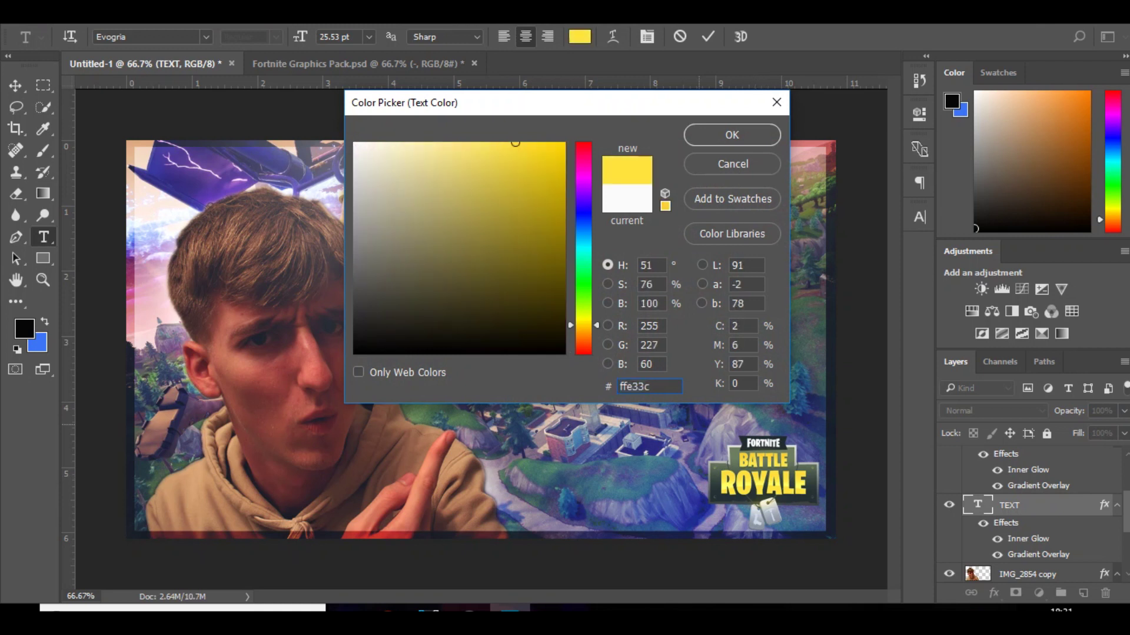
{"action": "key", "text": "Return"}
{"action": "left_click", "coordinate": [15, 86]}
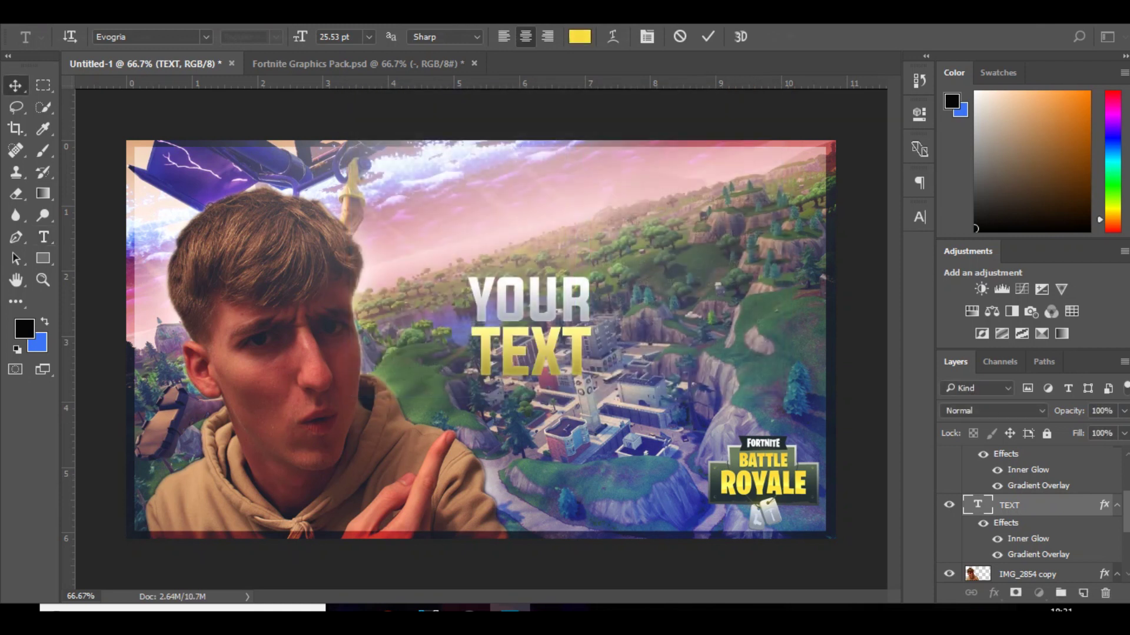
Group the YOUR and TEXT title layers together.
{"action": "scroll", "coordinate": [1029, 513], "scroll_direction": "up", "scroll_amount": 3}
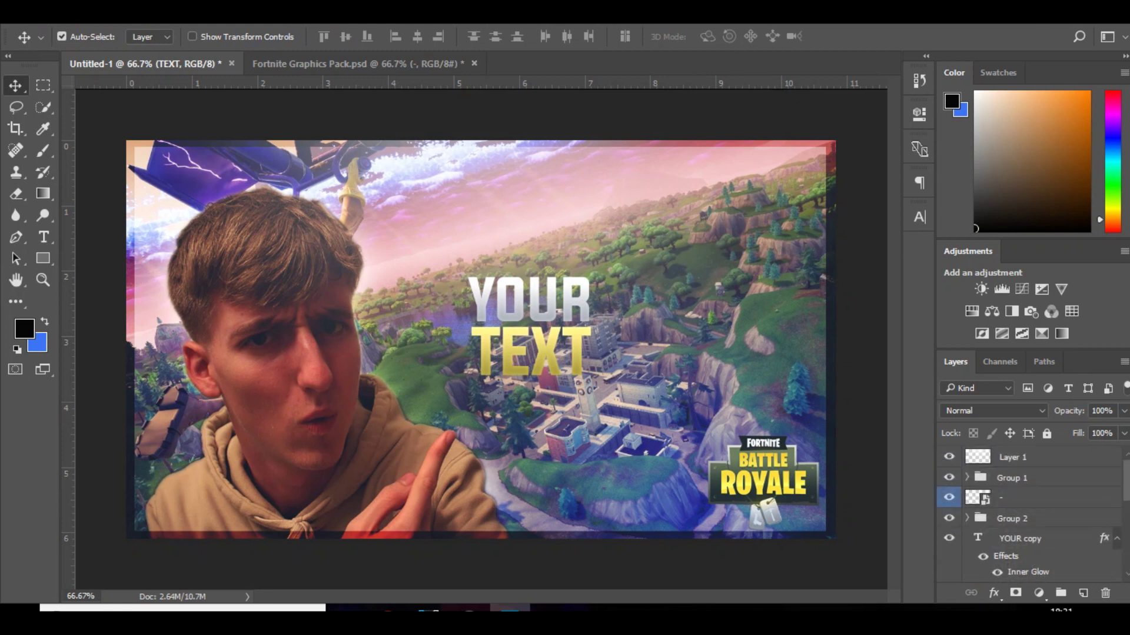
{"action": "left_click", "coordinate": [1030, 538], "text": "shift"}
{"action": "key", "text": "ctrl+g"}
Try enlarging the title group to about 235% beside the person and tilting it about -6 degrees.
{"action": "key", "text": "ctrl+t"}
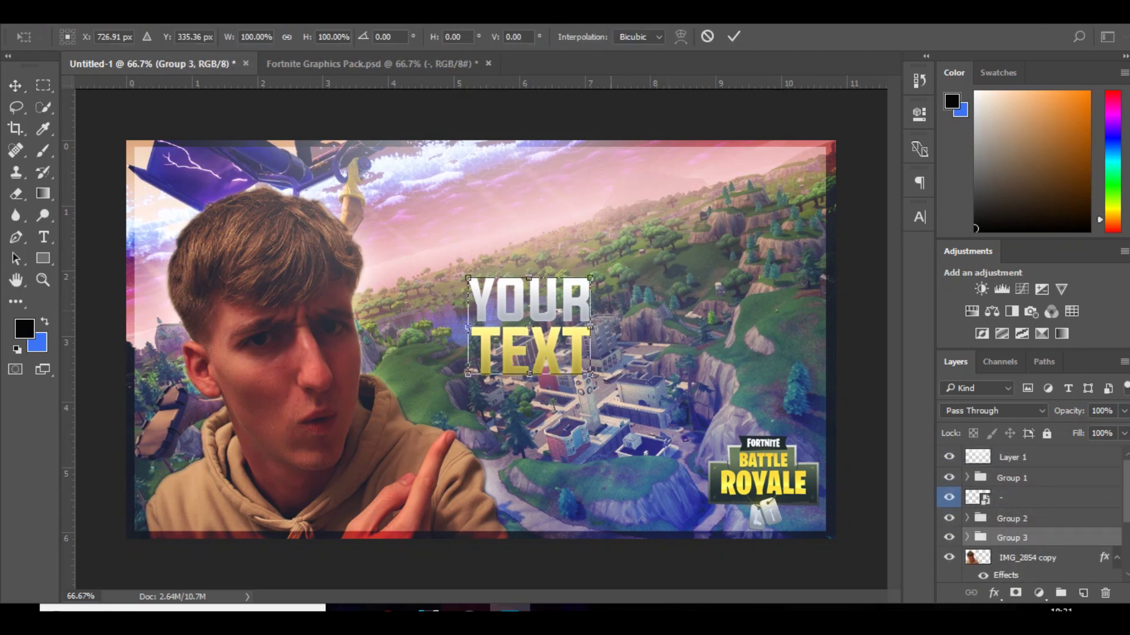
{"action": "left_click_drag", "start_coordinate": [593, 377], "coordinate": [758, 506]}
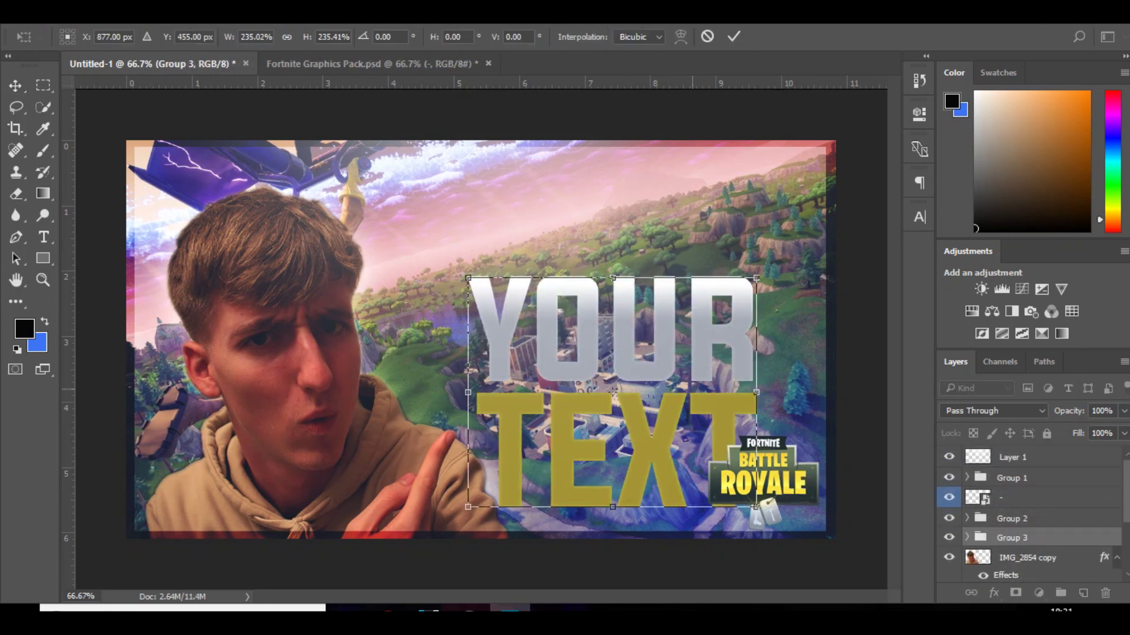
{"action": "left_click_drag", "start_coordinate": [690, 386], "coordinate": [698, 312]}
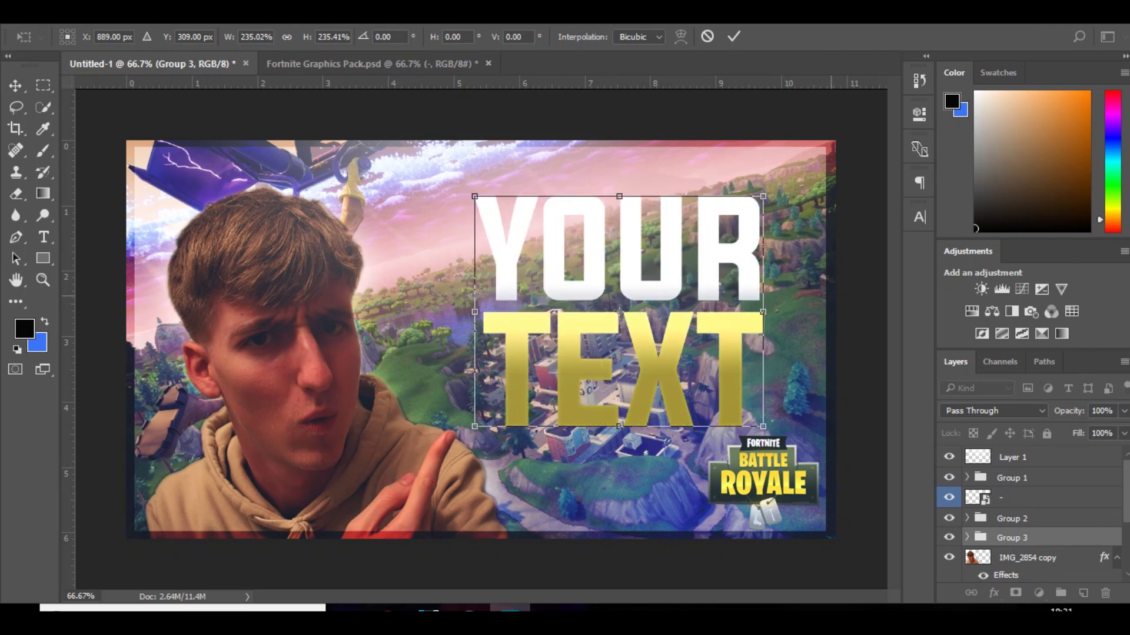
{"action": "left_click_drag", "start_coordinate": [831, 298], "coordinate": [832, 276]}
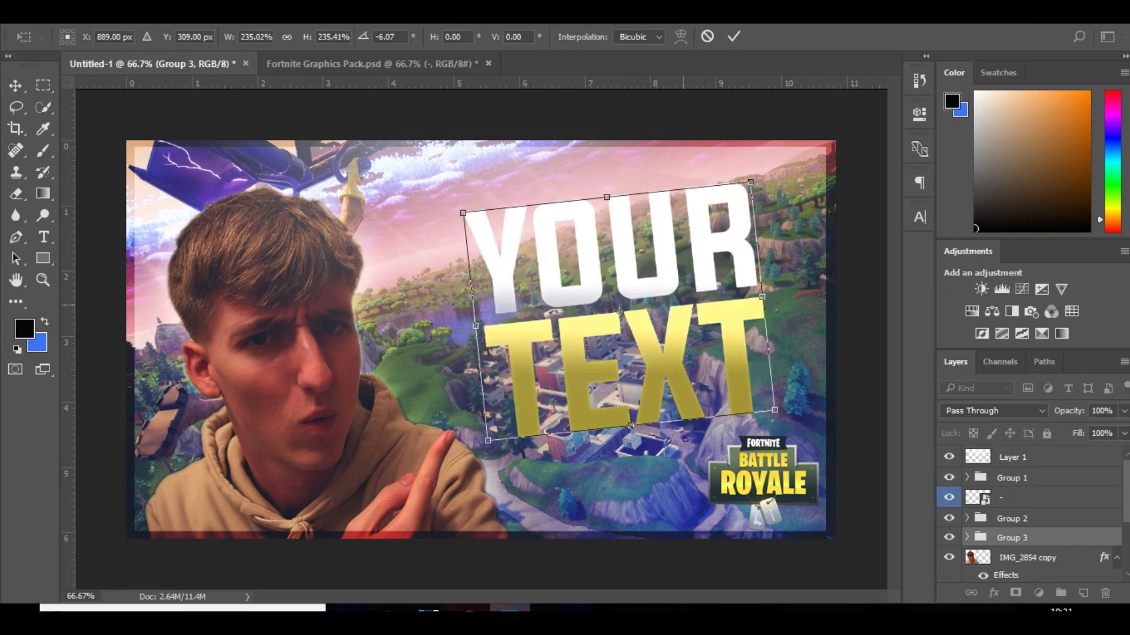
{"action": "key", "text": "Return"}
{"action": "key", "text": "ctrl+z"}
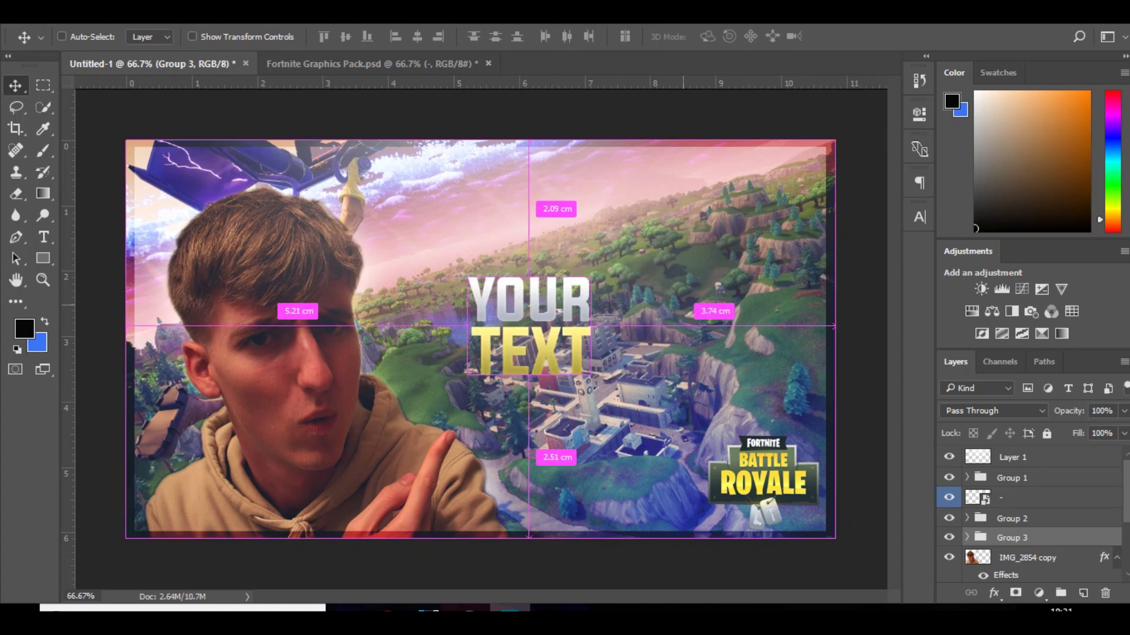
Skew the title group horizontally so the letters lean to the right.
{"action": "key", "text": "ctrl+t"}
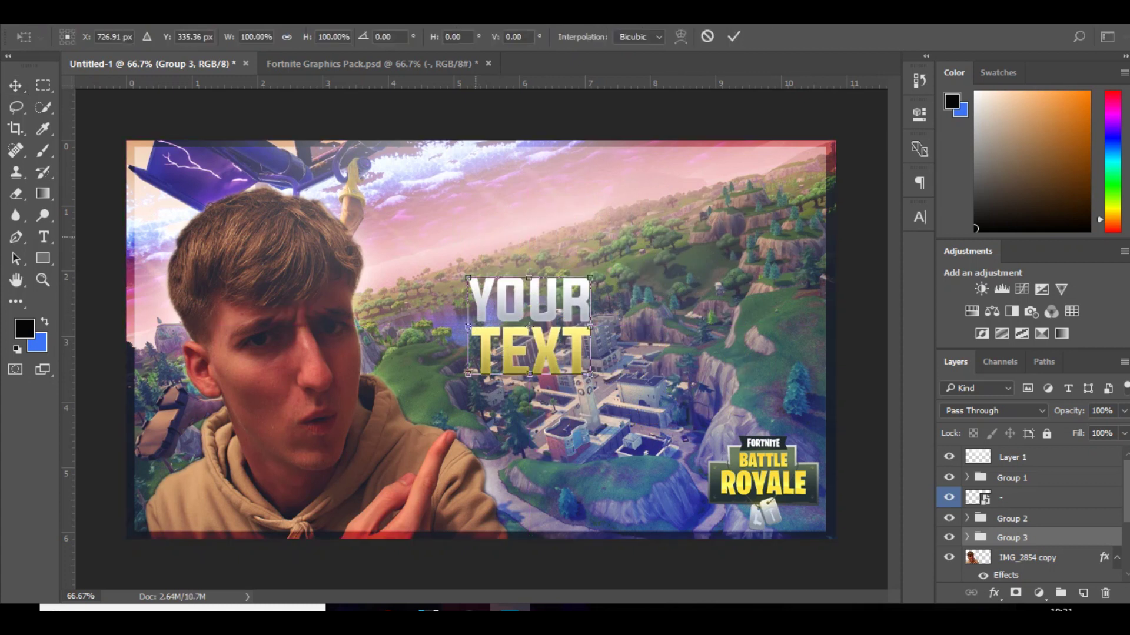
{"action": "left_click_drag", "start_coordinate": [528, 278], "coordinate": [544, 276]}
{"action": "key", "text": "Return"}
Enlarge the slanted title and tilt it upward to fill the space beside the person, and merge its group into one layer.
{"action": "key", "text": "ctrl+t"}
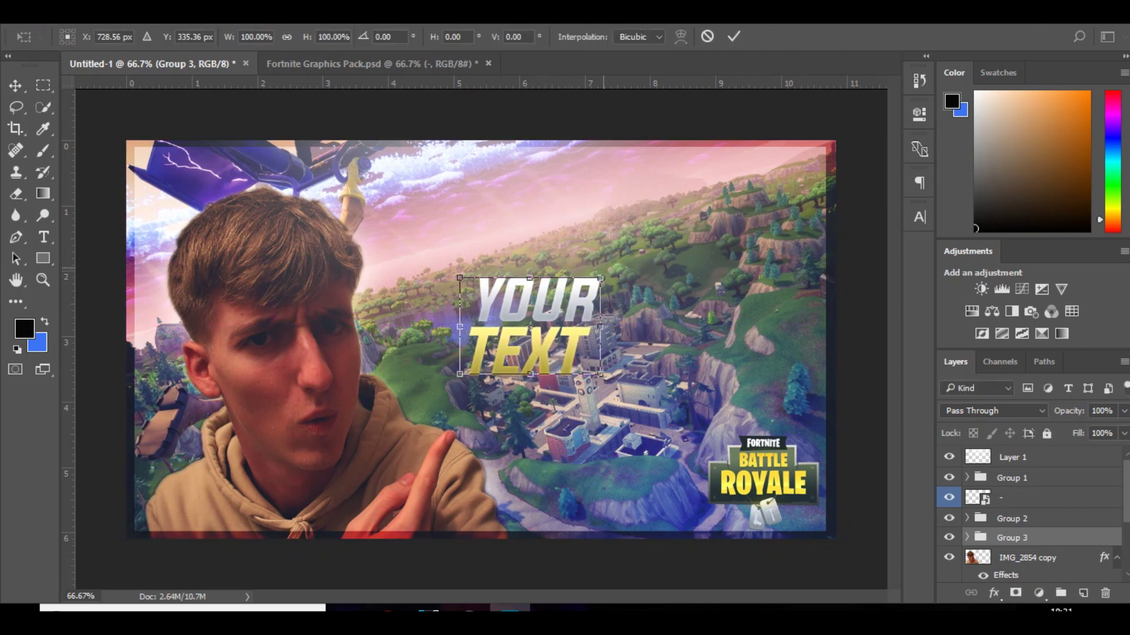
{"action": "left_click_drag", "start_coordinate": [600, 278], "coordinate": [728, 223]}
{"action": "left_click_drag", "start_coordinate": [830, 247], "coordinate": [834, 223]}
{"action": "key", "text": "Return"}
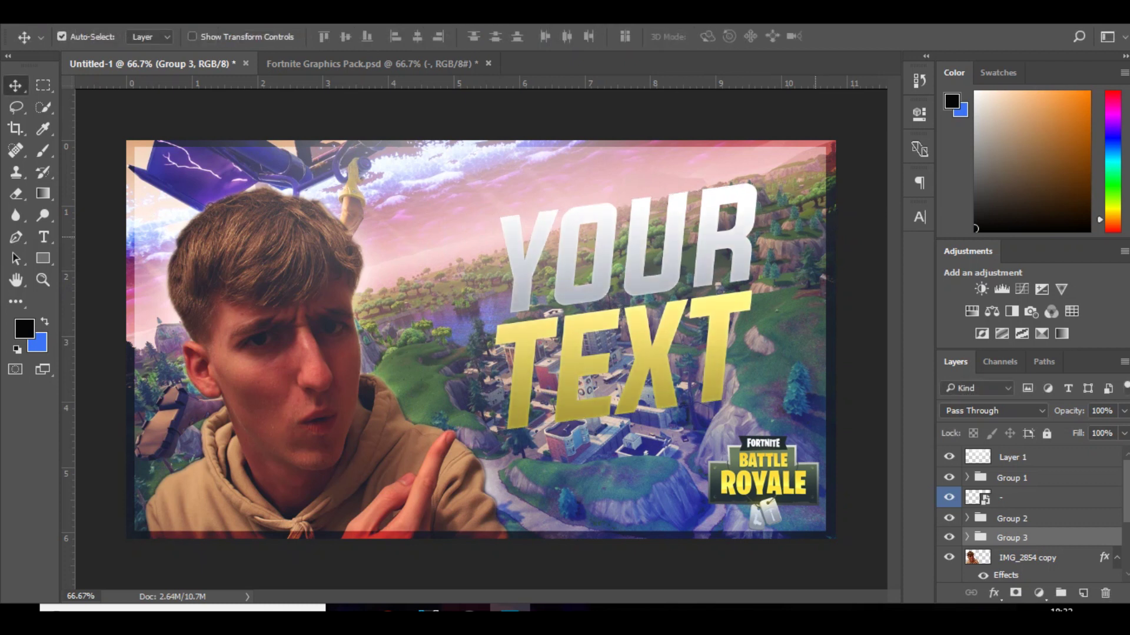
{"action": "key", "text": "ctrl"}
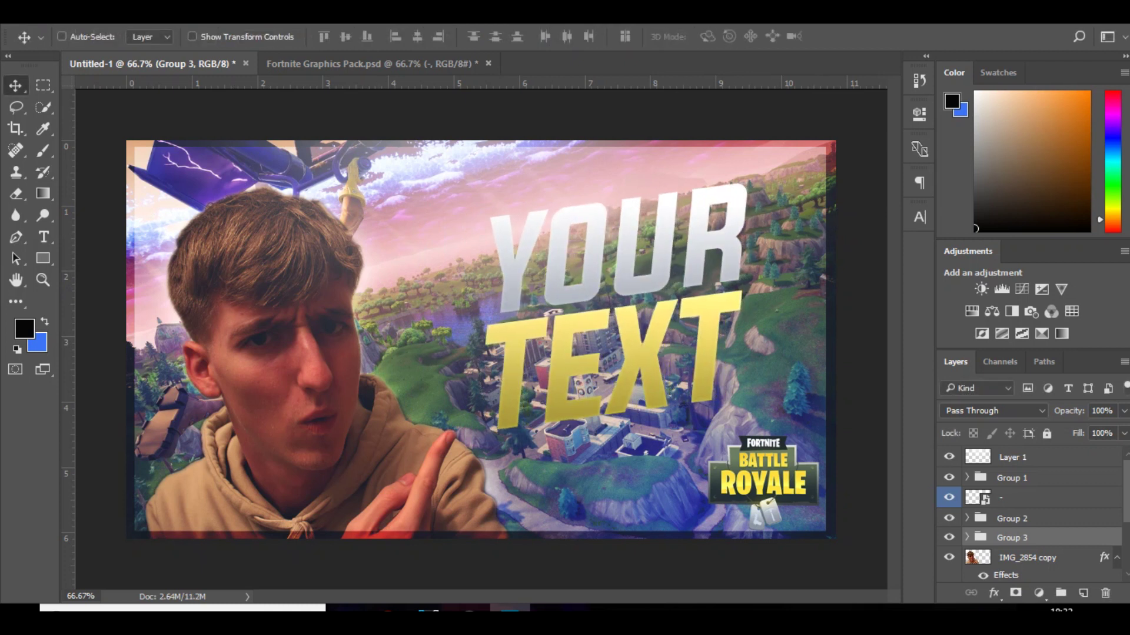
{"action": "key", "text": "ctrl+e"}
Paint a soft white glow spot with a 475 px brush between the words YOUR and TEXT on a new layer above the title.
{"action": "key", "text": "ctrl+shift+alt+n"}
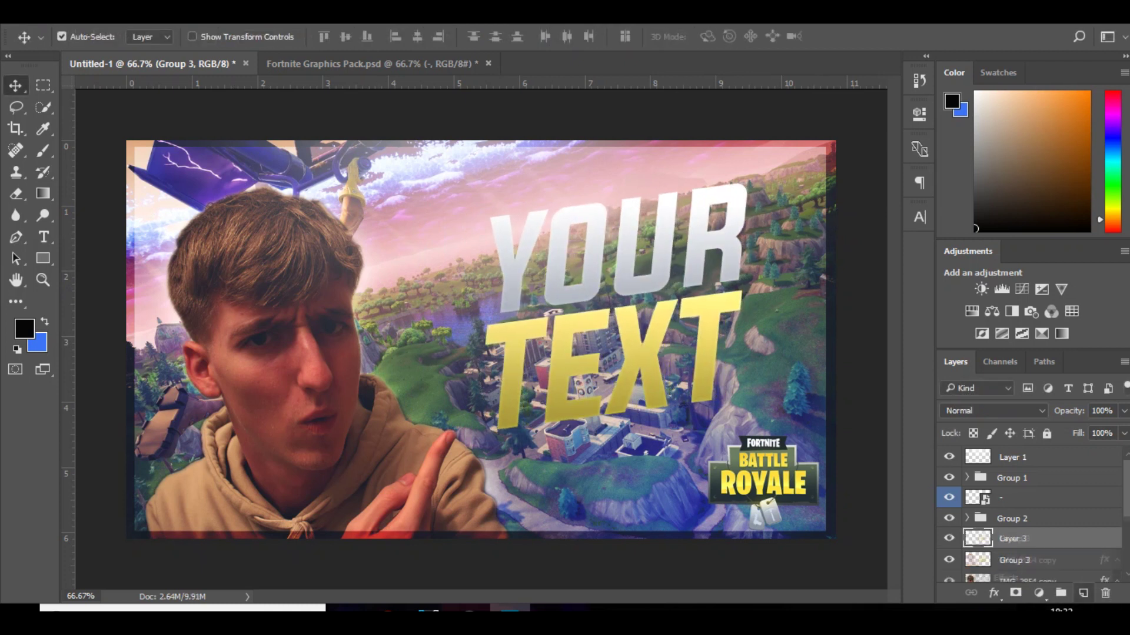
{"action": "left_click", "coordinate": [43, 151]}
{"action": "left_click", "coordinate": [24, 329]}
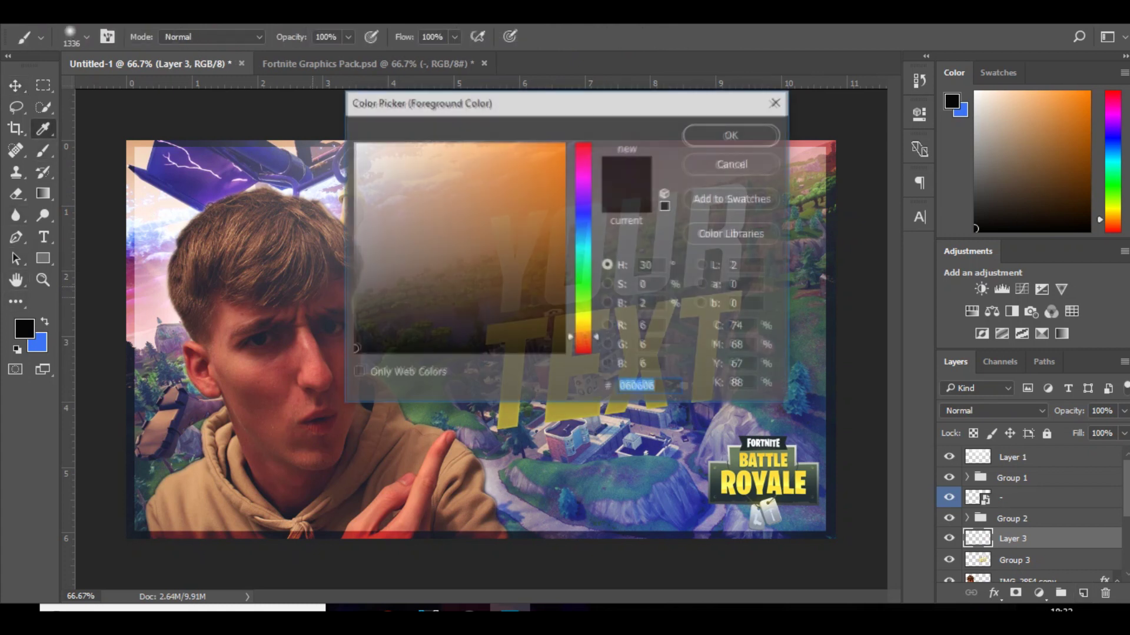
{"action": "left_click_drag", "start_coordinate": [374, 198], "coordinate": [353, 141]}
{"action": "left_click", "coordinate": [732, 136]}
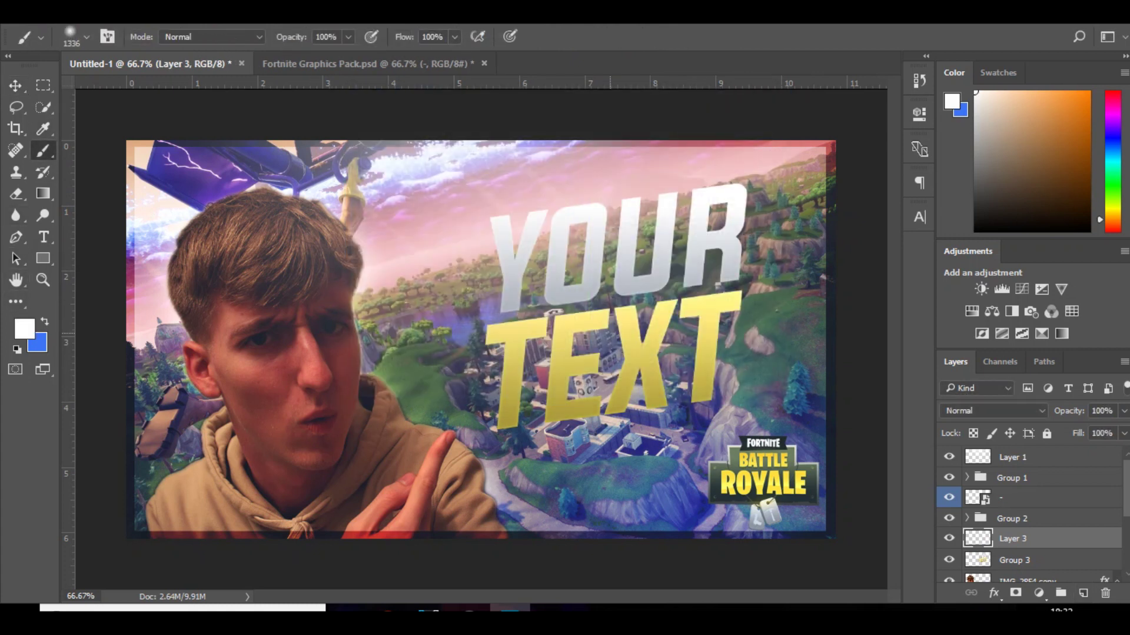
{"action": "mouse_move", "coordinate": [611, 334]}
{"action": "left_mouse_down"}
{"action": "mouse_move", "coordinate": [640, 334]}
{"action": "mouse_move", "coordinate": [431, 334]}
{"action": "left_mouse_up"}
{"action": "key", "text": "Caps_Lock"}
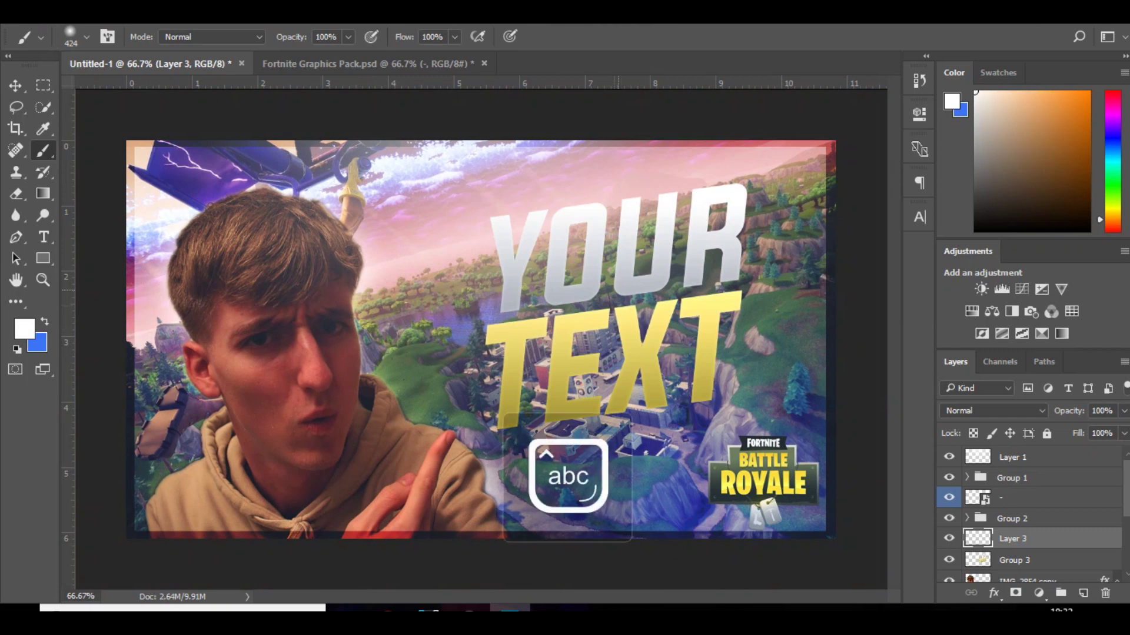
{"action": "left_click_drag", "start_coordinate": [610, 295], "coordinate": [621, 295]}
{"action": "left_click", "coordinate": [617, 311]}
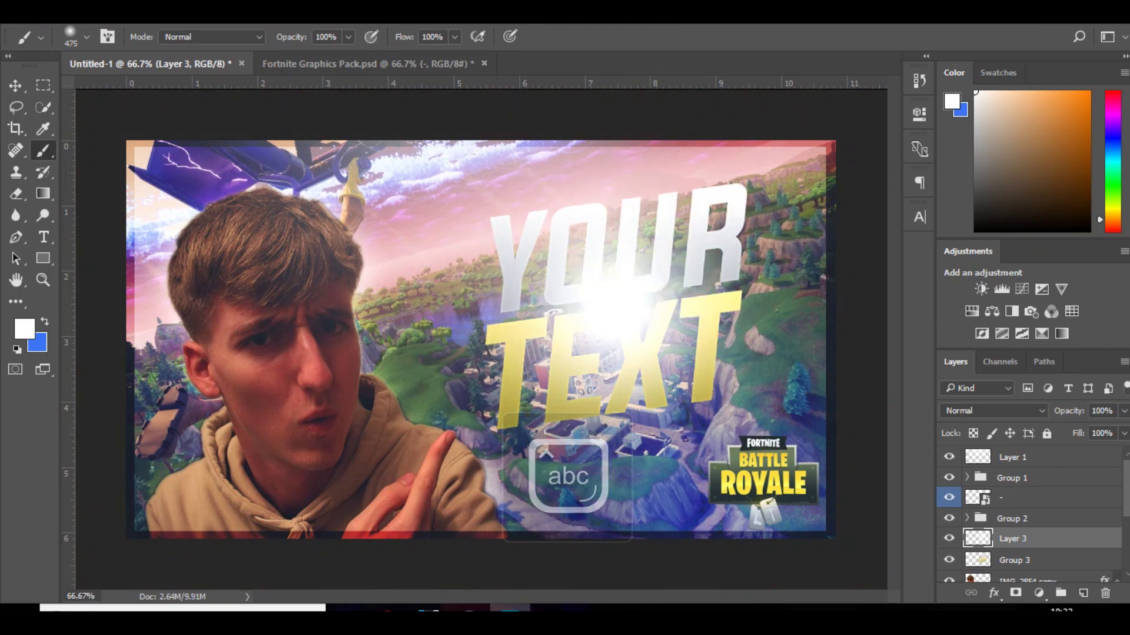
Set the white glow layer to Overlay blend mode with 41% opacity.
{"action": "left_click", "coordinate": [995, 411]}
{"action": "left_click", "coordinate": [977, 237]}
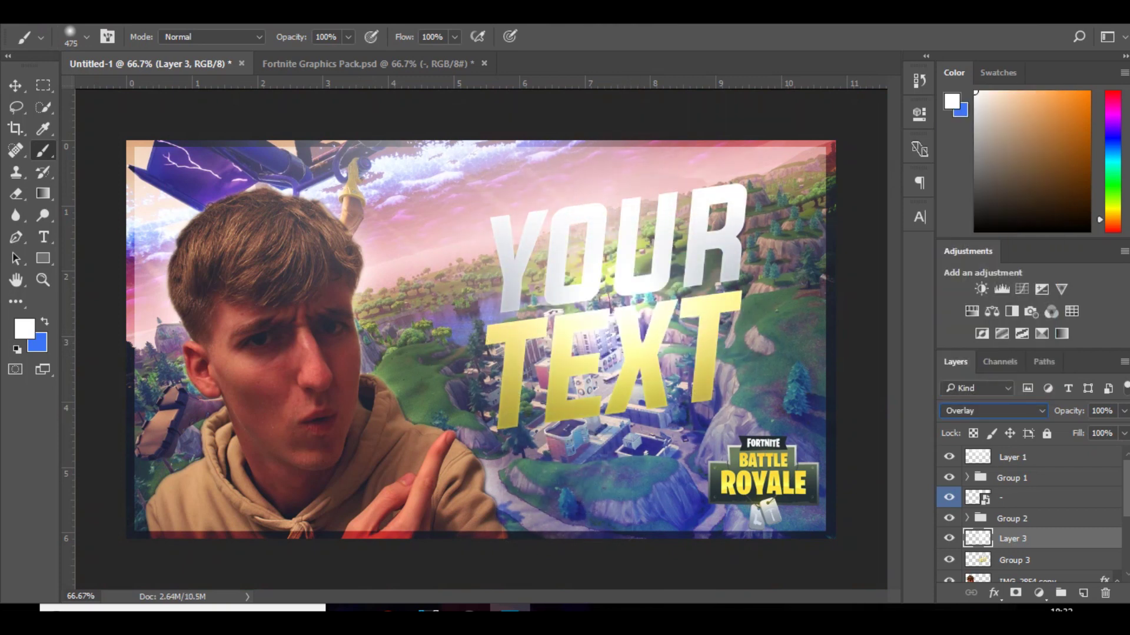
{"action": "left_click", "coordinate": [1124, 411]}
{"action": "left_click_drag", "start_coordinate": [1122, 431], "coordinate": [1077, 431]}
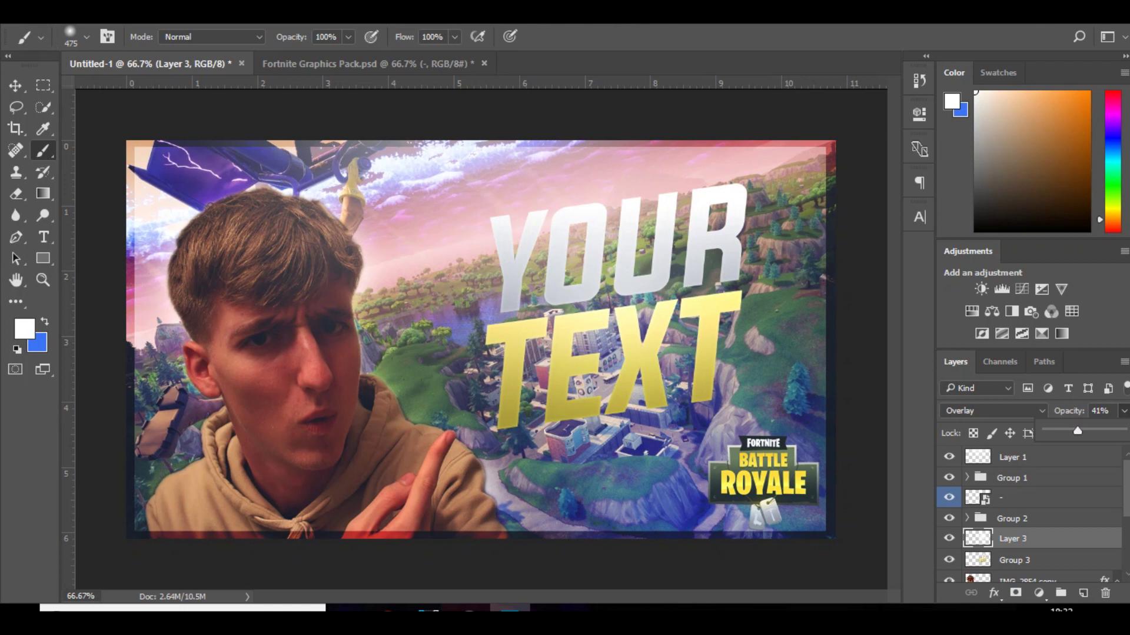
{"action": "key", "text": "Return"}
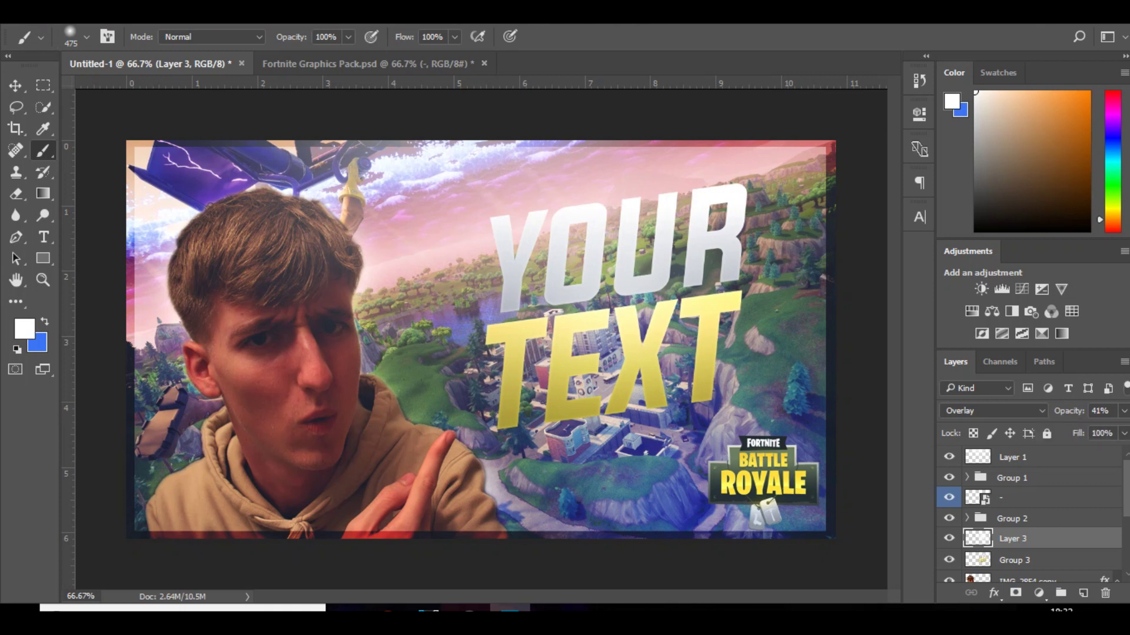
Switch to Fortnite Graphics Pack.psd, hide the Battle Royale logo and go to the contents of the PNG's group.
{"action": "left_click", "coordinate": [1024, 458]}
{"action": "key", "text": "ctrl+Tab"}
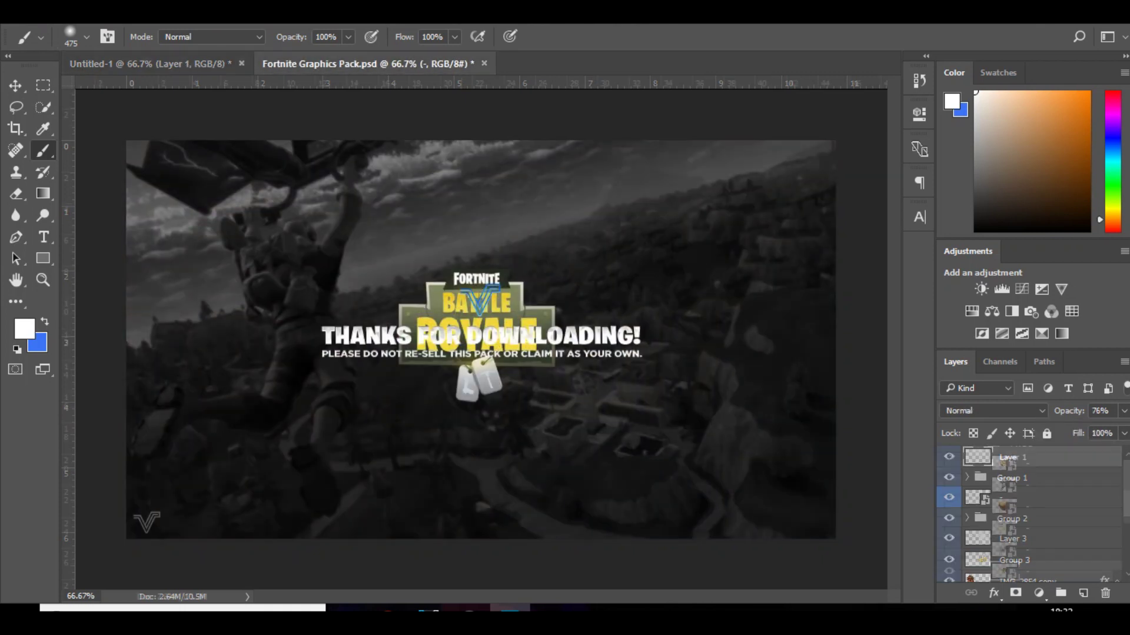
{"action": "left_click", "coordinate": [948, 571]}
{"action": "scroll", "coordinate": [1001, 530], "scroll_direction": "up", "scroll_amount": 5}
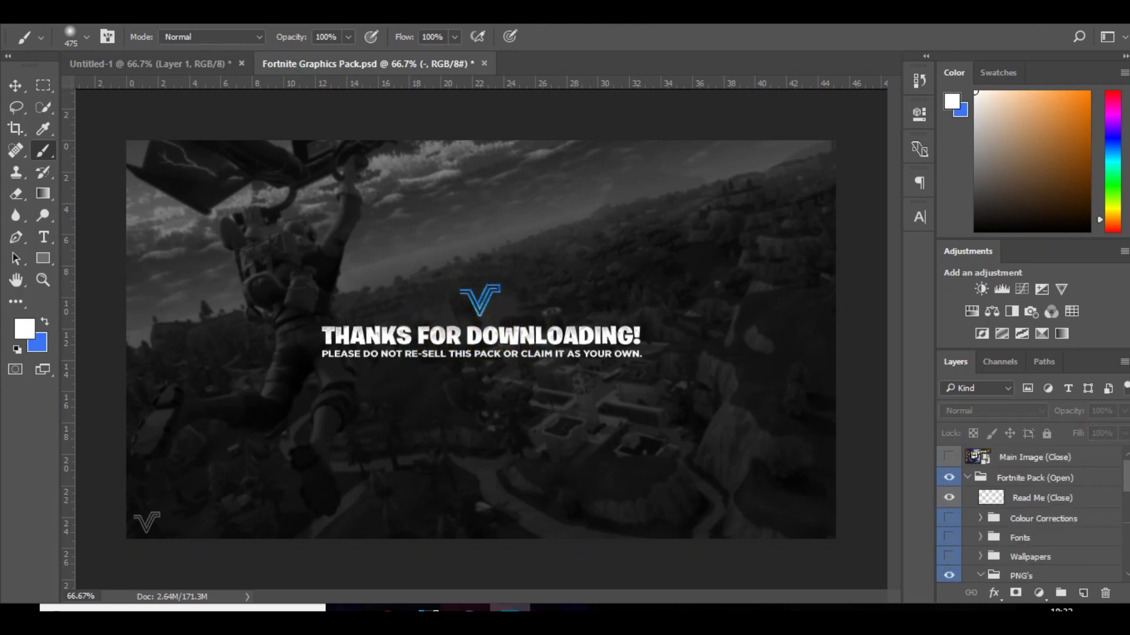
{"action": "left_click", "coordinate": [949, 575]}
{"action": "left_click", "coordinate": [1022, 576]}
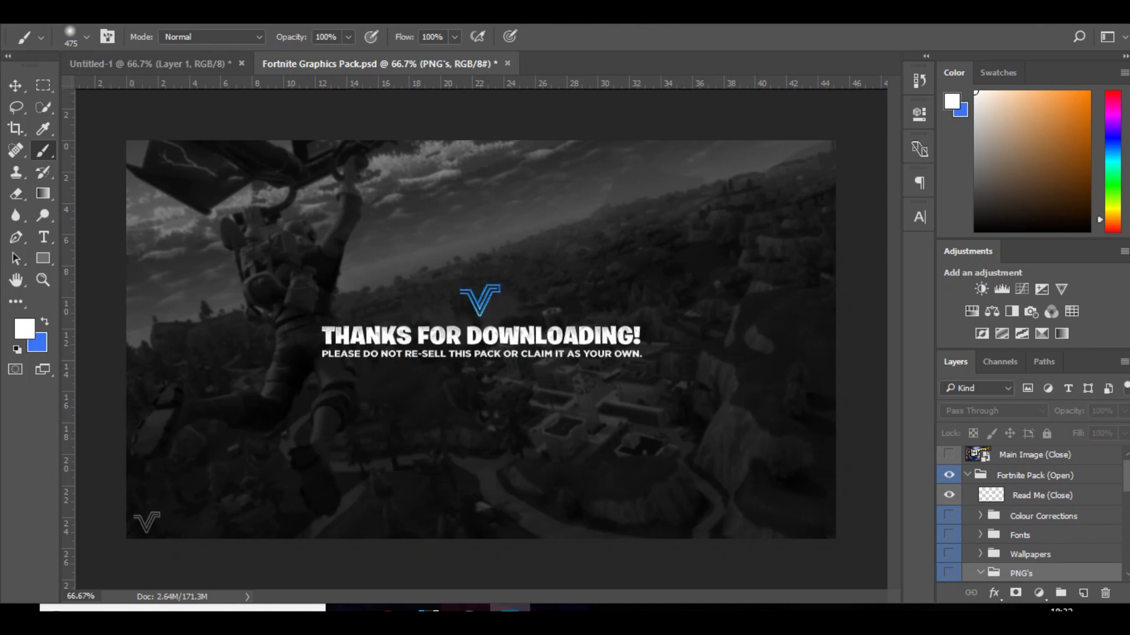
{"action": "scroll", "coordinate": [1024, 518], "scroll_direction": "down", "scroll_amount": 5}
{"action": "scroll", "coordinate": [1024, 518], "scroll_direction": "up", "scroll_amount": 3}
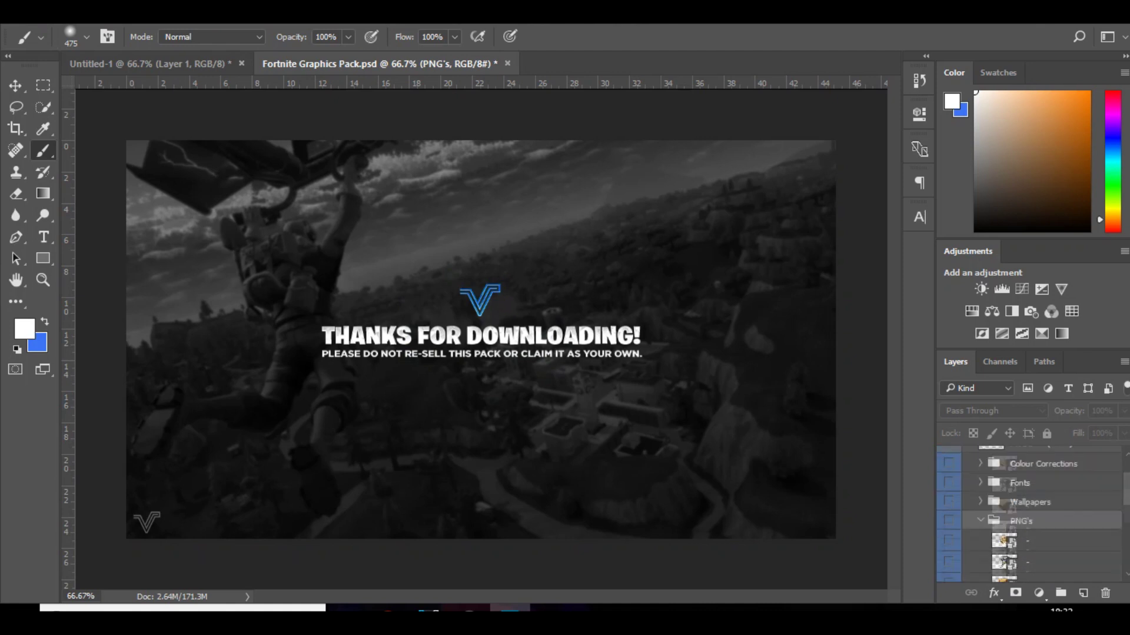
{"action": "left_click", "coordinate": [980, 520]}
{"action": "left_click", "coordinate": [980, 521]}
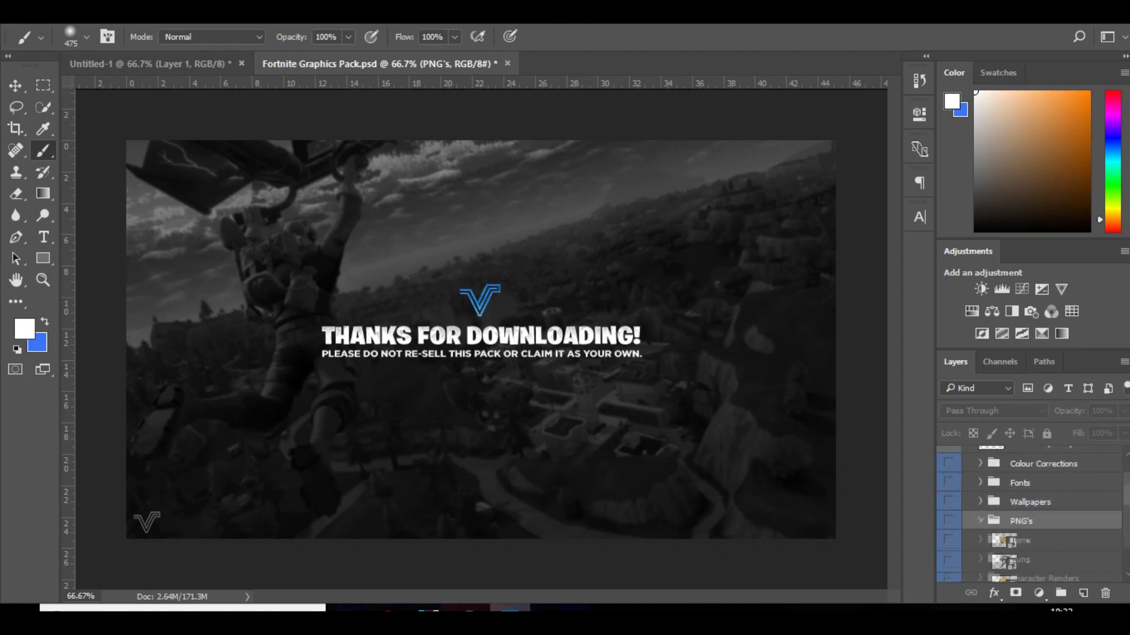
Preview the images in the PNG's group one at a time to look for an effect for the thumbnail.
{"action": "left_click", "coordinate": [1034, 540]}
{"action": "left_click", "coordinate": [948, 540]}
{"action": "left_click", "coordinate": [948, 541]}
{"action": "left_click", "coordinate": [949, 562]}
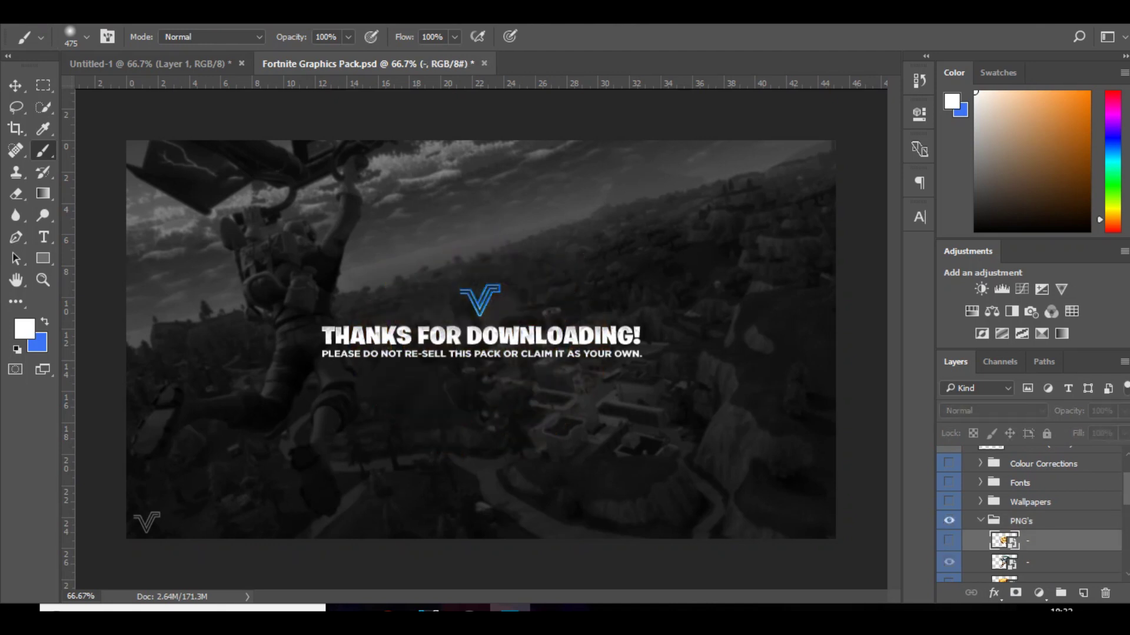
{"action": "left_click", "coordinate": [949, 562]}
{"action": "left_click", "coordinate": [949, 580]}
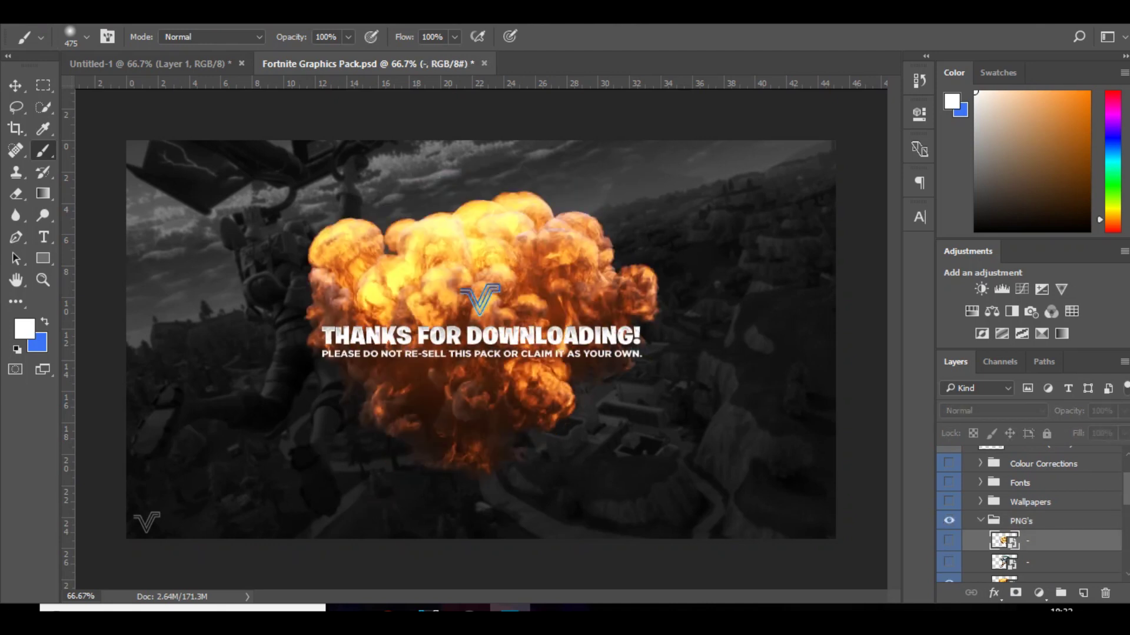
{"action": "scroll", "coordinate": [1029, 512], "scroll_direction": "down", "scroll_amount": 3}
{"action": "left_click", "coordinate": [948, 464]}
{"action": "left_click", "coordinate": [948, 487]}
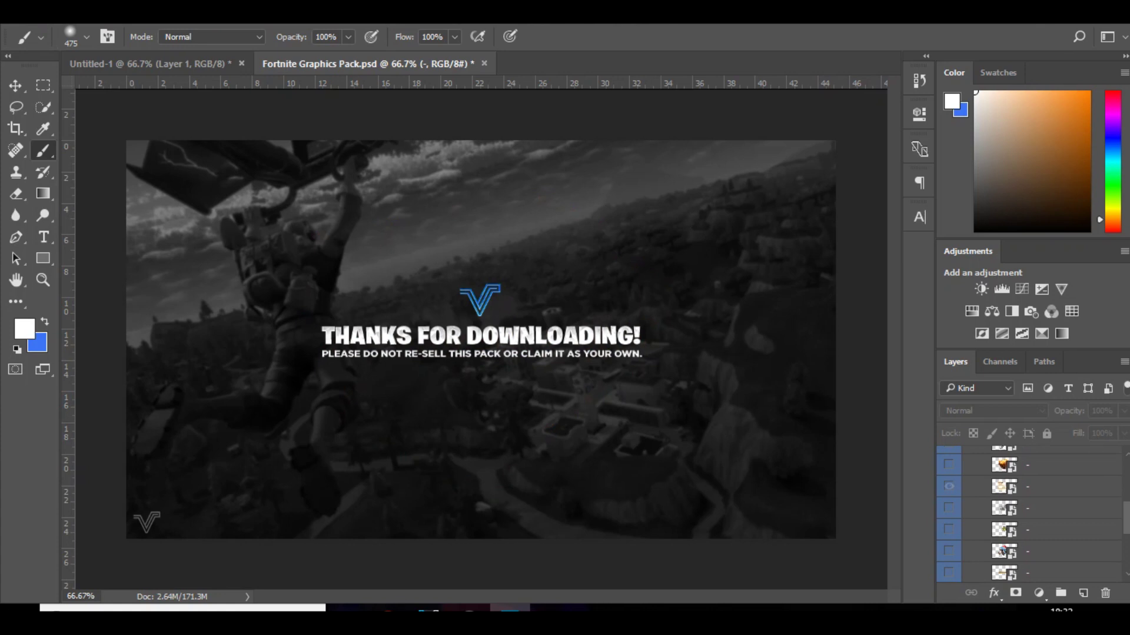
{"action": "left_click", "coordinate": [949, 486]}
{"action": "left_click", "coordinate": [948, 508]}
{"action": "left_click", "coordinate": [949, 508]}
{"action": "left_click", "coordinate": [949, 530]}
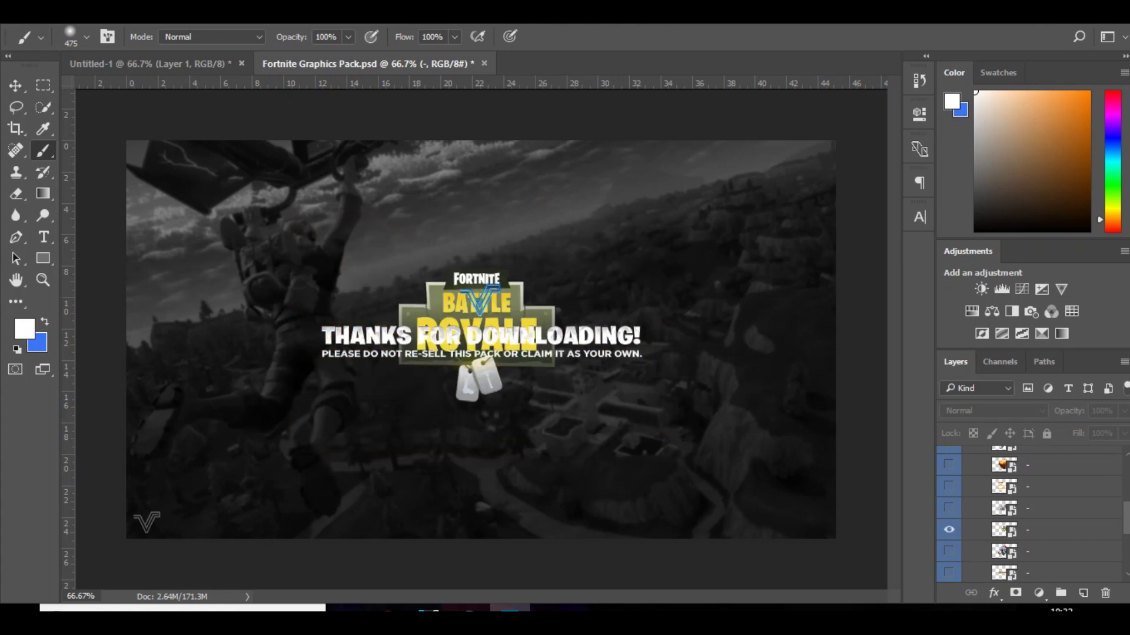
{"action": "left_click", "coordinate": [948, 530]}
{"action": "left_click", "coordinate": [949, 551]}
{"action": "left_click", "coordinate": [948, 551]}
{"action": "left_click", "coordinate": [948, 573]}
{"action": "left_click", "coordinate": [949, 572]}
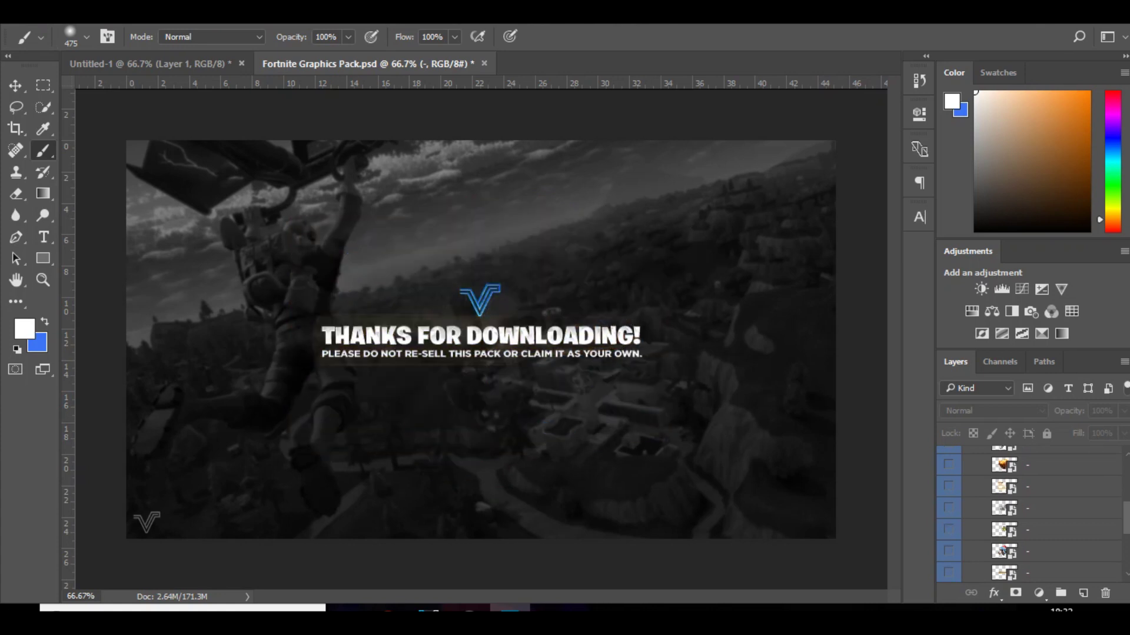
{"action": "scroll", "coordinate": [1030, 512], "scroll_direction": "down", "scroll_amount": 3}
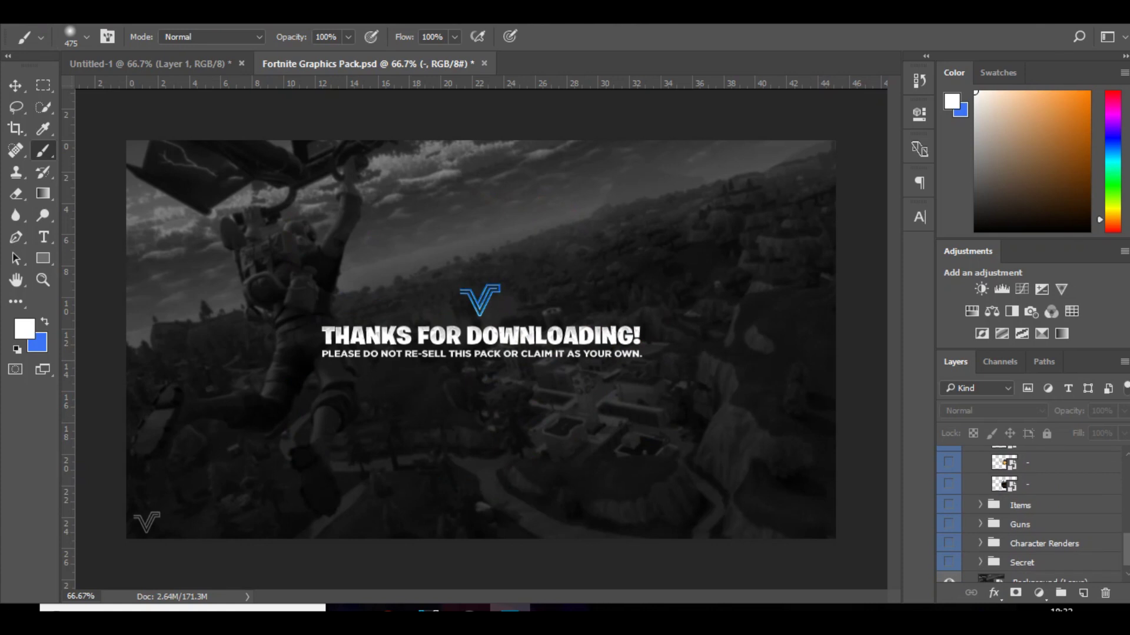
{"action": "left_click", "coordinate": [948, 484]}
{"action": "left_click", "coordinate": [949, 484]}
{"action": "scroll", "coordinate": [1030, 512], "scroll_direction": "up", "scroll_amount": 4}
Try the explosion image from the pack behind the title, directly above the wallpaper layer, and delete it.
{"action": "left_click", "coordinate": [948, 503]}
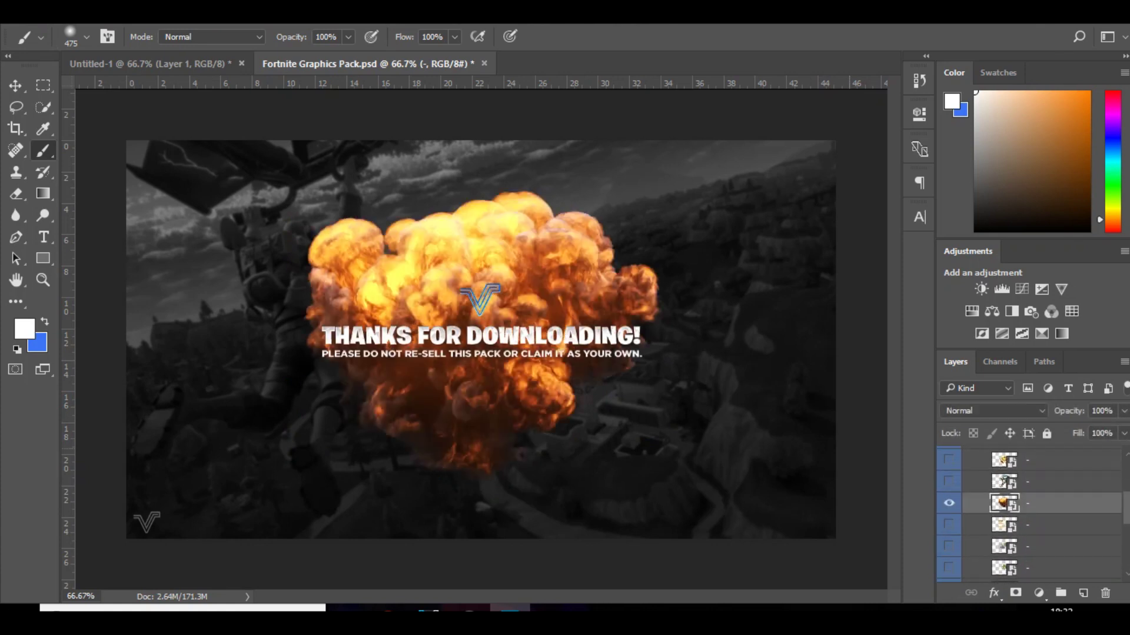
{"action": "key", "text": "v"}
{"action": "left_click_drag", "start_coordinate": [346, 232], "coordinate": [544, 353]}
{"action": "left_click_drag", "start_coordinate": [1059, 459], "coordinate": [1062, 537]}
{"action": "key", "text": "ctrl+t"}
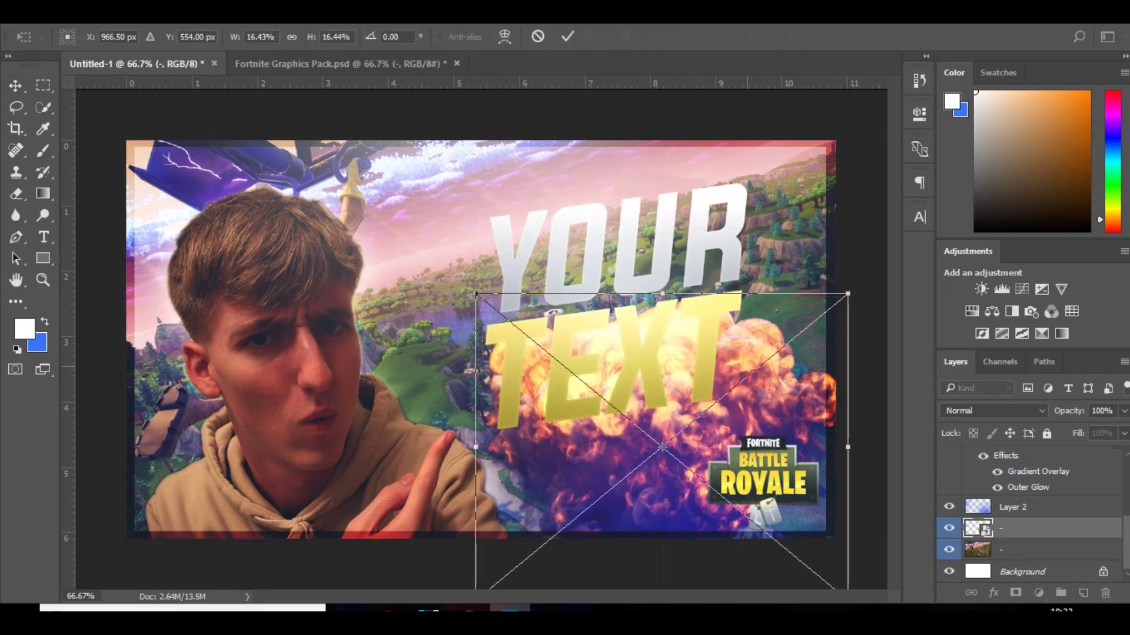
{"action": "left_click_drag", "start_coordinate": [768, 391], "coordinate": [727, 228]}
{"action": "key", "text": "Return"}
{"action": "key", "text": "Delete"}
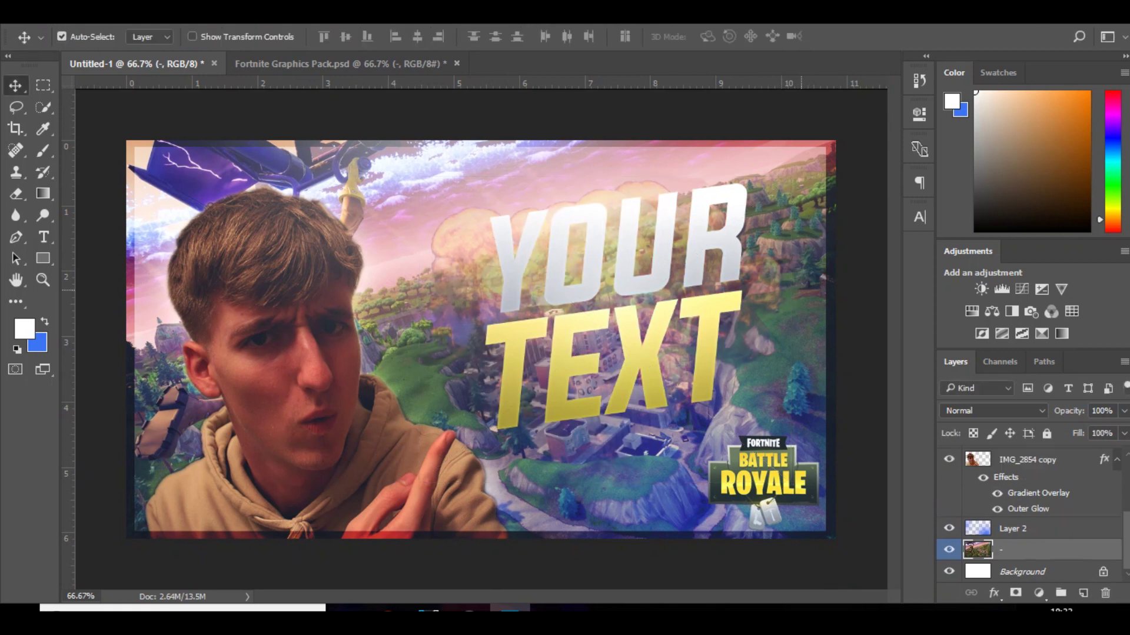
Add a Brightness/Contrast adjustment layer above all layers with brightness -2 and contrast 34.
{"action": "scroll", "coordinate": [1030, 514], "scroll_direction": "up", "scroll_amount": 5}
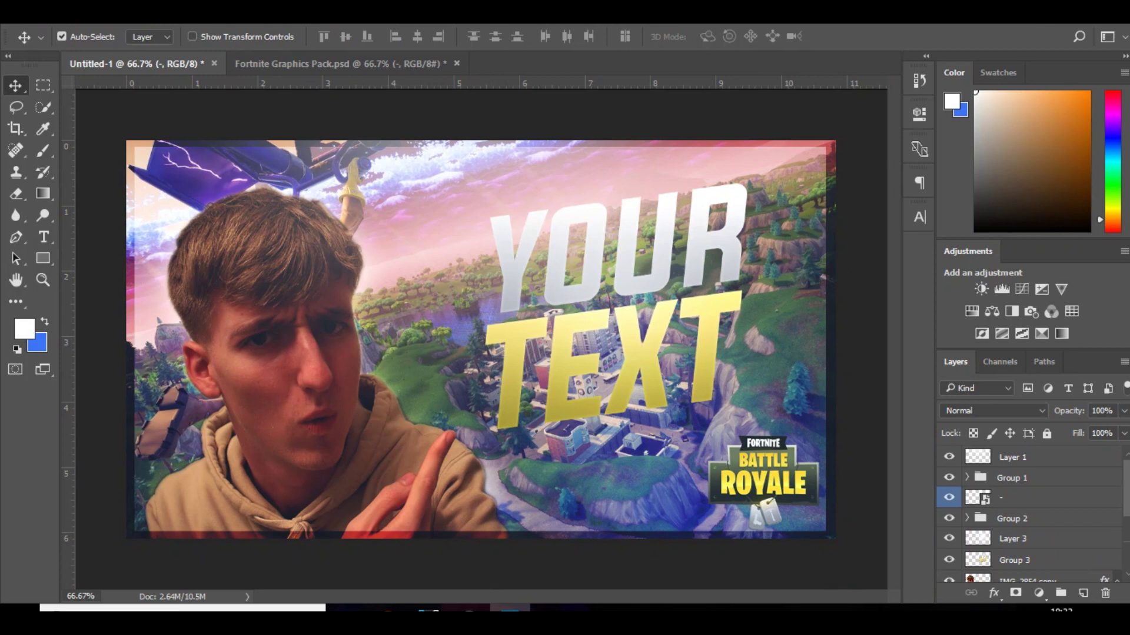
{"action": "left_click", "coordinate": [1012, 457]}
{"action": "left_click", "coordinate": [981, 289]}
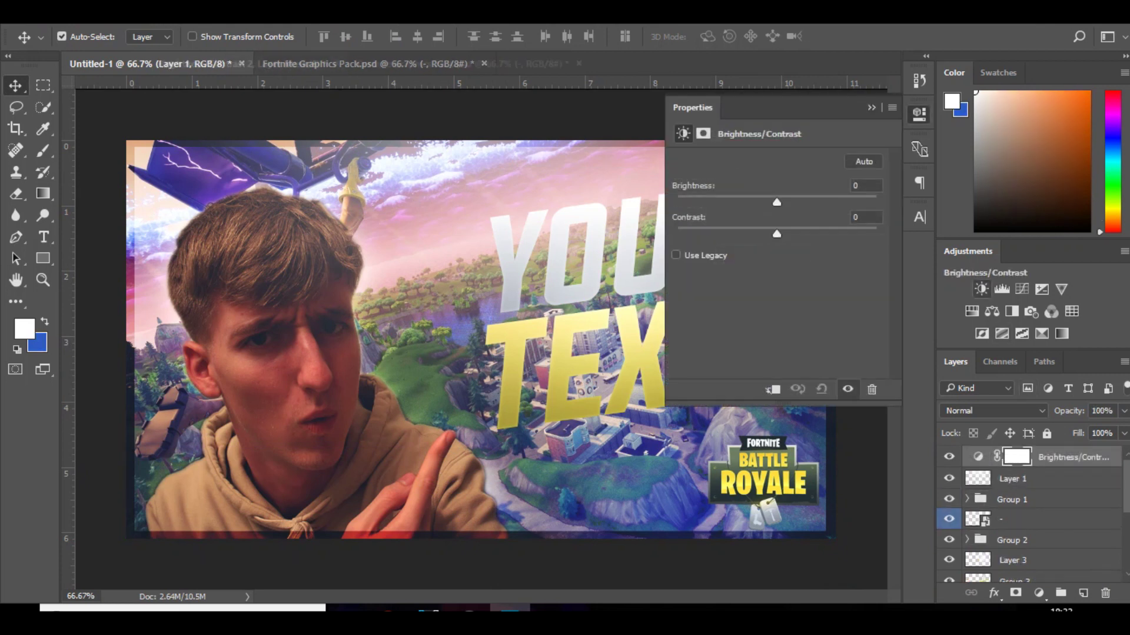
{"action": "left_click_drag", "start_coordinate": [777, 202], "coordinate": [811, 234]}
{"action": "mouse_move", "coordinate": [759, 202]}
{"action": "left_mouse_down"}
{"action": "mouse_move", "coordinate": [786, 202]}
{"action": "mouse_move", "coordinate": [775, 201]}
{"action": "left_mouse_up"}
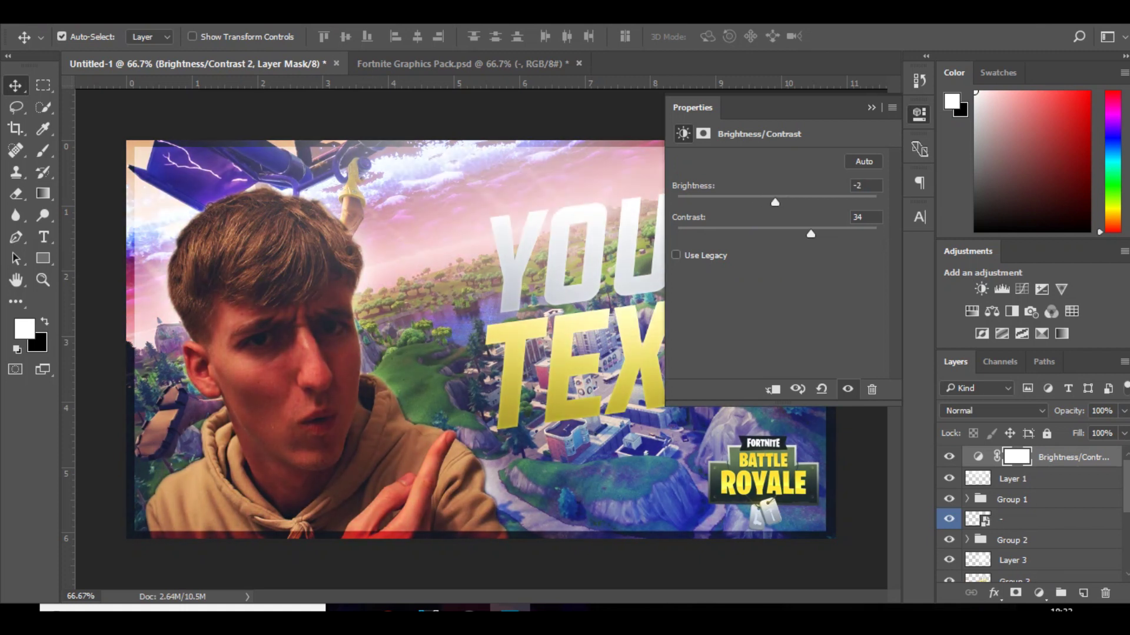
Add a Curves adjustment layer with custom curve points, plus an Exposure layer with exposure +0.22, offset +0.0125 and gamma correction 0.86.
{"action": "left_click", "coordinate": [1022, 289]}
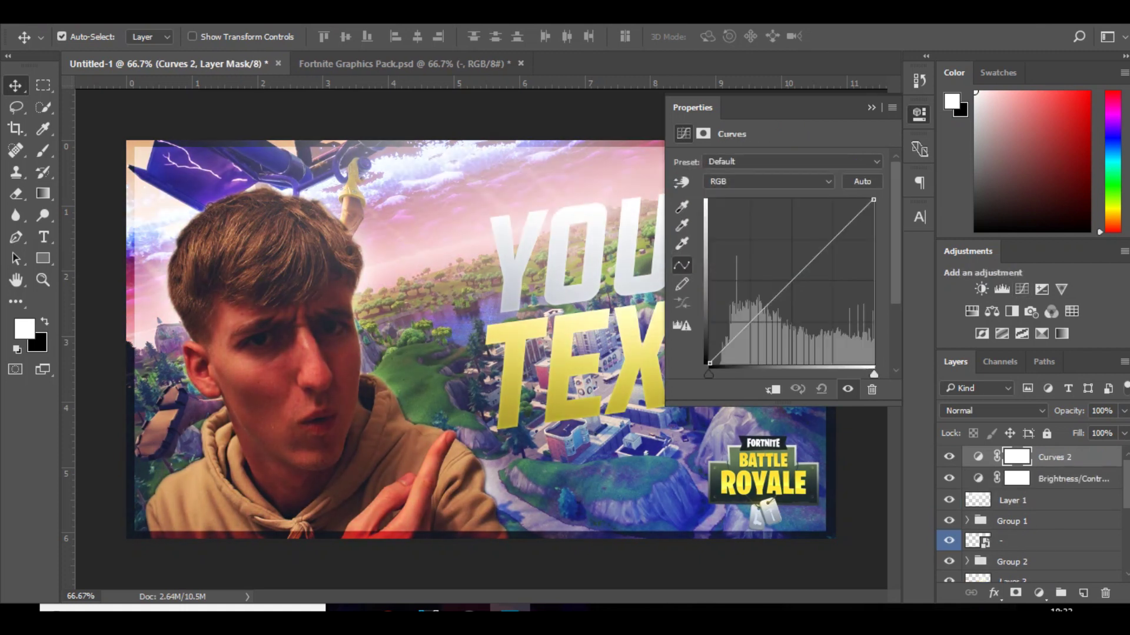
{"action": "left_click", "coordinate": [829, 237]}
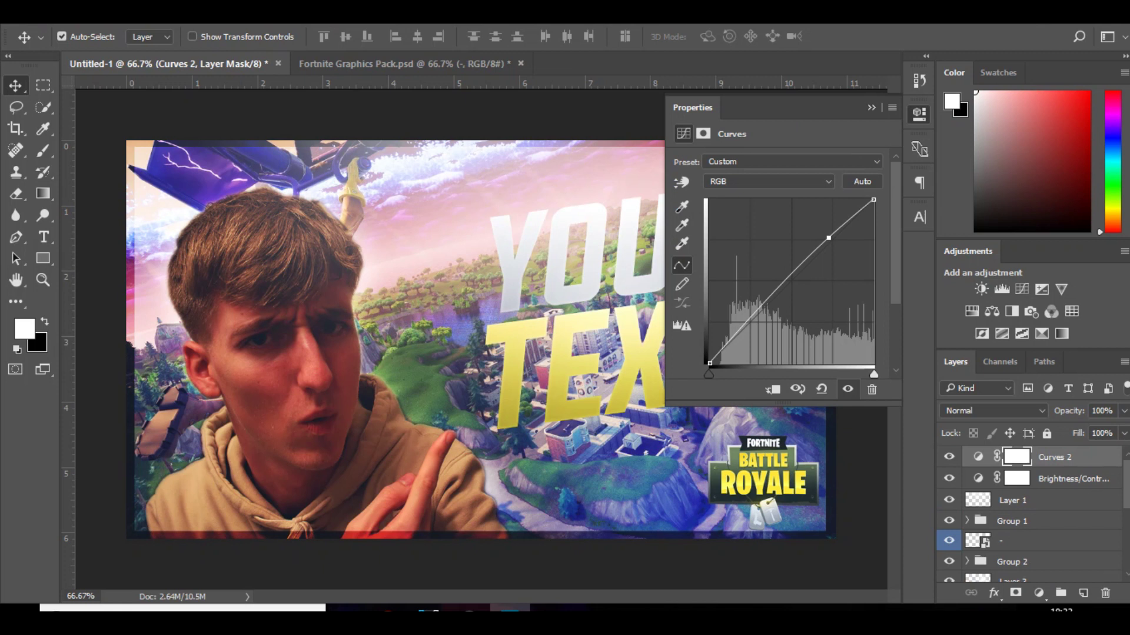
{"action": "left_click", "coordinate": [1042, 289]}
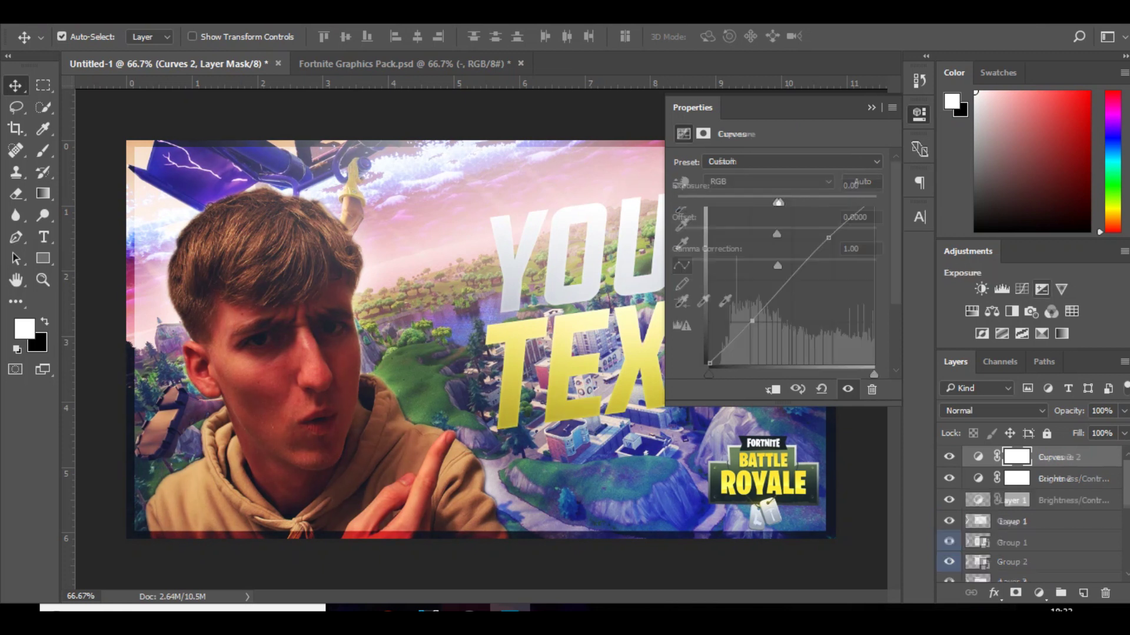
{"action": "left_click_drag", "start_coordinate": [777, 203], "coordinate": [787, 265]}
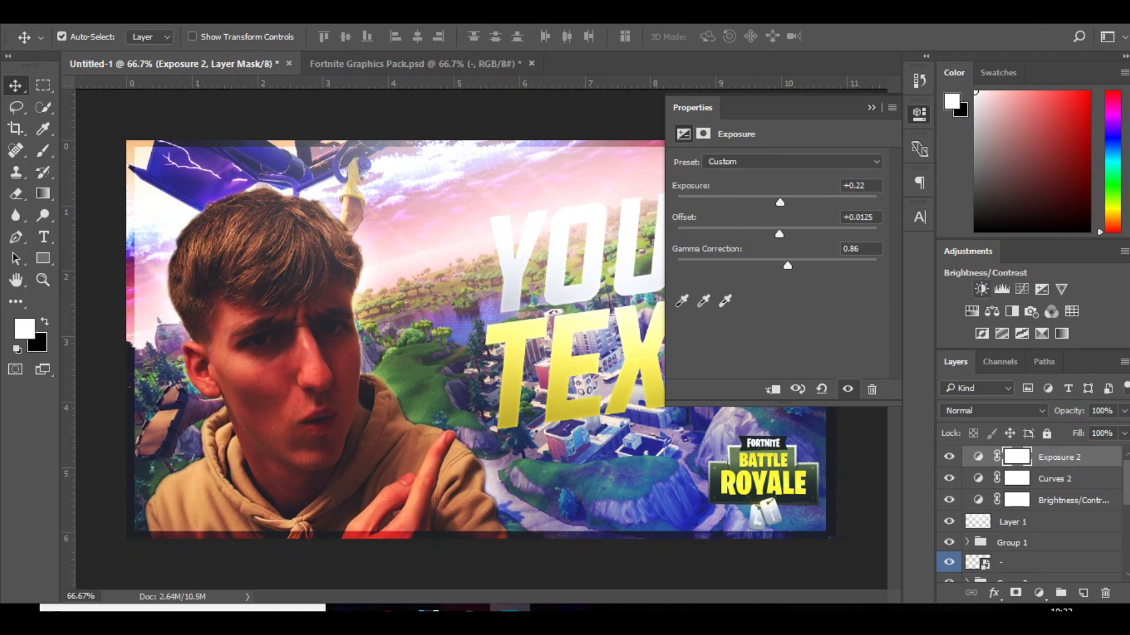
Add a Color Balance adjustment layer with slightly shifted colour values and group the final adjustment layers above all others.
{"action": "left_click", "coordinate": [992, 312]}
{"action": "left_click_drag", "start_coordinate": [755, 200], "coordinate": [751, 200]}
{"action": "left_click_drag", "start_coordinate": [755, 256], "coordinate": [750, 227]}
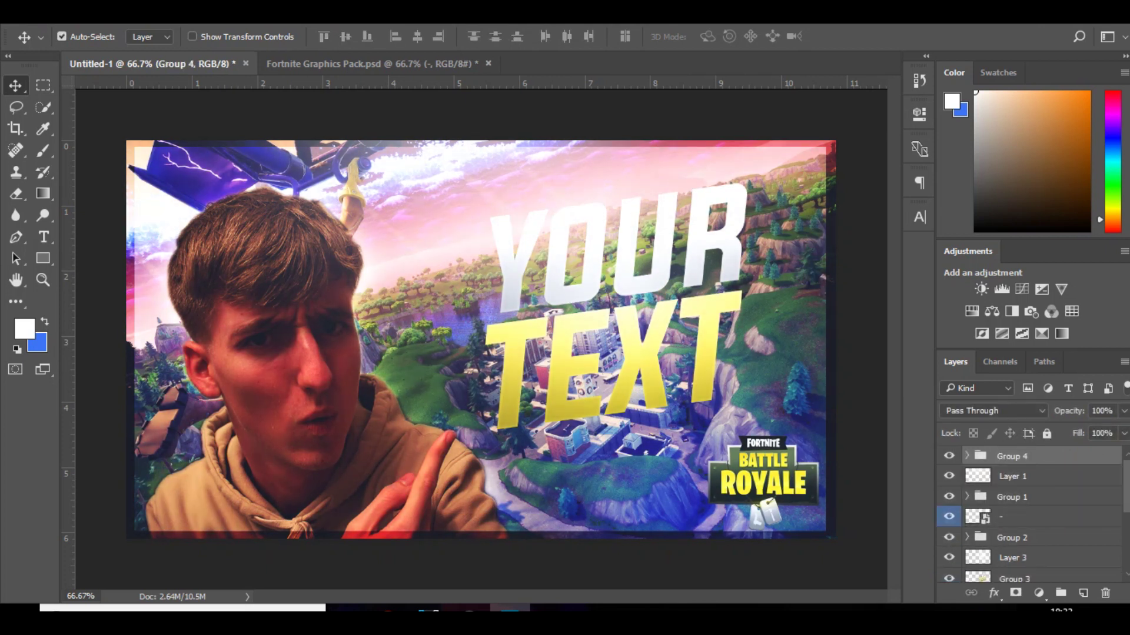
Compare the thumbnail with and without Layer 3, the overlay above the title.
{"action": "scroll", "coordinate": [1029, 518], "scroll_direction": "down", "scroll_amount": 2}
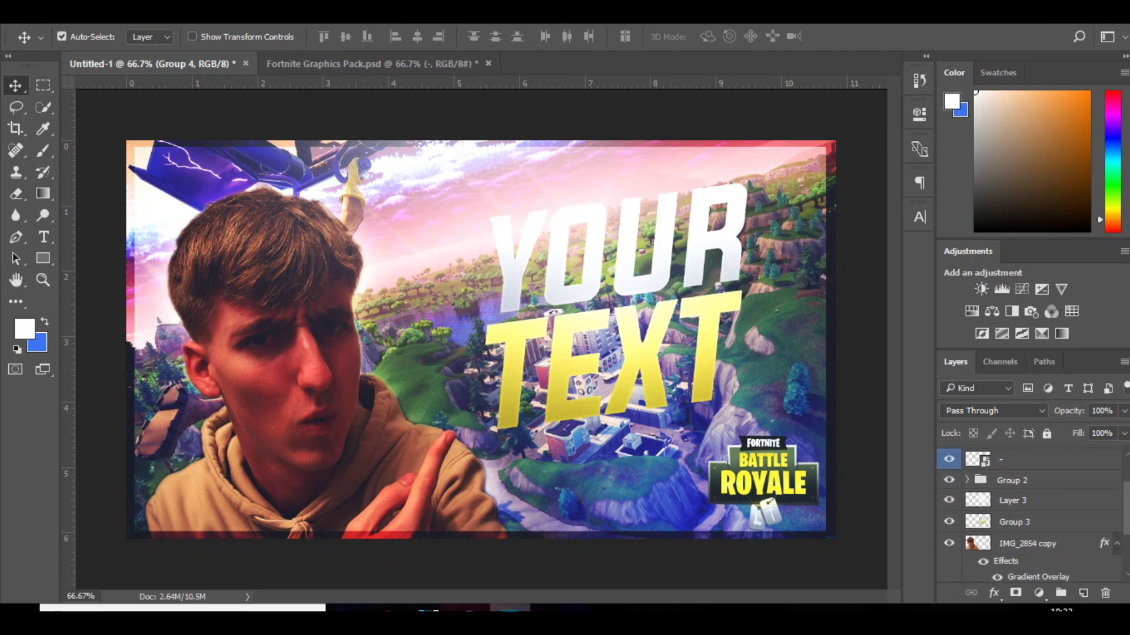
{"action": "left_click", "coordinate": [948, 501]}
{"action": "left_click", "coordinate": [948, 501]}
{"action": "left_click", "coordinate": [949, 501]}
{"action": "left_click", "coordinate": [948, 501]}
{"action": "left_click", "coordinate": [1024, 500]}
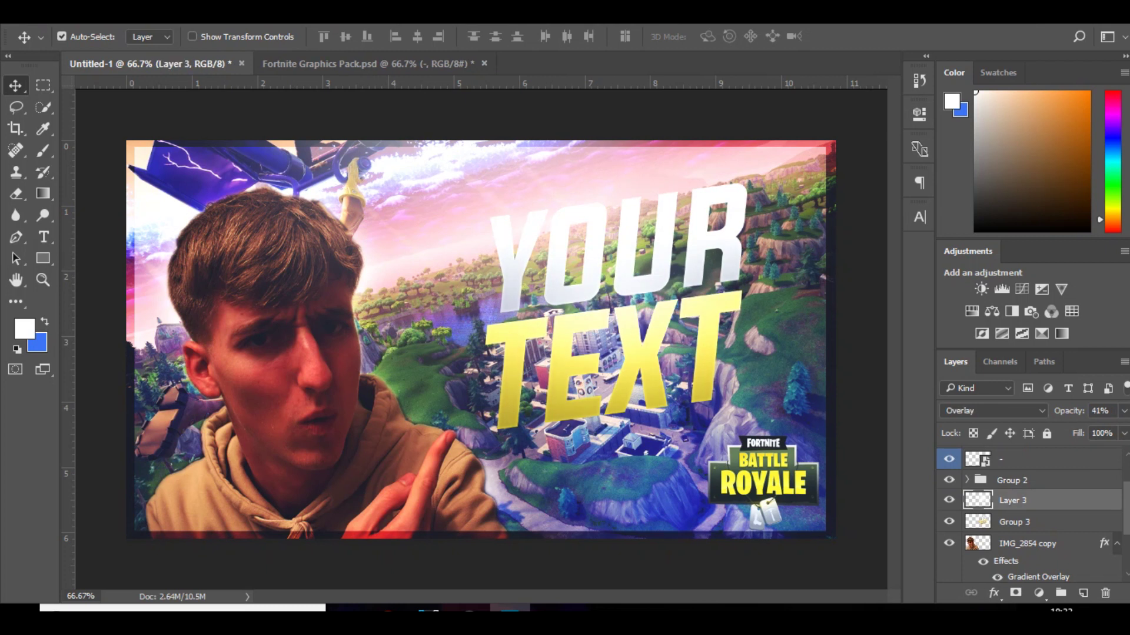
Create a new layer above Group 3 and paint a soft 601 px black (000000) spot over the centre of the title.
{"action": "left_click", "coordinate": [1024, 522]}
{"action": "left_click", "coordinate": [1083, 593]}
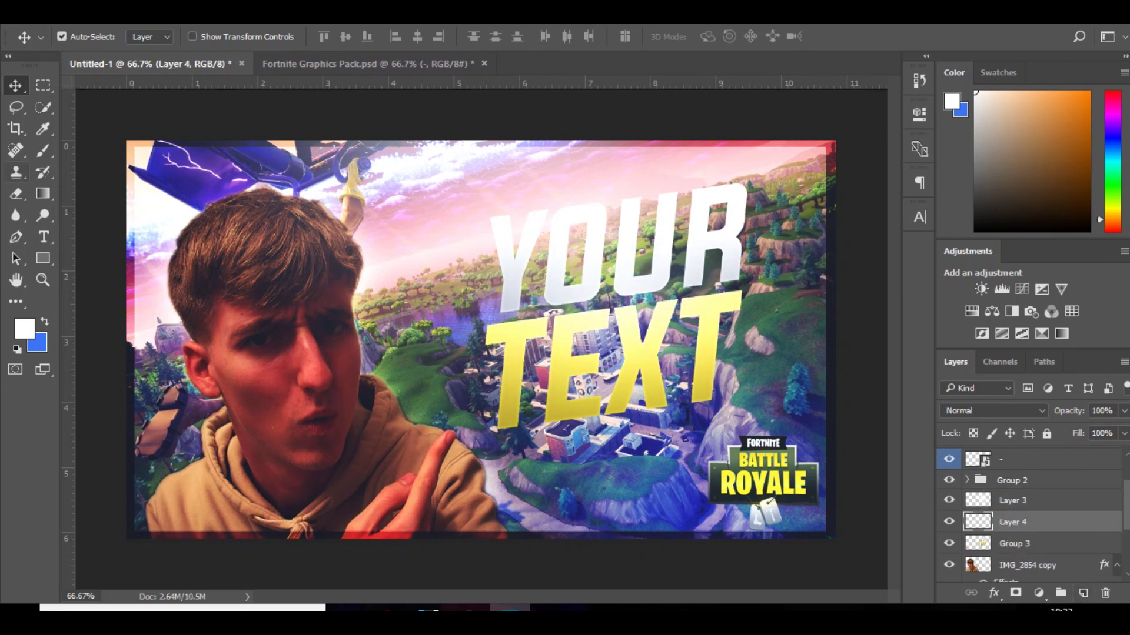
{"action": "left_click", "coordinate": [43, 151]}
{"action": "left_click", "coordinate": [25, 329]}
{"action": "type", "text": "000000"}
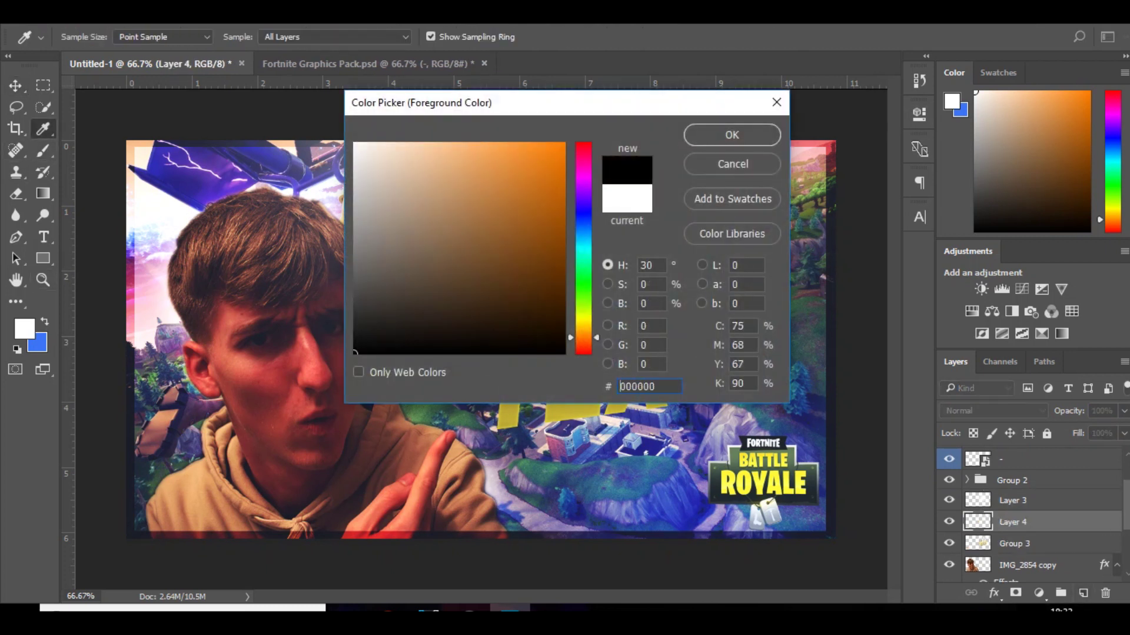
{"action": "key", "text": "Return"}
{"action": "mouse_move", "coordinate": [576, 309]}
{"action": "left_mouse_down"}
{"action": "mouse_move", "coordinate": [615, 309]}
{"action": "mouse_move", "coordinate": [603, 347]}
{"action": "left_mouse_up"}
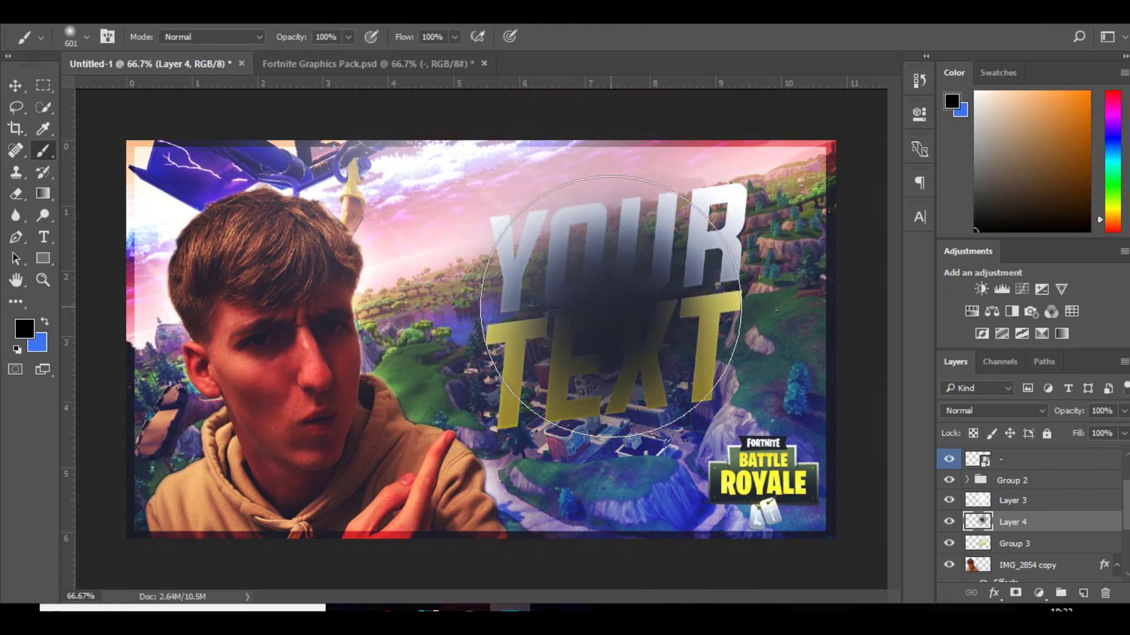
Place the black spot's layer below the title layer Group 3 and reduce its opacity to 53%.
{"action": "left_click_drag", "start_coordinate": [1012, 522], "coordinate": [1012, 547]}
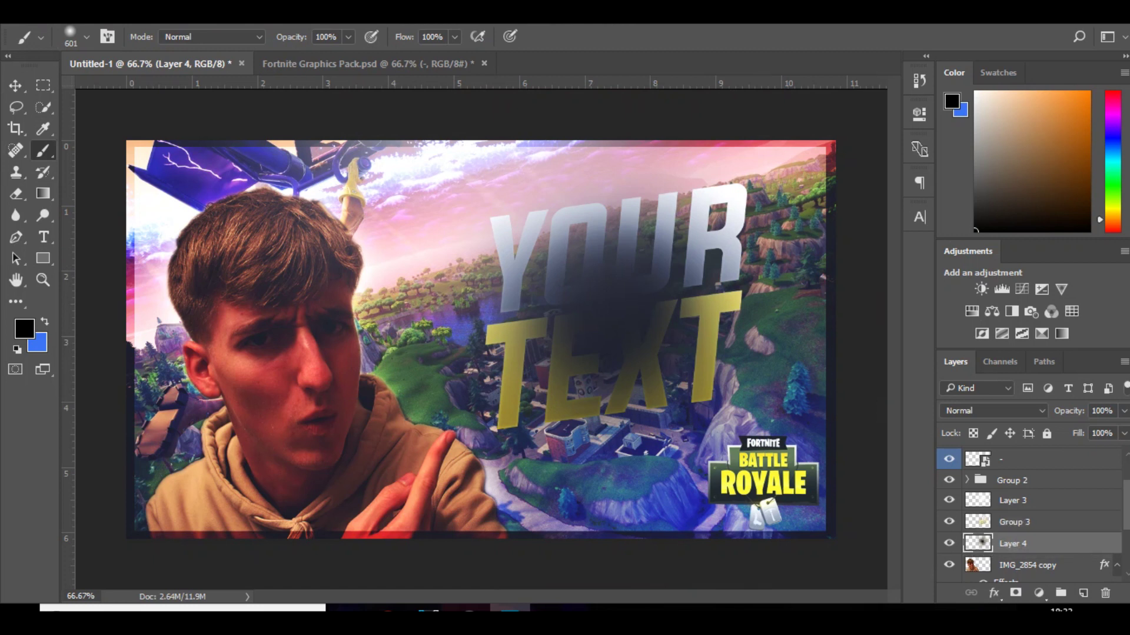
{"action": "left_click", "coordinate": [1123, 411]}
{"action": "left_click_drag", "start_coordinate": [1121, 432], "coordinate": [1054, 431]}
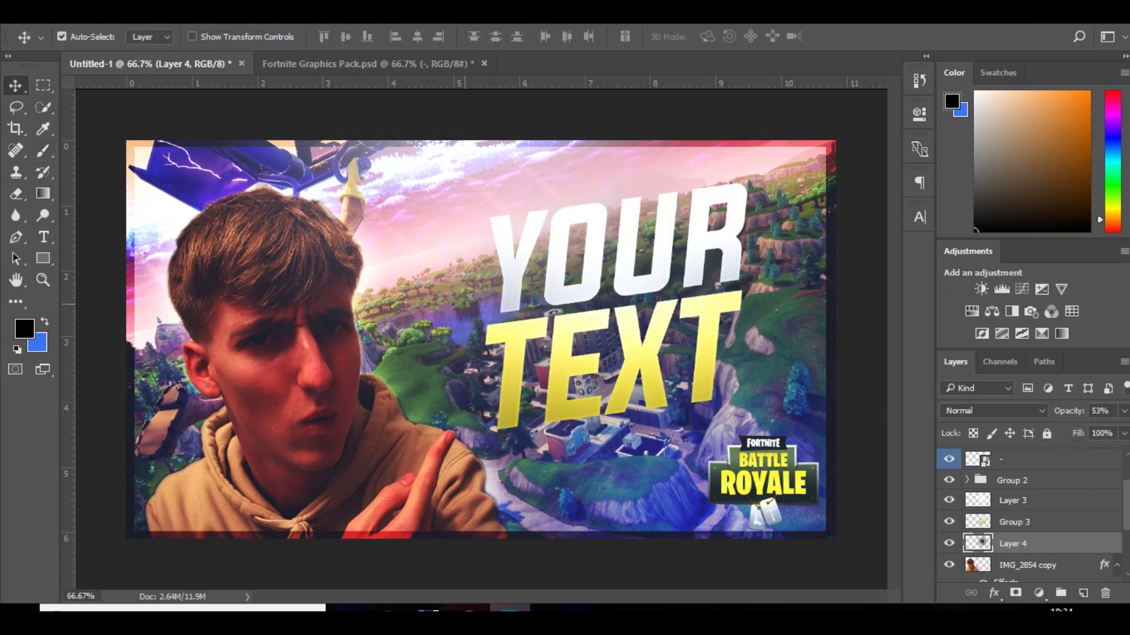